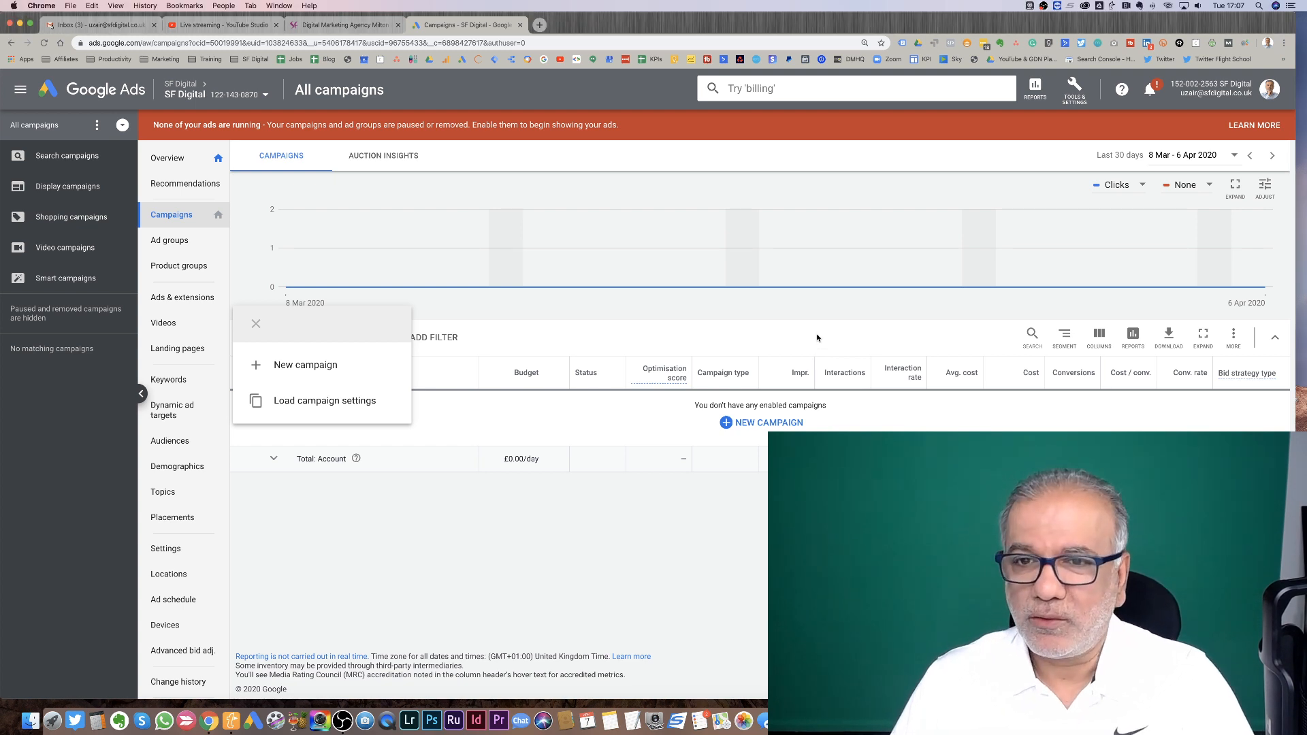
# - Start a new campaign without a goal's guidance and choose Video as its campaign type
pyautogui.click(258, 326)
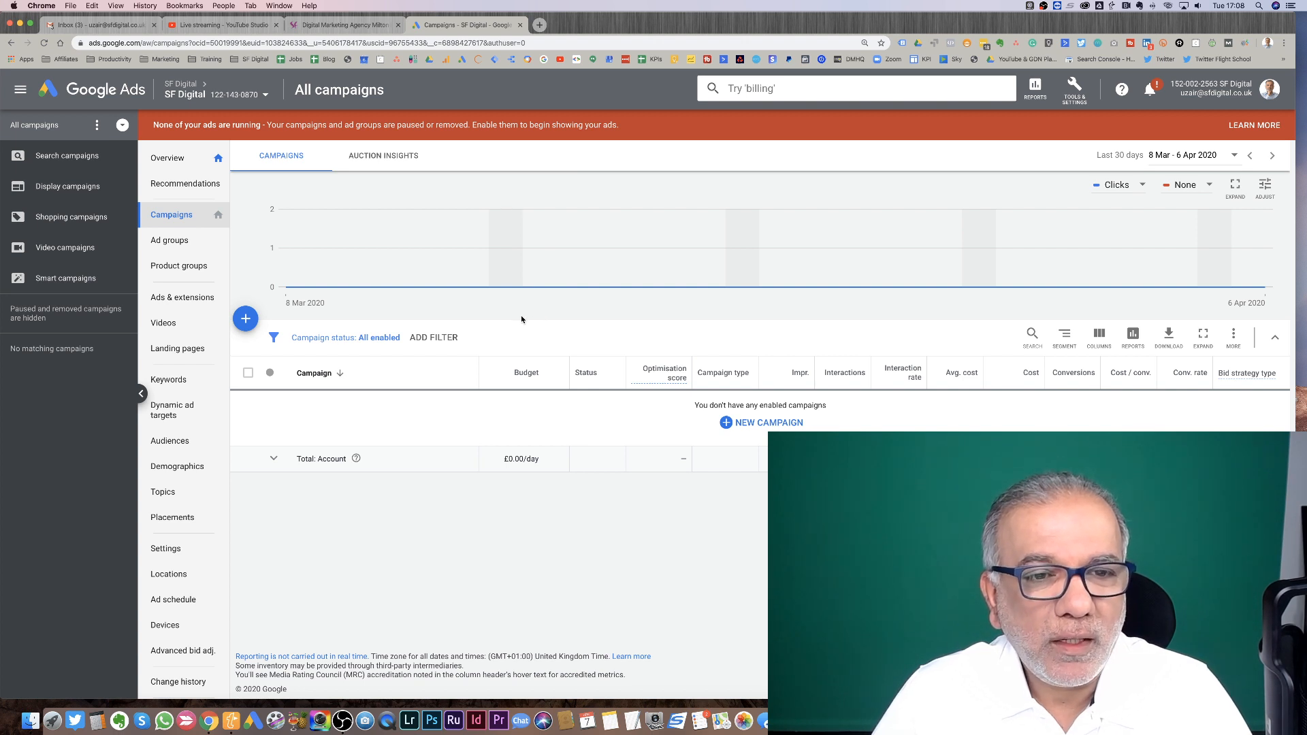
pyautogui.click(246, 319)
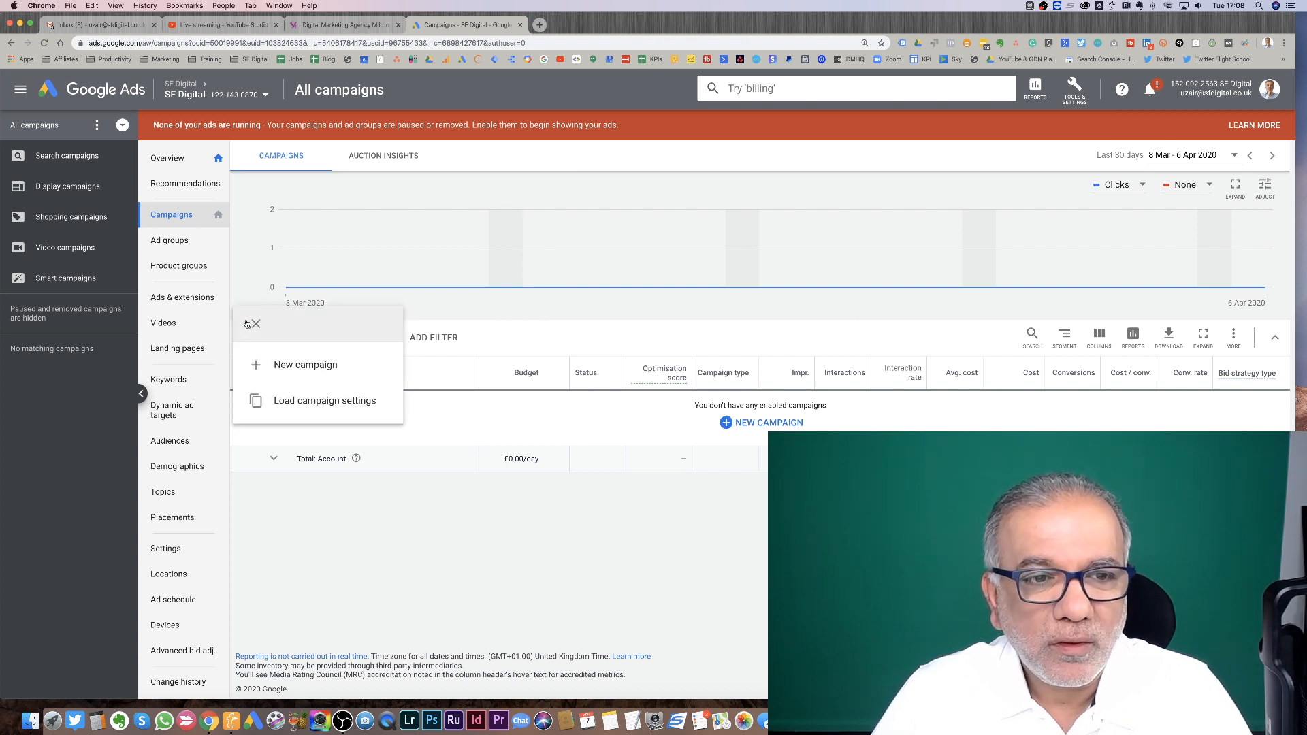
pyautogui.click(300, 367)
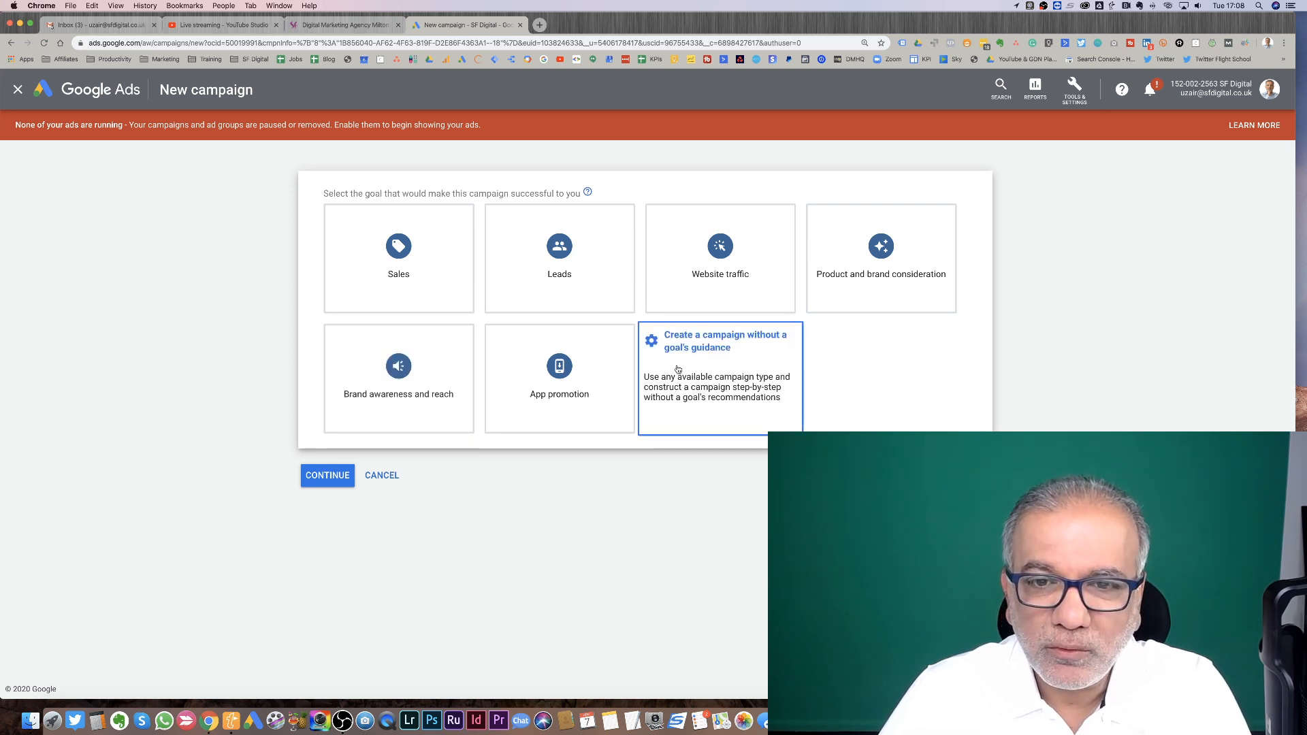
pyautogui.click(702, 398)
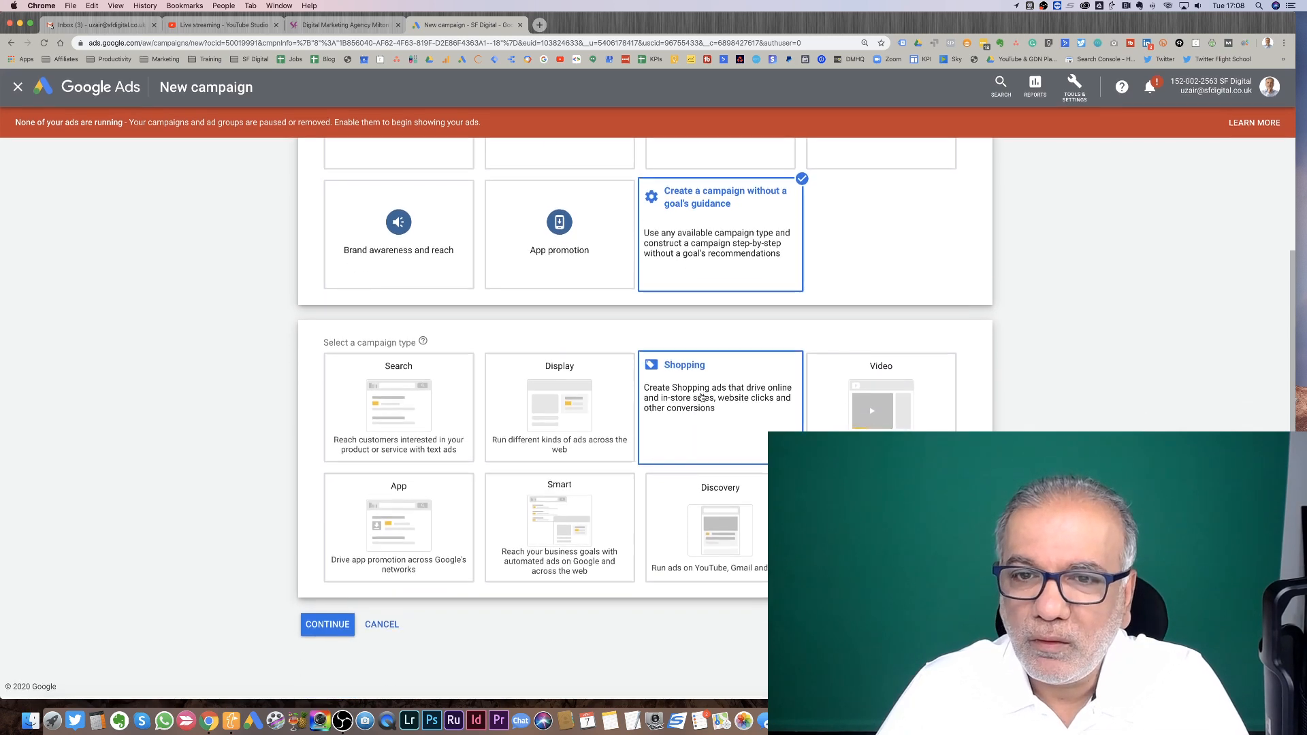
pyautogui.scroll(-2, 681, 409)
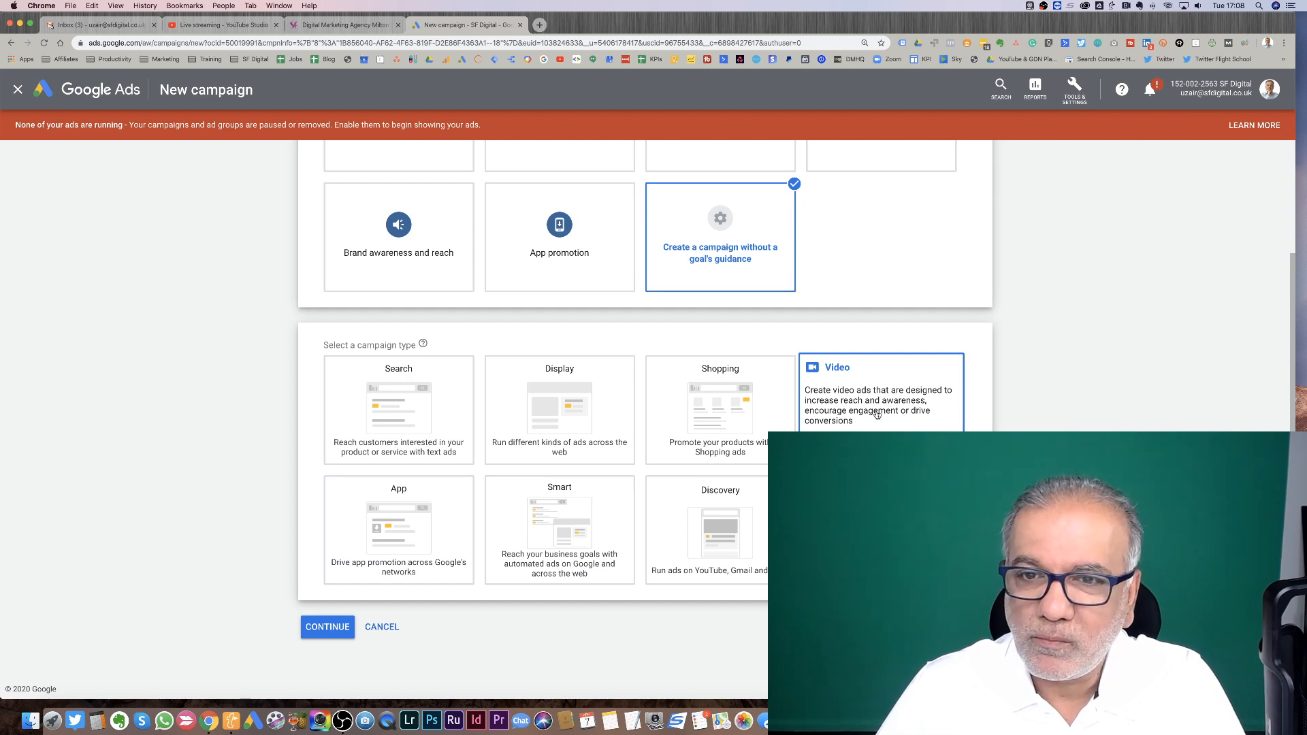
pyautogui.click(877, 415)
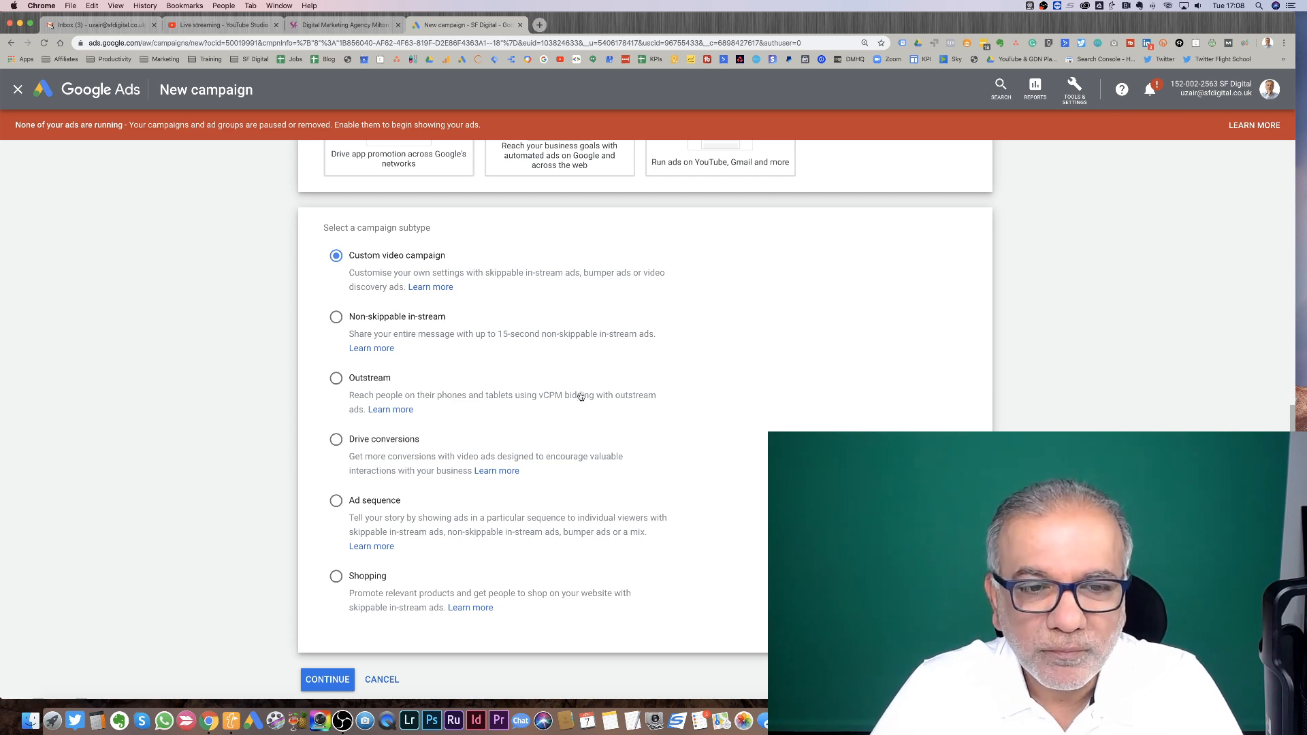
# - Switch the campaign goal to Brand awareness and reach with the Video type to view its campaign subtypes
pyautogui.scroll(5, 580, 393)
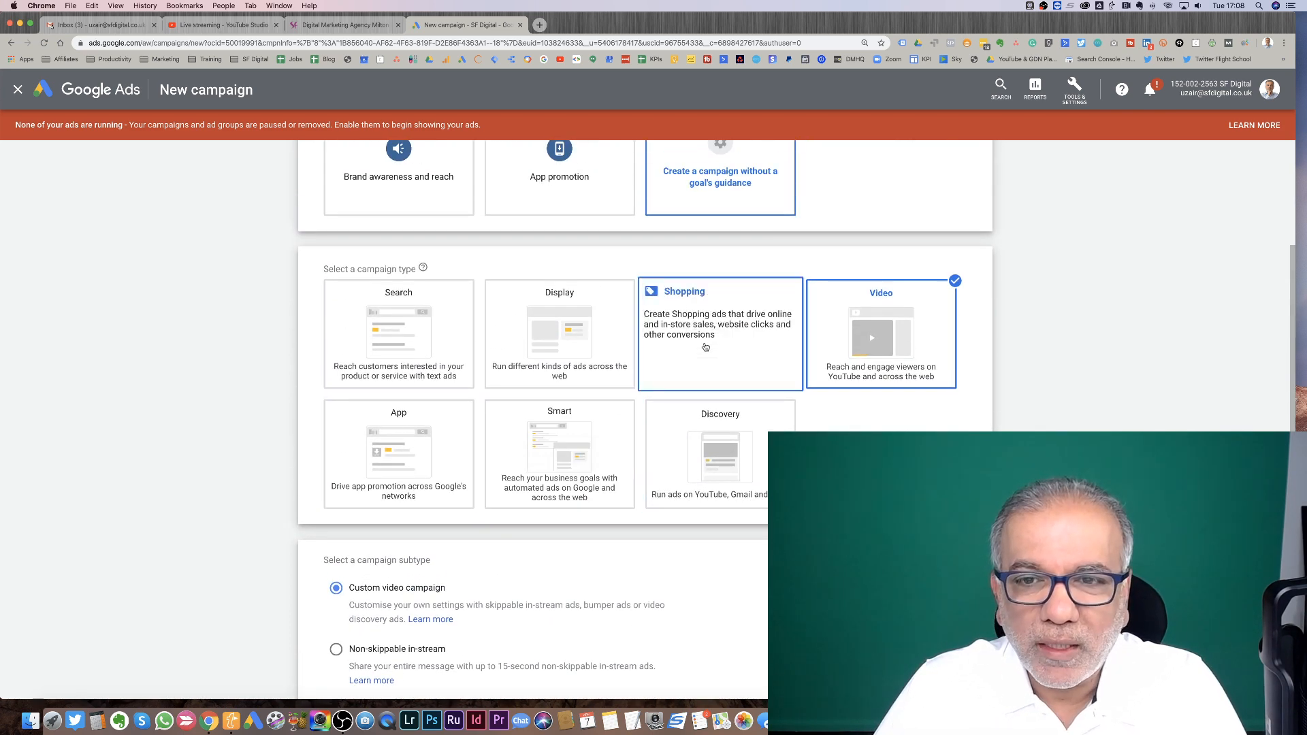
pyautogui.scroll(1, 614, 329)
pyautogui.scroll(3, 613, 329)
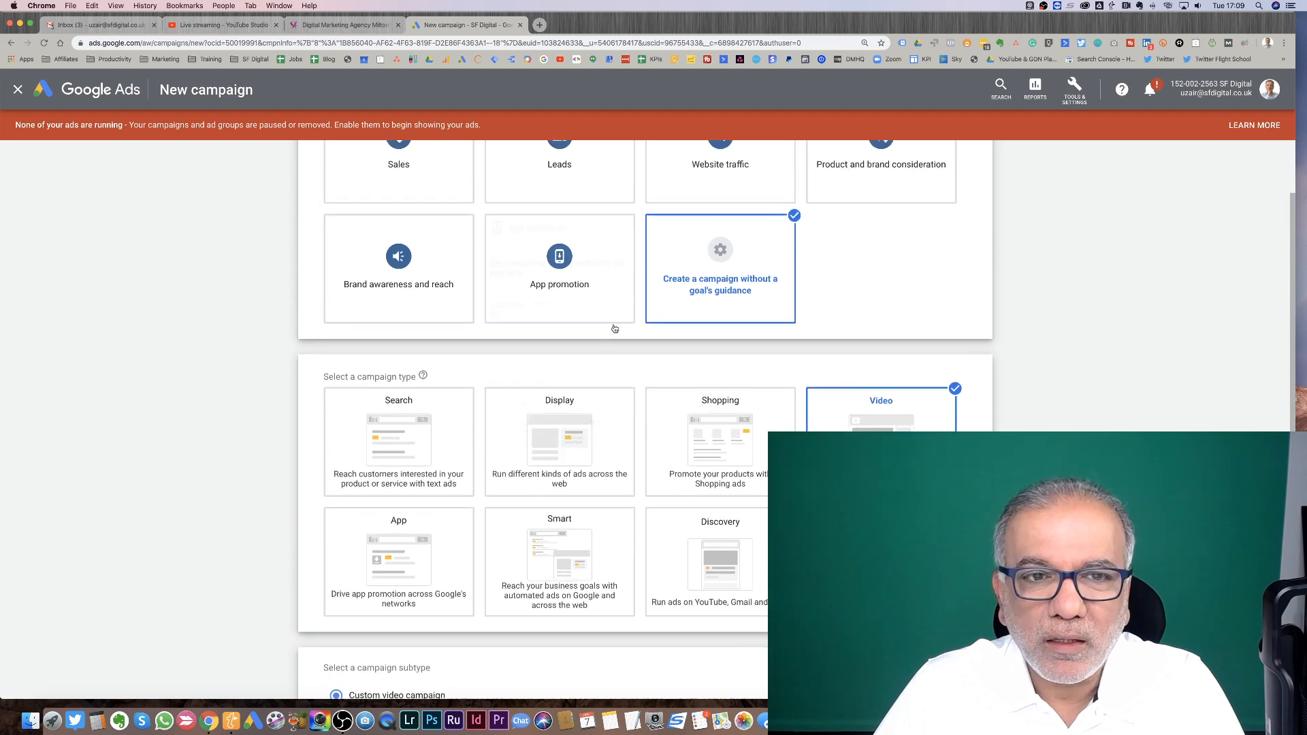
pyautogui.click(403, 376)
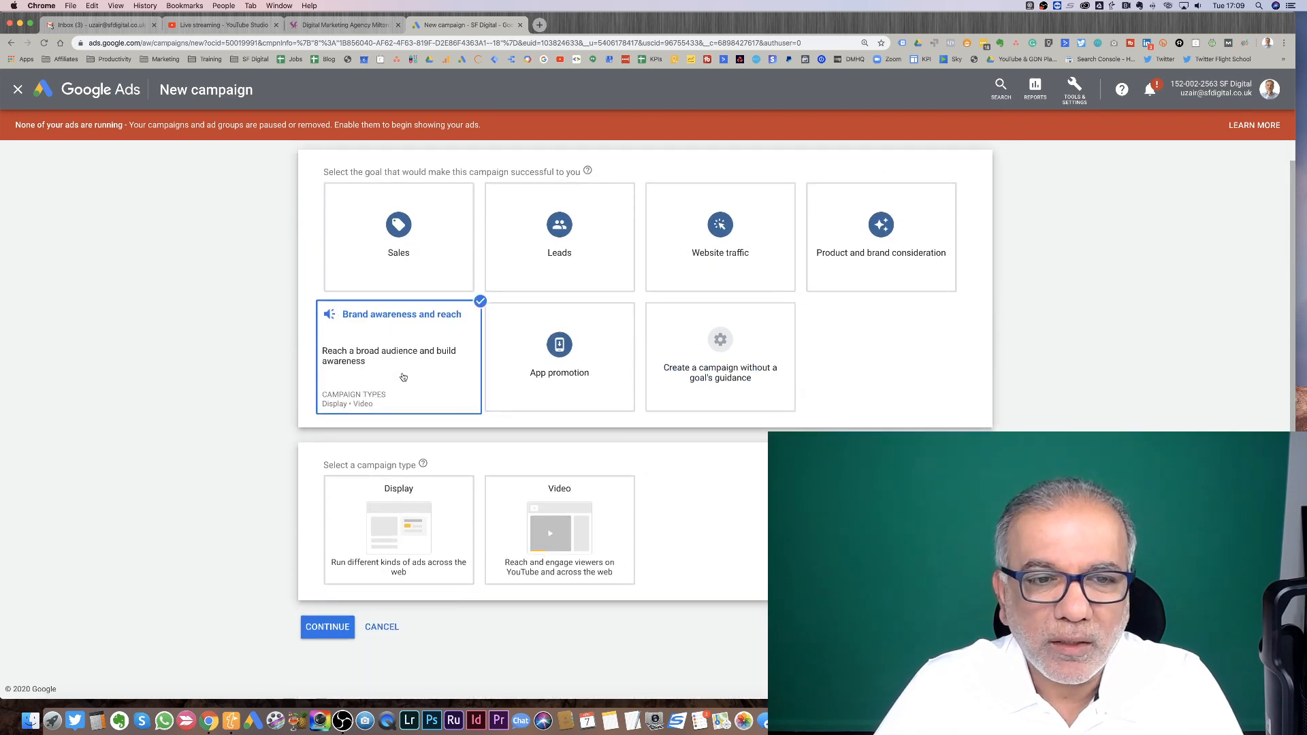
pyautogui.click(530, 518)
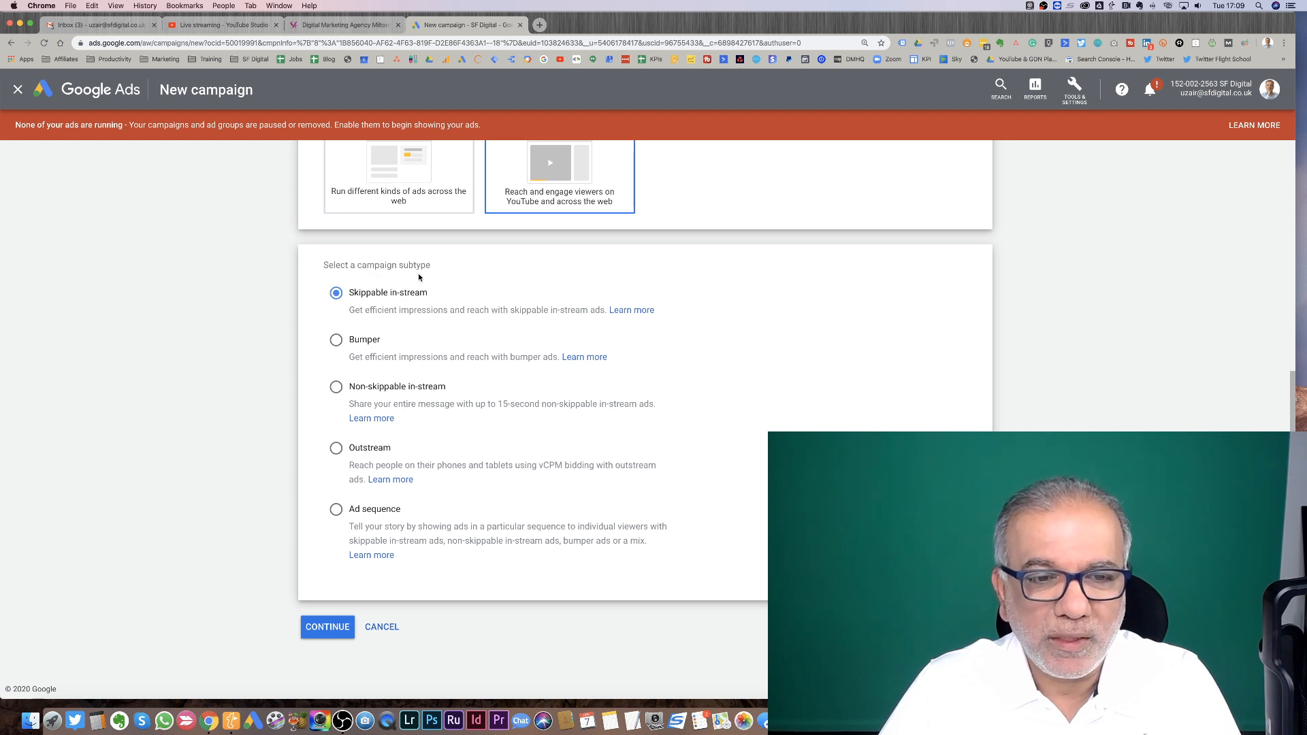
pyautogui.scroll(6, 419, 278)
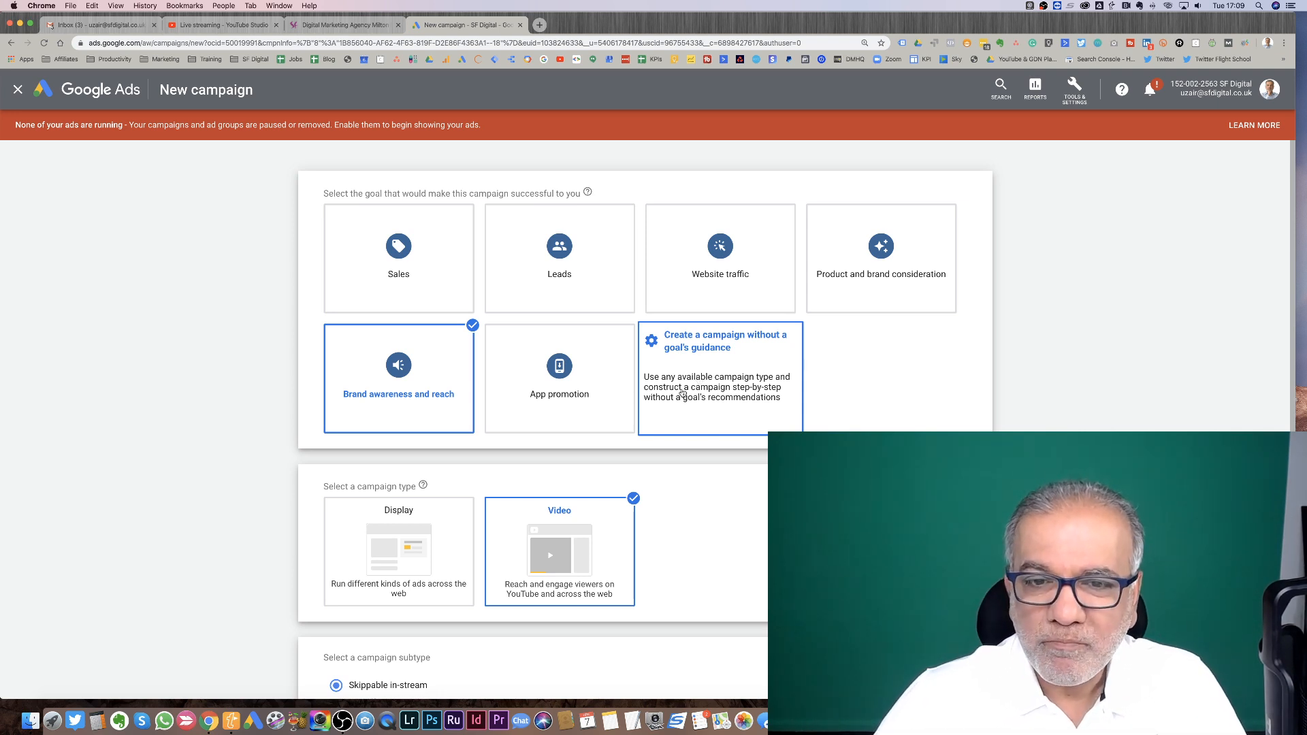
# - Select the option without a goal's guidance, choose the Video type, and continue with the Custom video campaign subtype
pyautogui.click(697, 384)
pyautogui.scroll(-3, 697, 365)
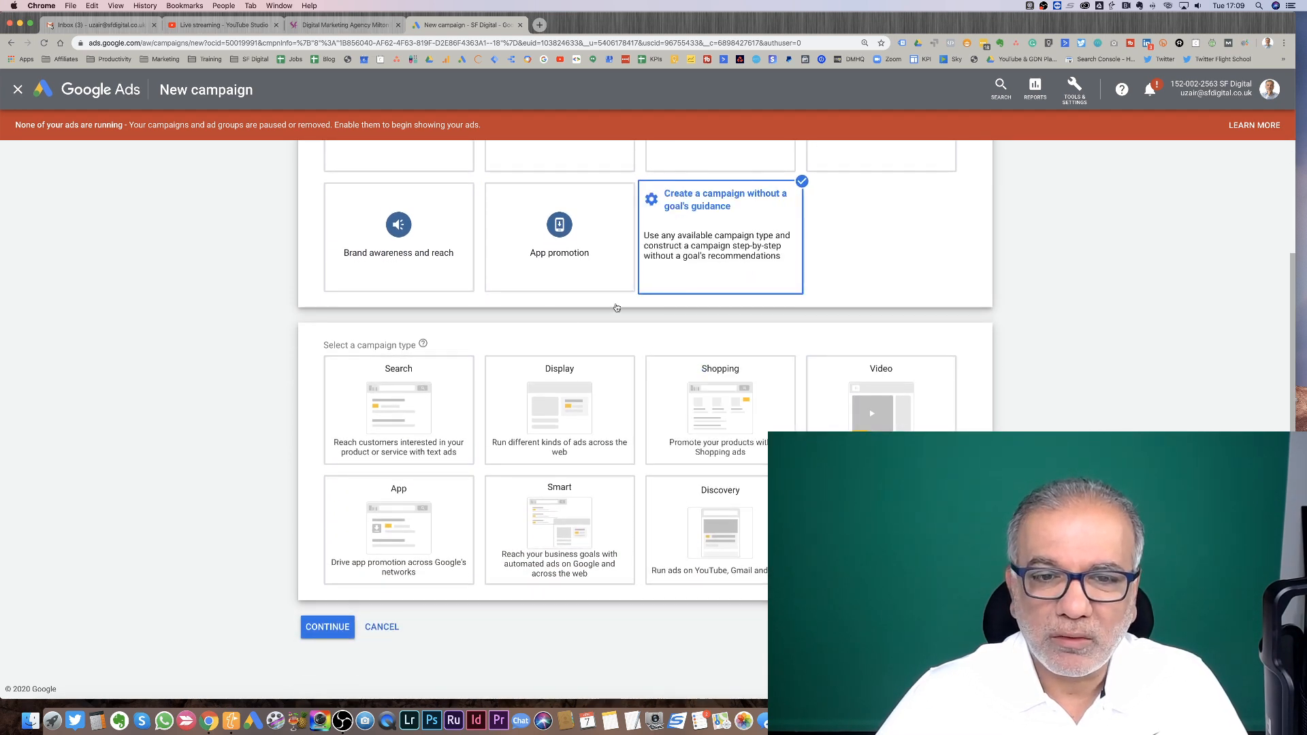
pyautogui.click(877, 386)
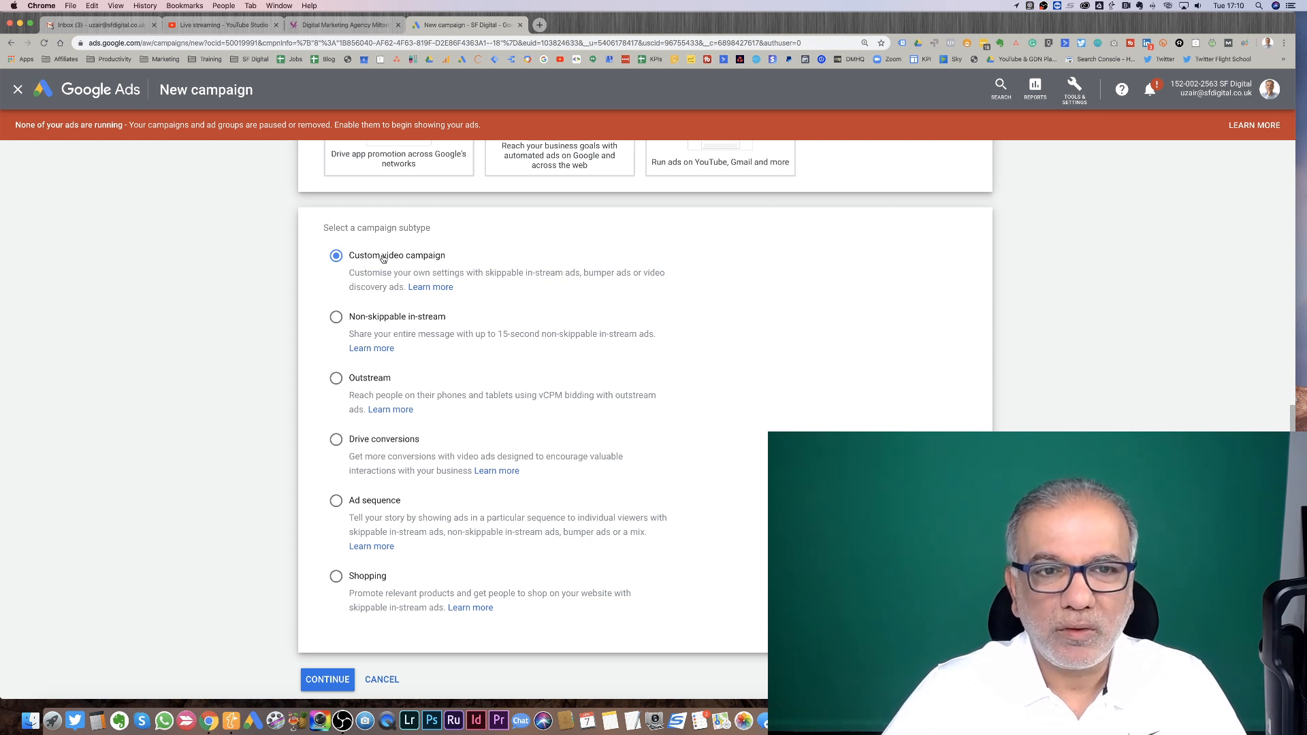
pyautogui.click(321, 677)
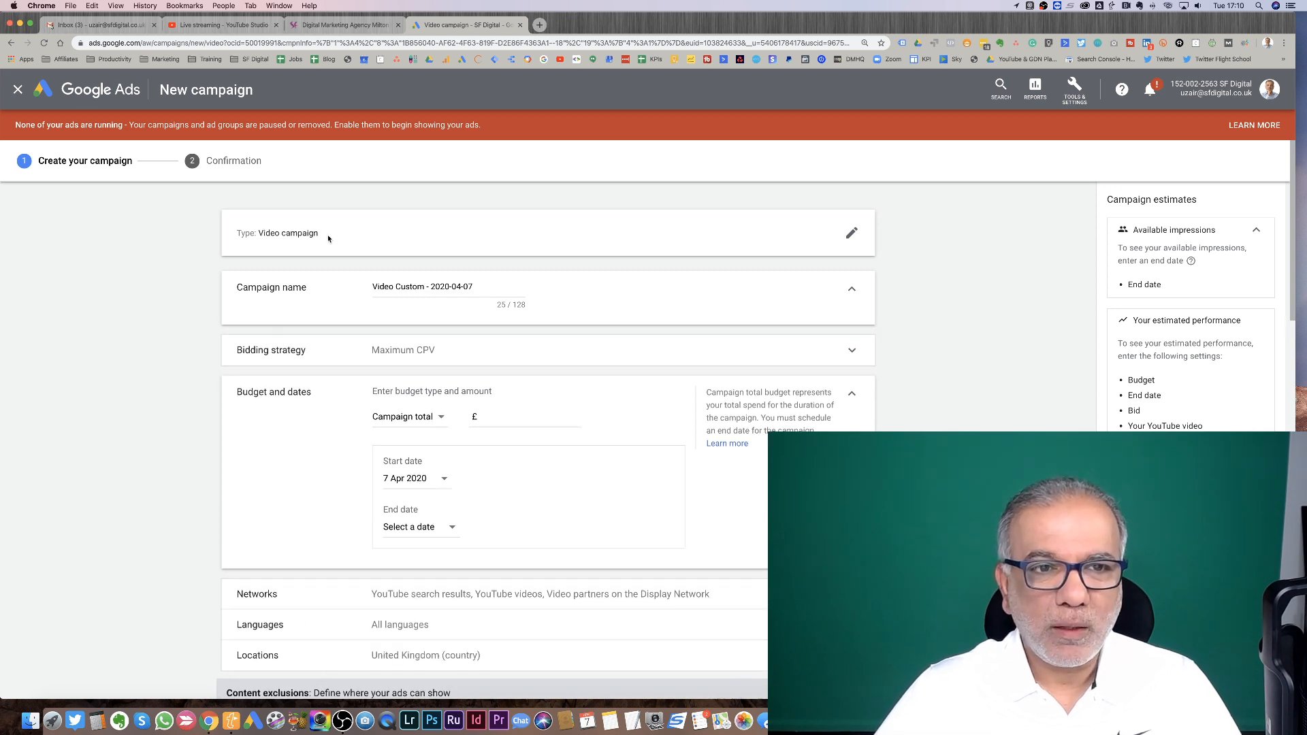
# - Expand the campaign's bidding strategy and choose Maximum CPV
pyautogui.doubleClick(291, 231)
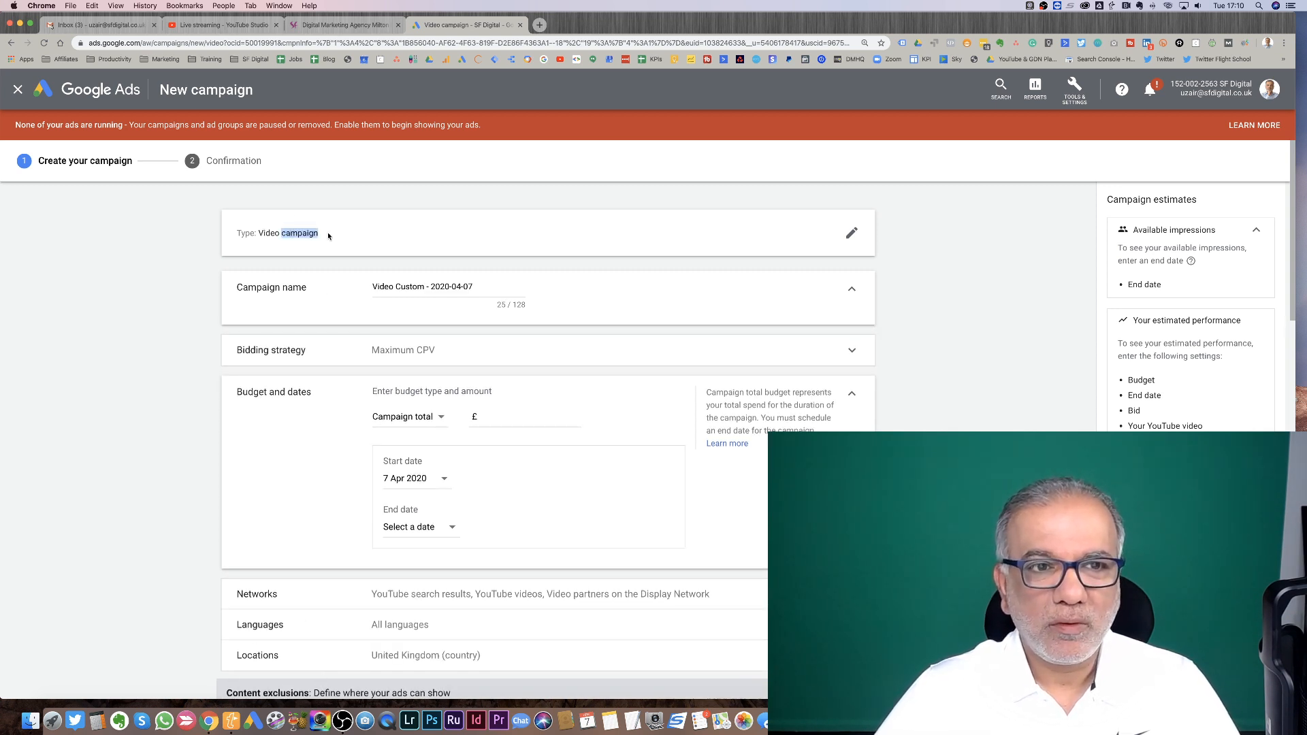
pyautogui.tripleClick(409, 285)
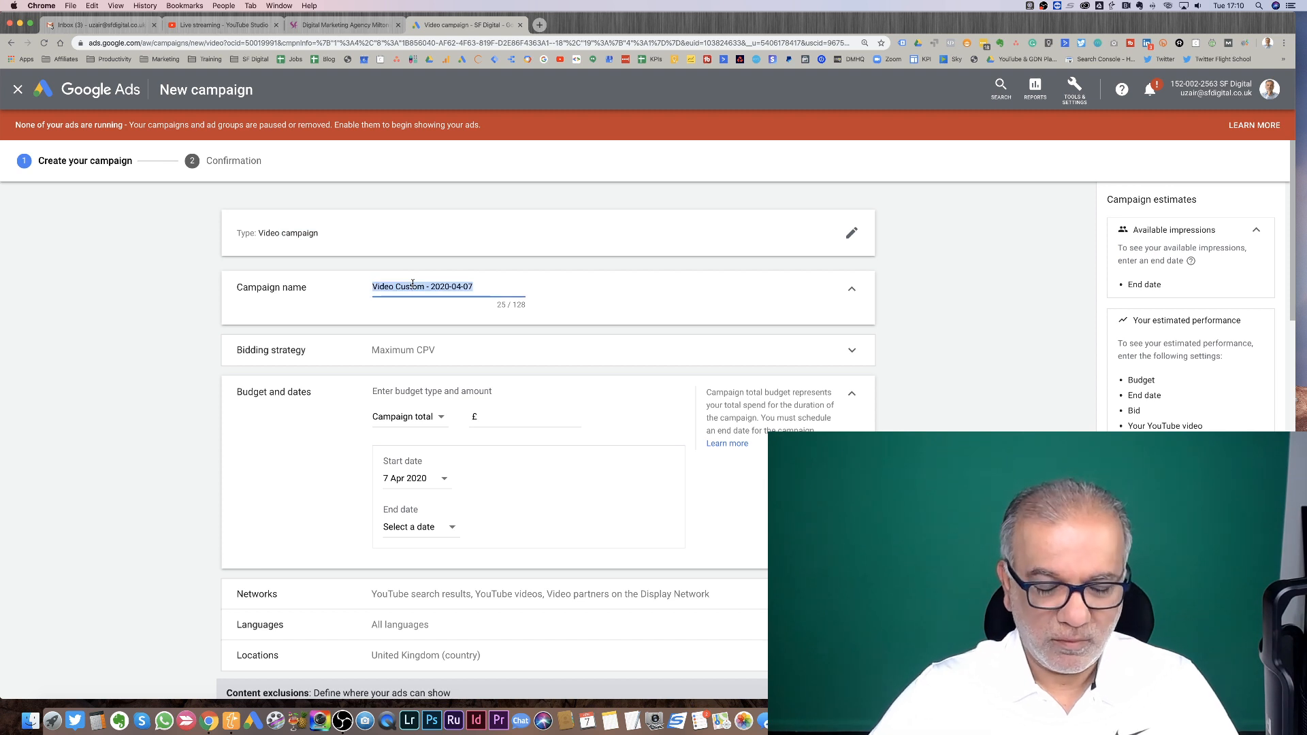
pyautogui.click(431, 352)
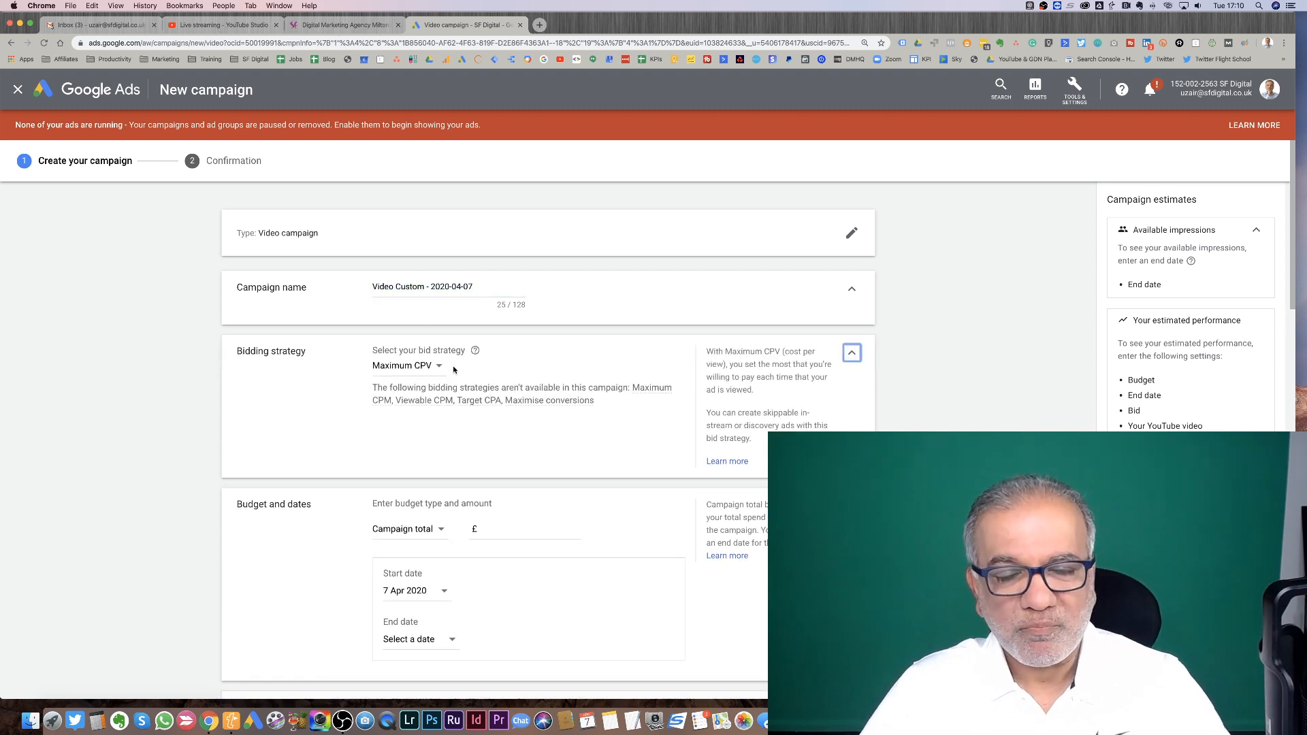
pyautogui.click(436, 367)
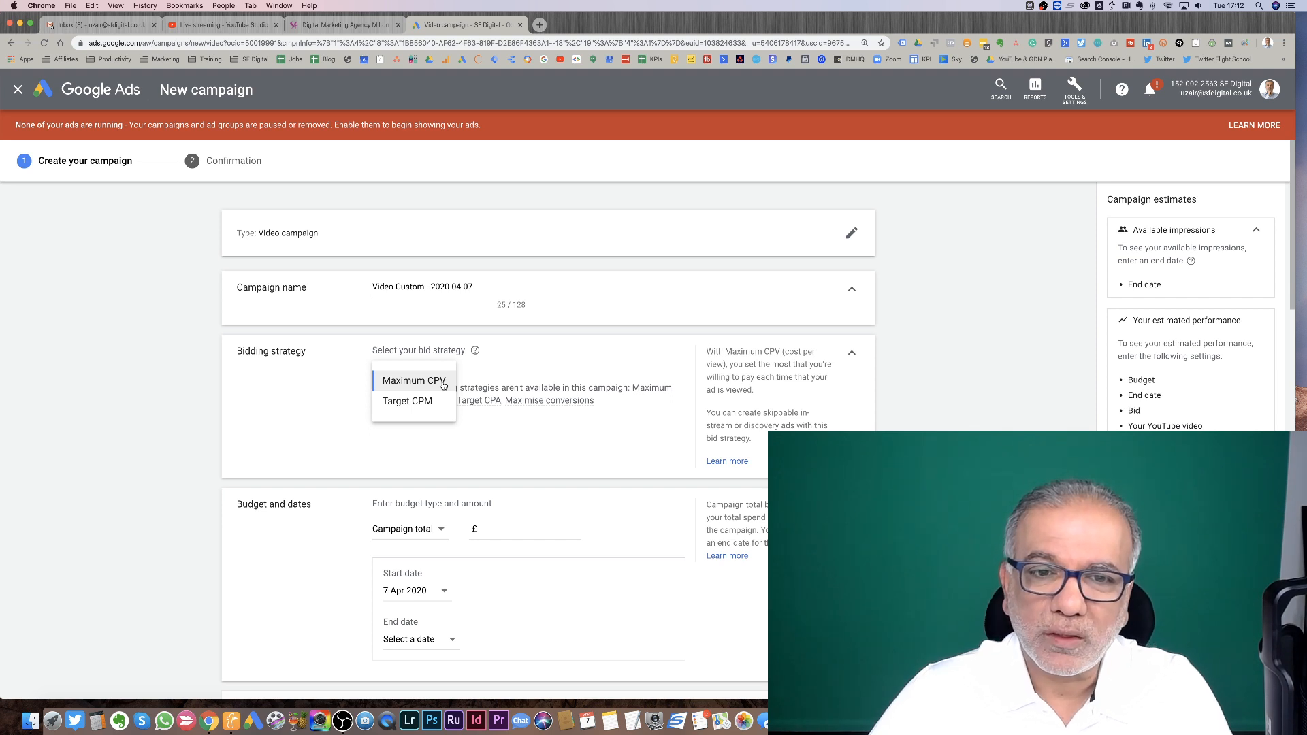
pyautogui.click(424, 380)
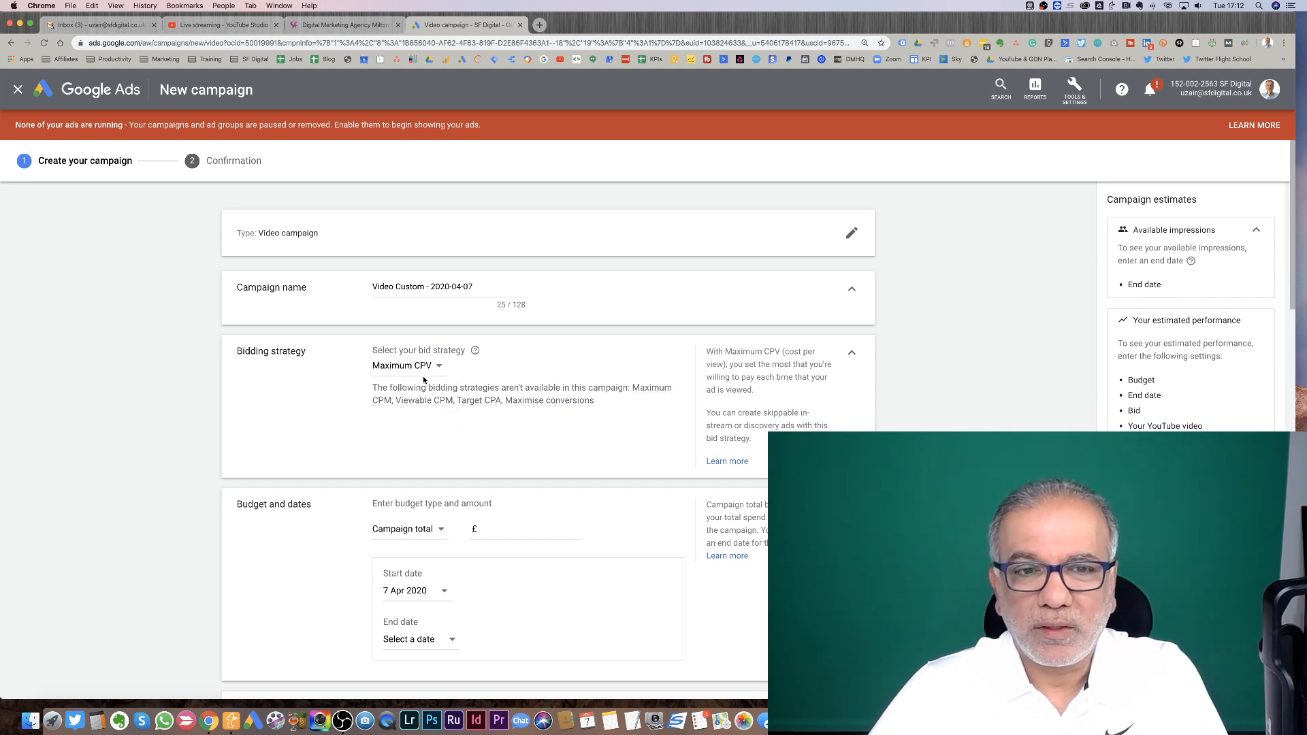
# - Change the budget type to Daily and set the amount to £10.00
pyautogui.scroll(-3, 527, 360)
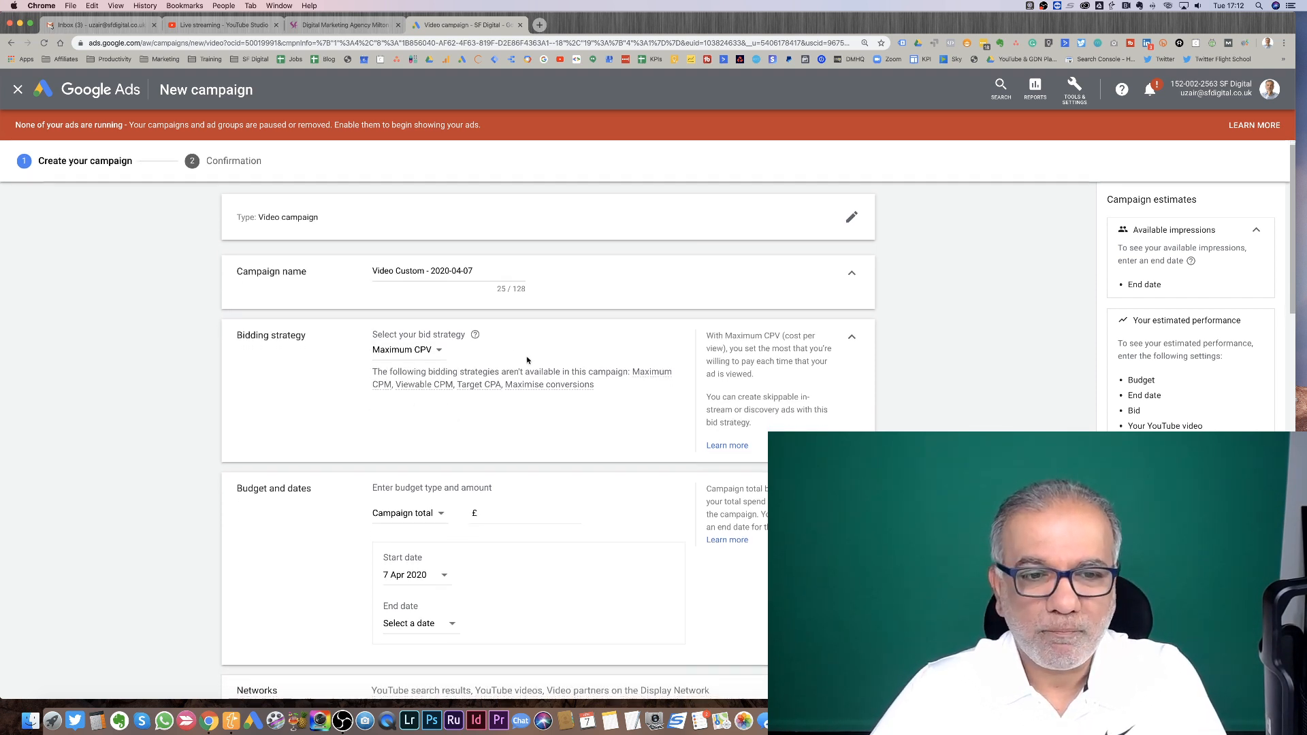
pyautogui.click(428, 326)
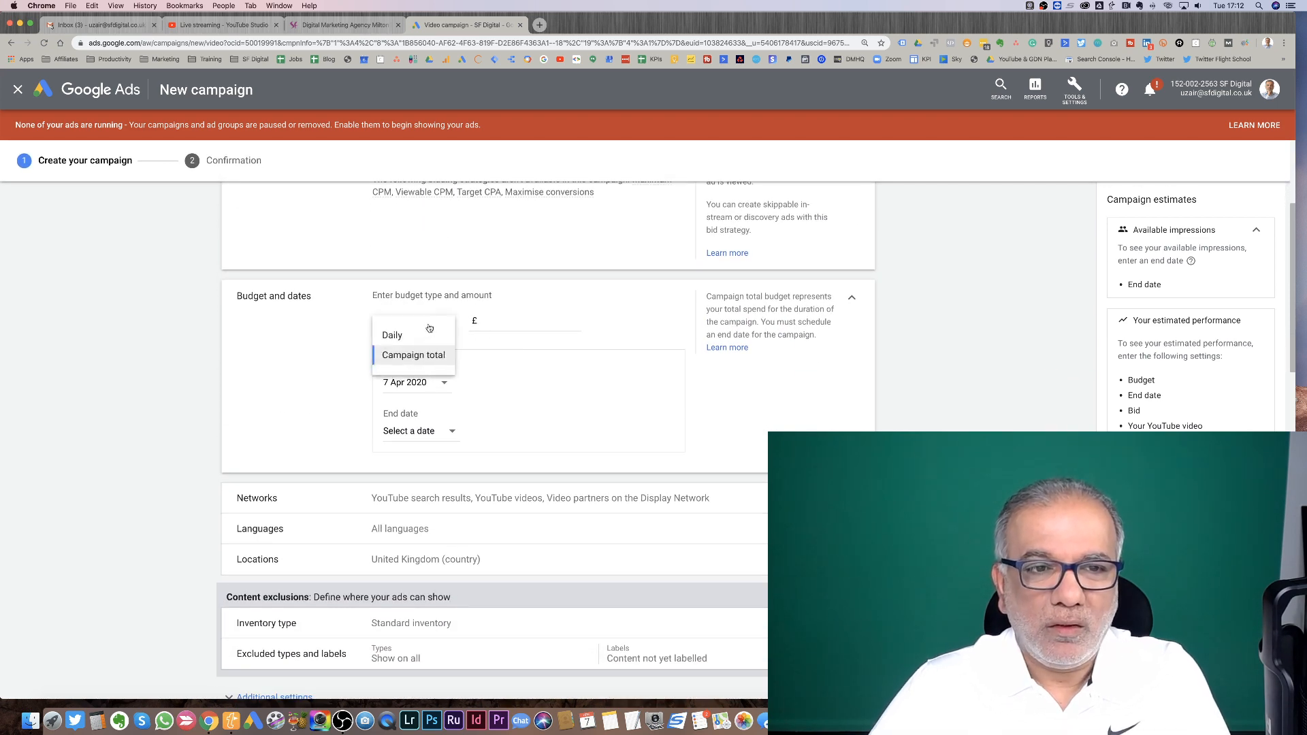
pyautogui.click(425, 338)
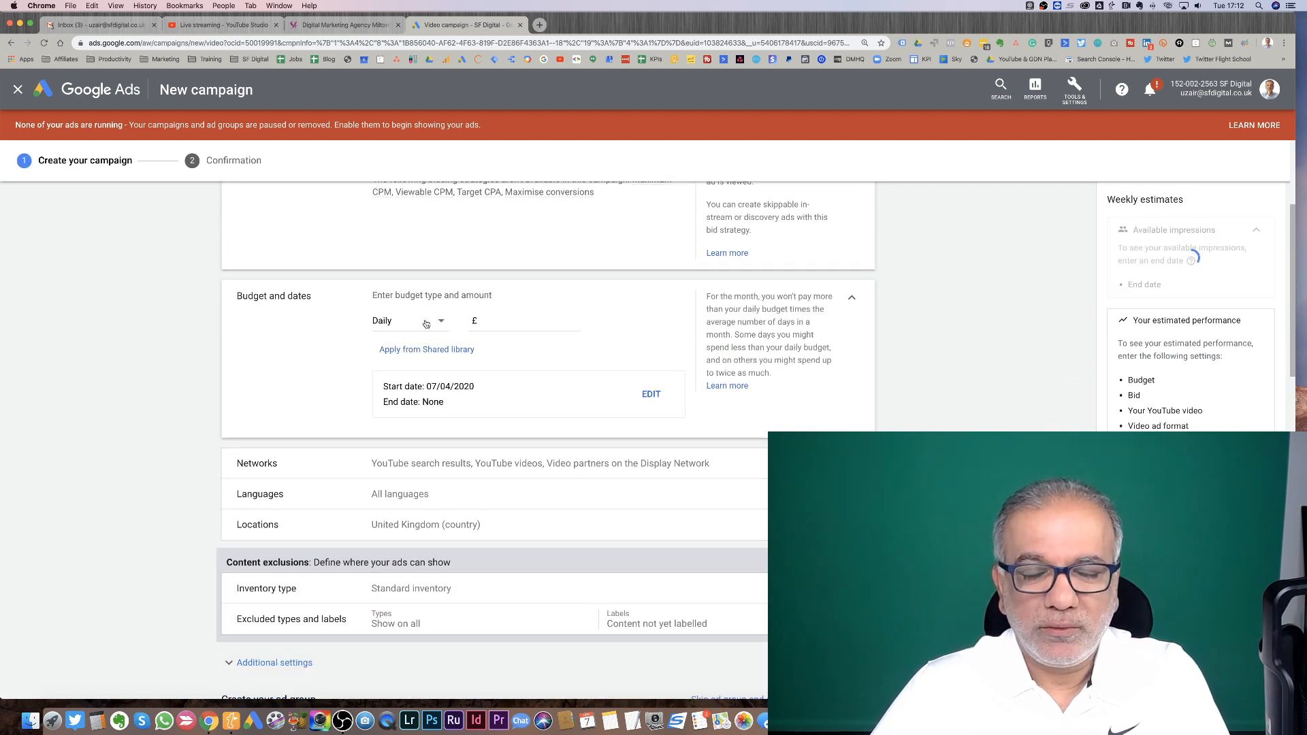
pyautogui.click(523, 325)
pyautogui.write('1.00')
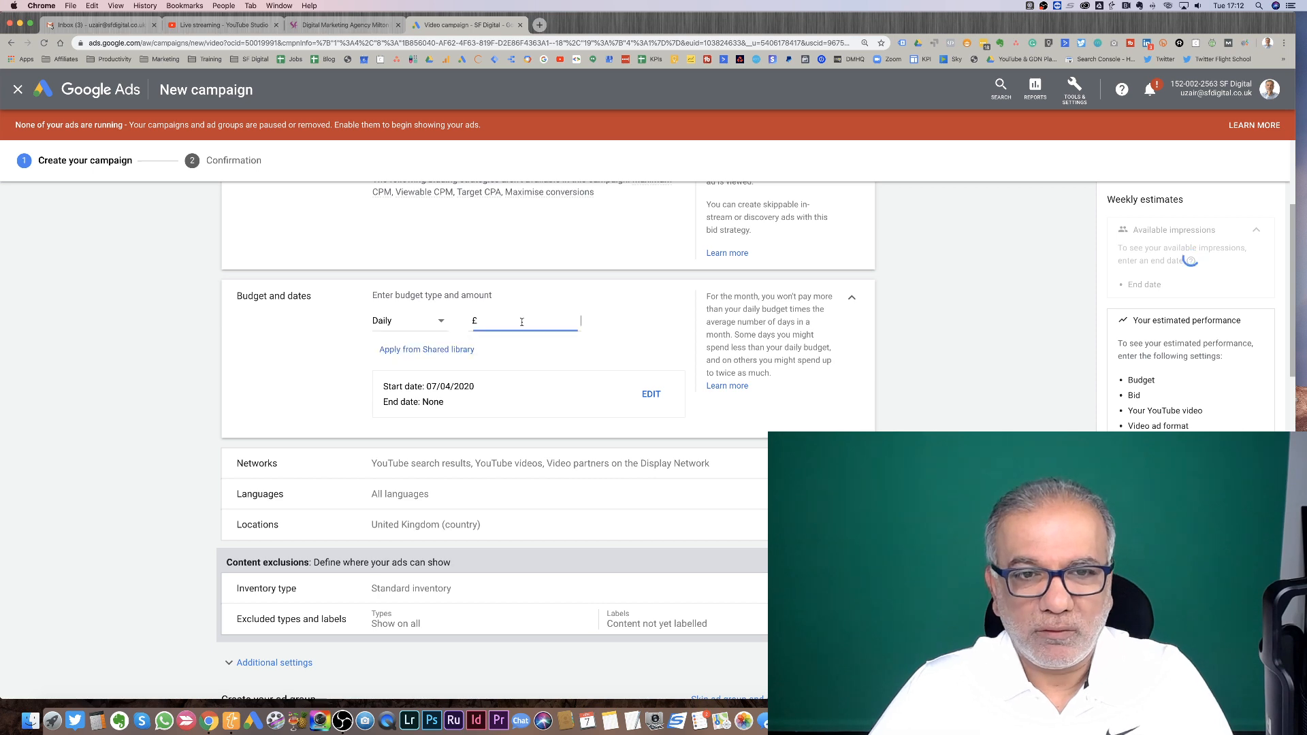
pyautogui.write('0')
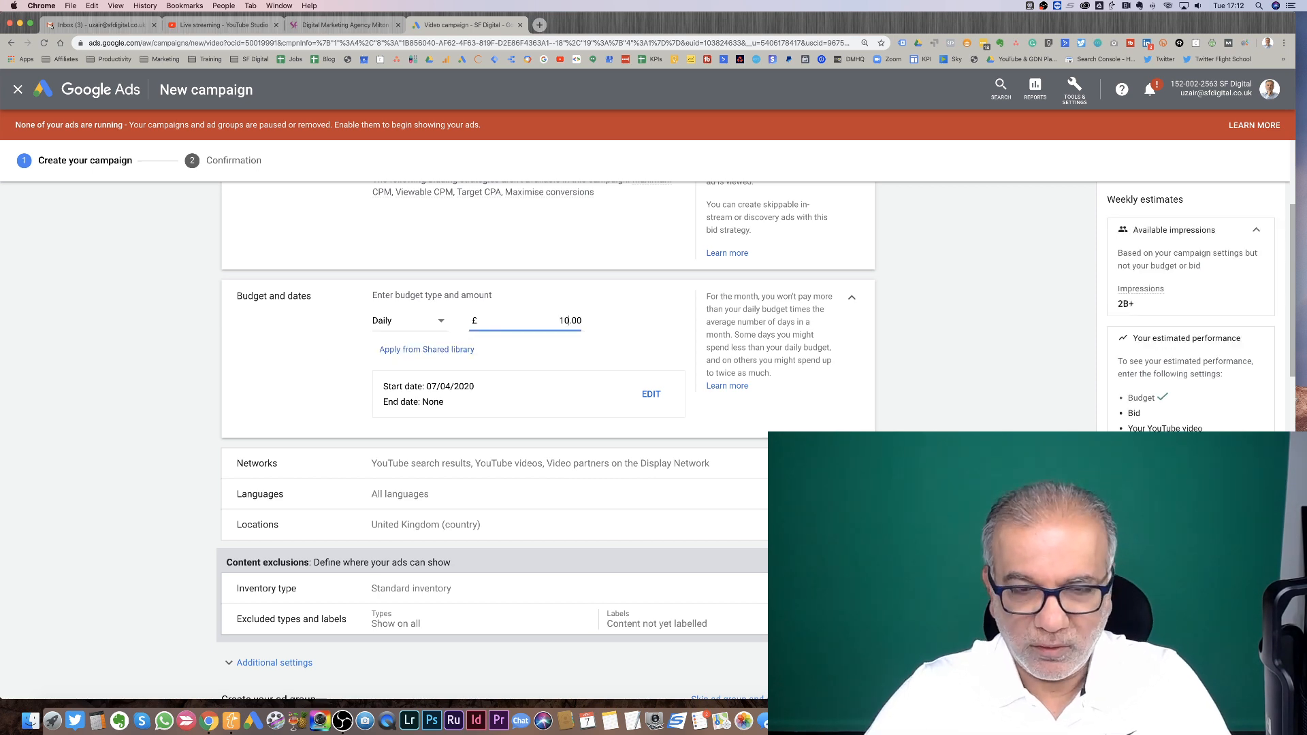
# - Exclude YouTube search results and Video partners on the Display Network from the campaign's networks
pyautogui.scroll(-2, 502, 402)
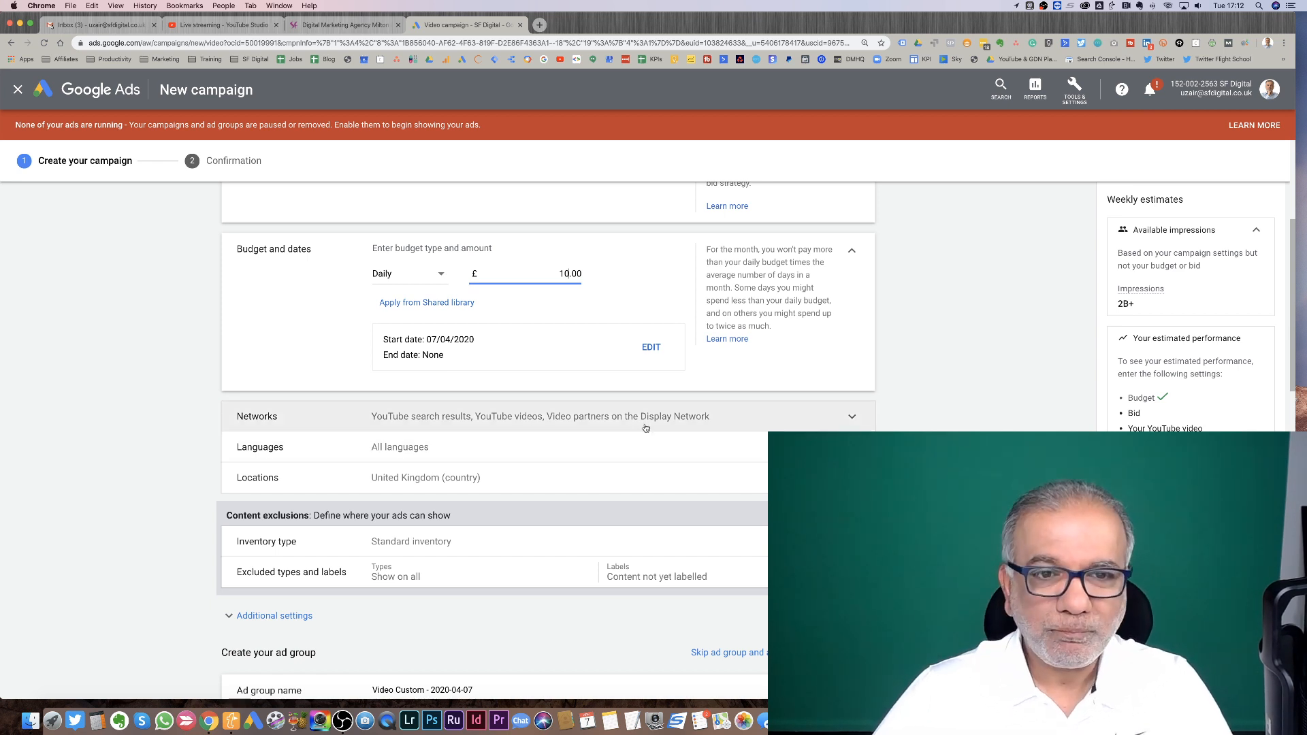
pyautogui.scroll(-2, 464, 370)
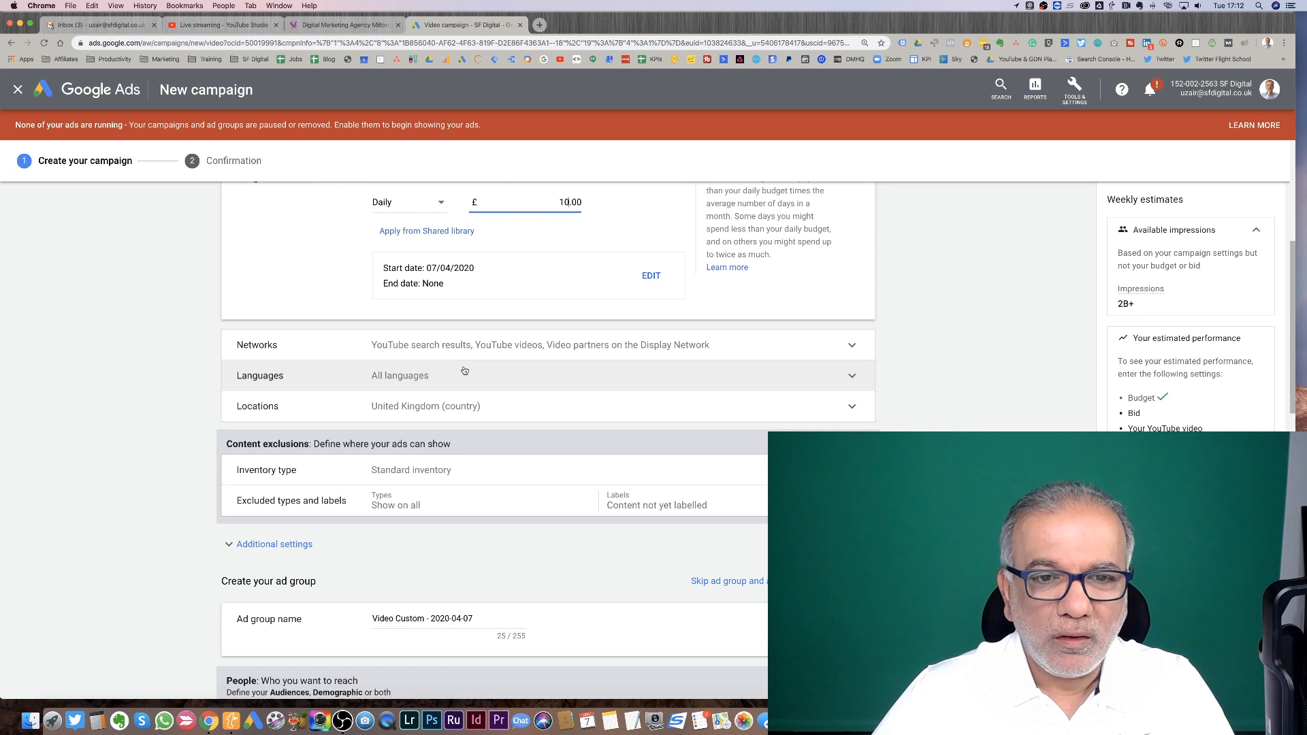
pyautogui.click(506, 343)
pyautogui.click(394, 350)
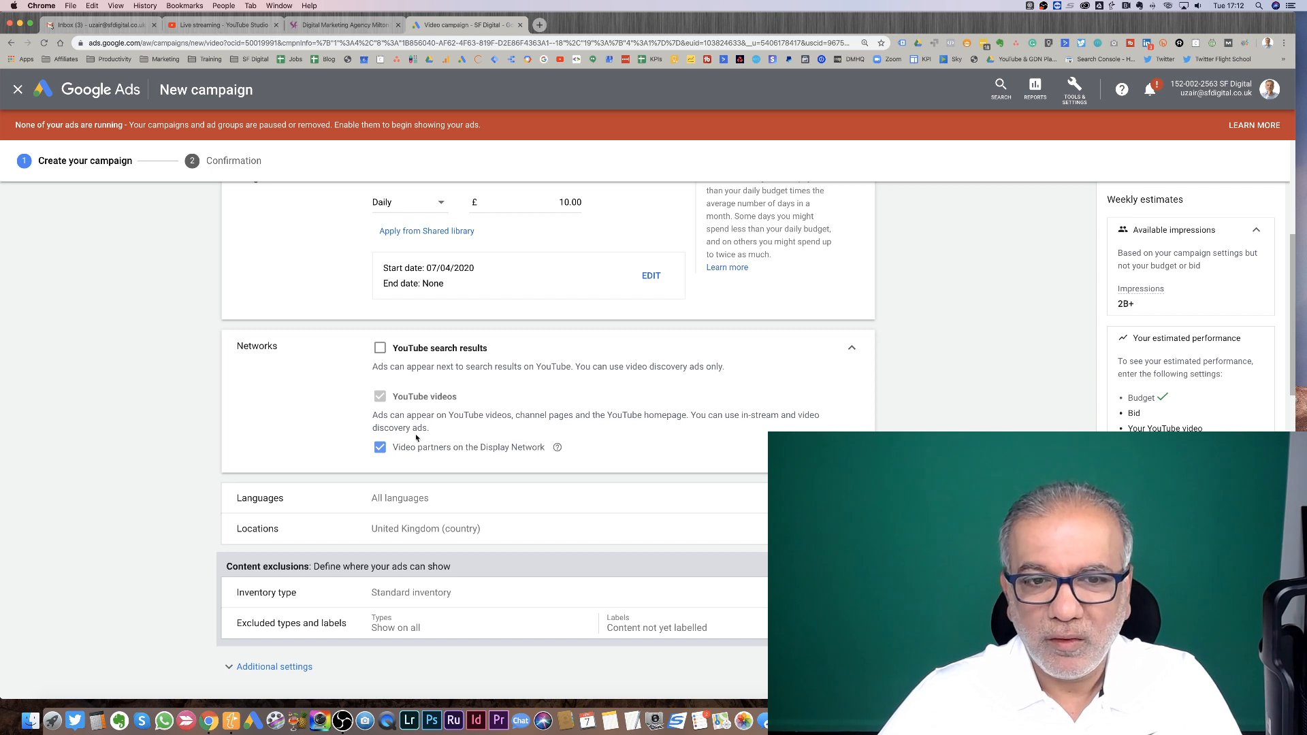
pyautogui.click(381, 452)
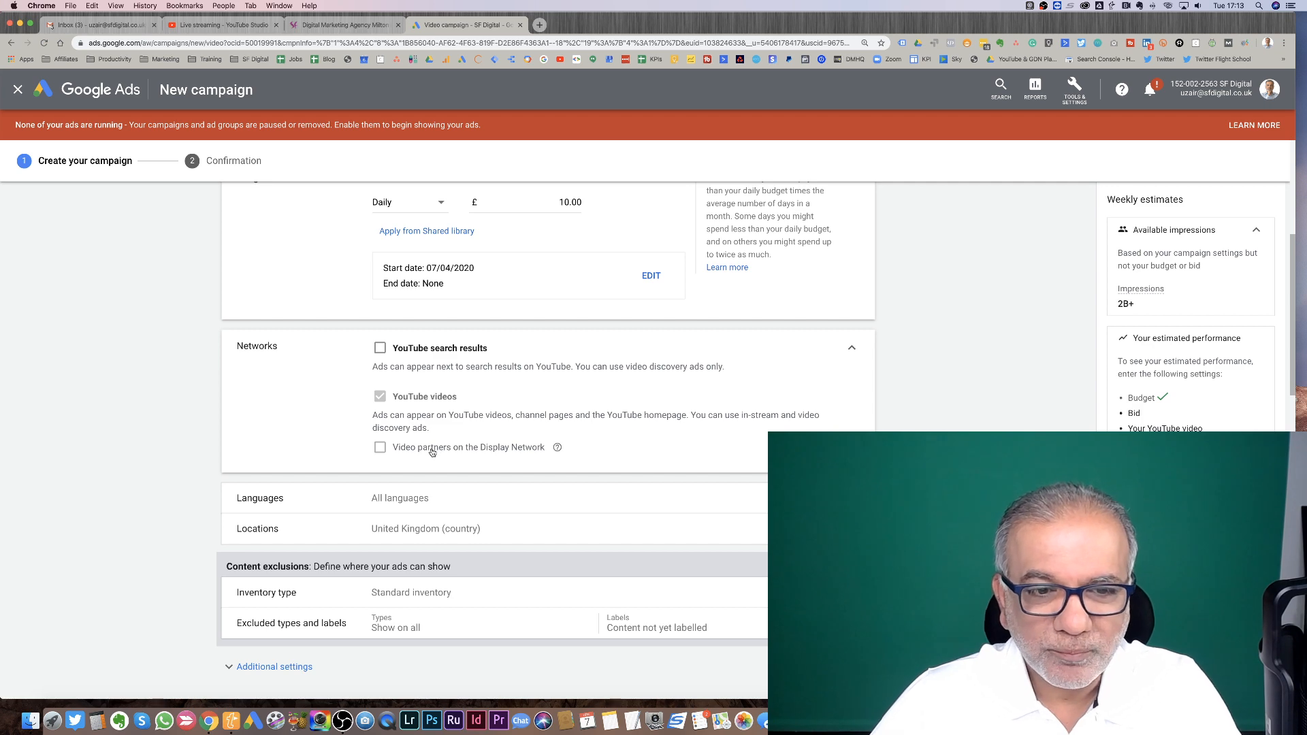
# - Expand the content exclusion settings for excluded types and labels and for inventory type
pyautogui.scroll(-3, 422, 340)
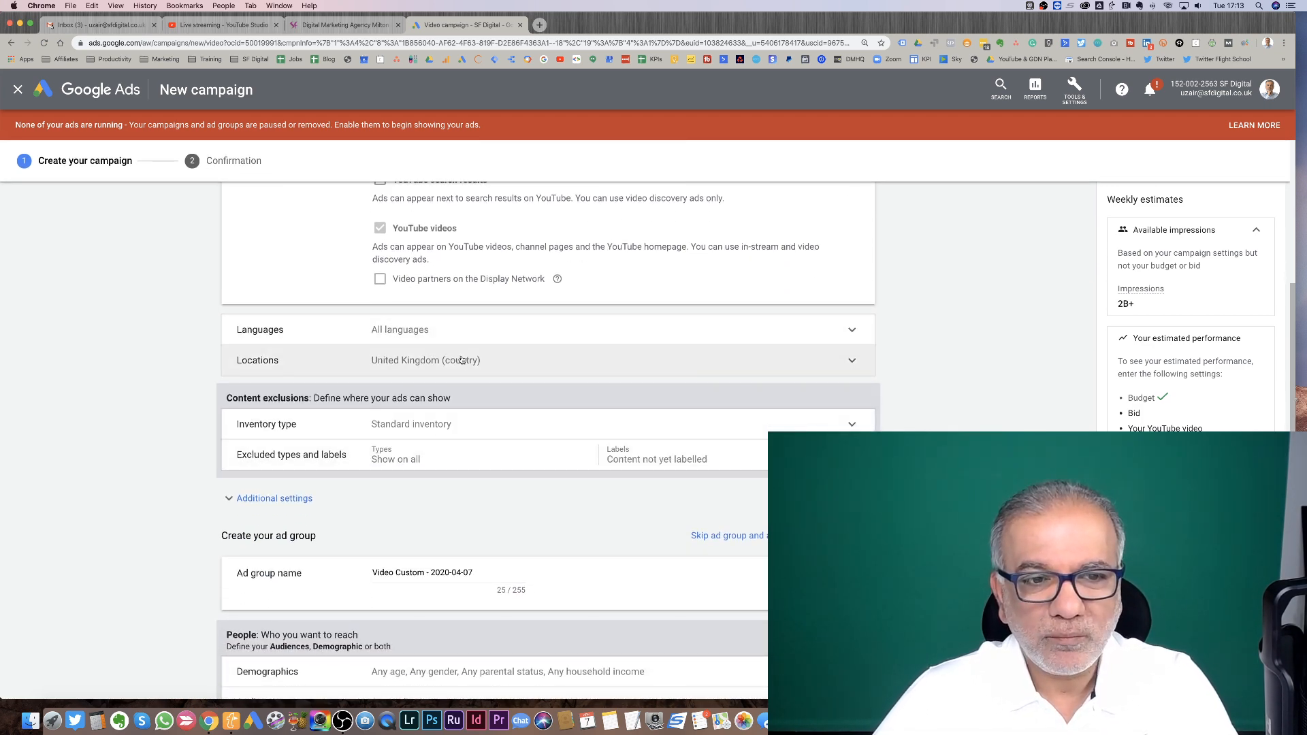
pyautogui.click(420, 459)
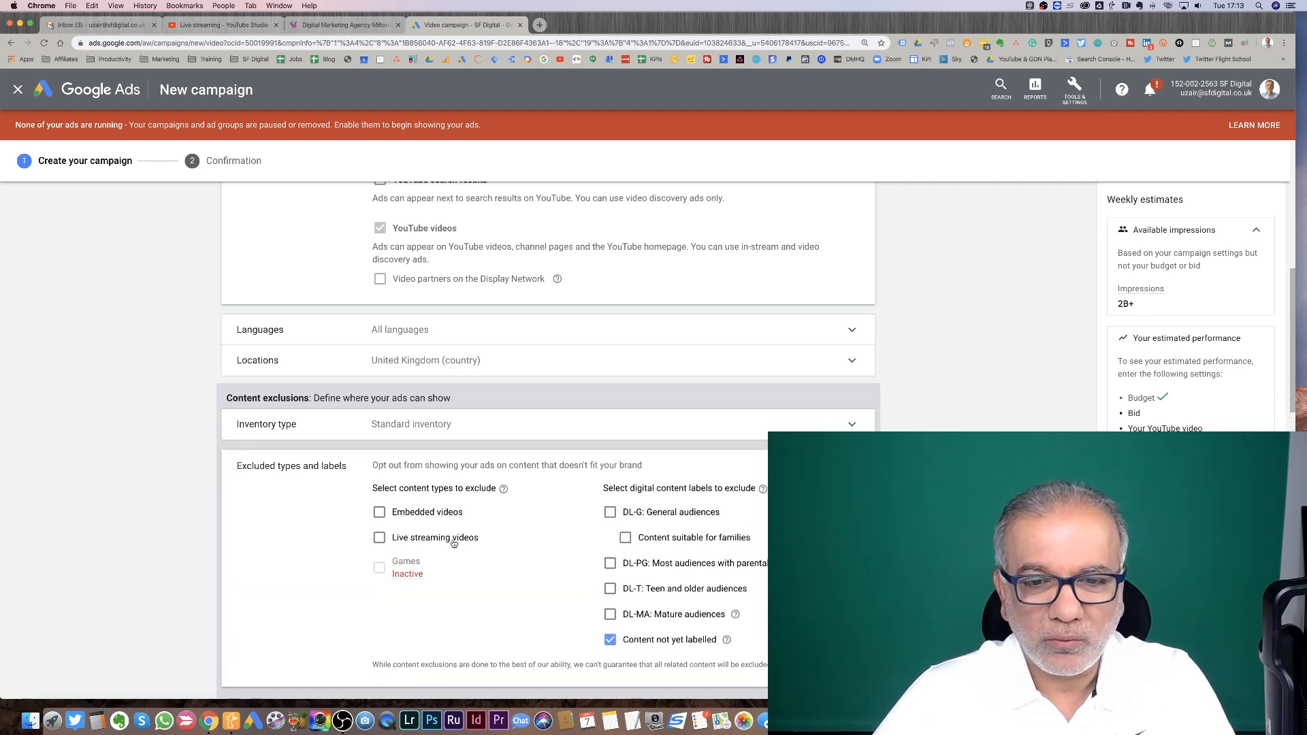
pyautogui.scroll(-1, 453, 543)
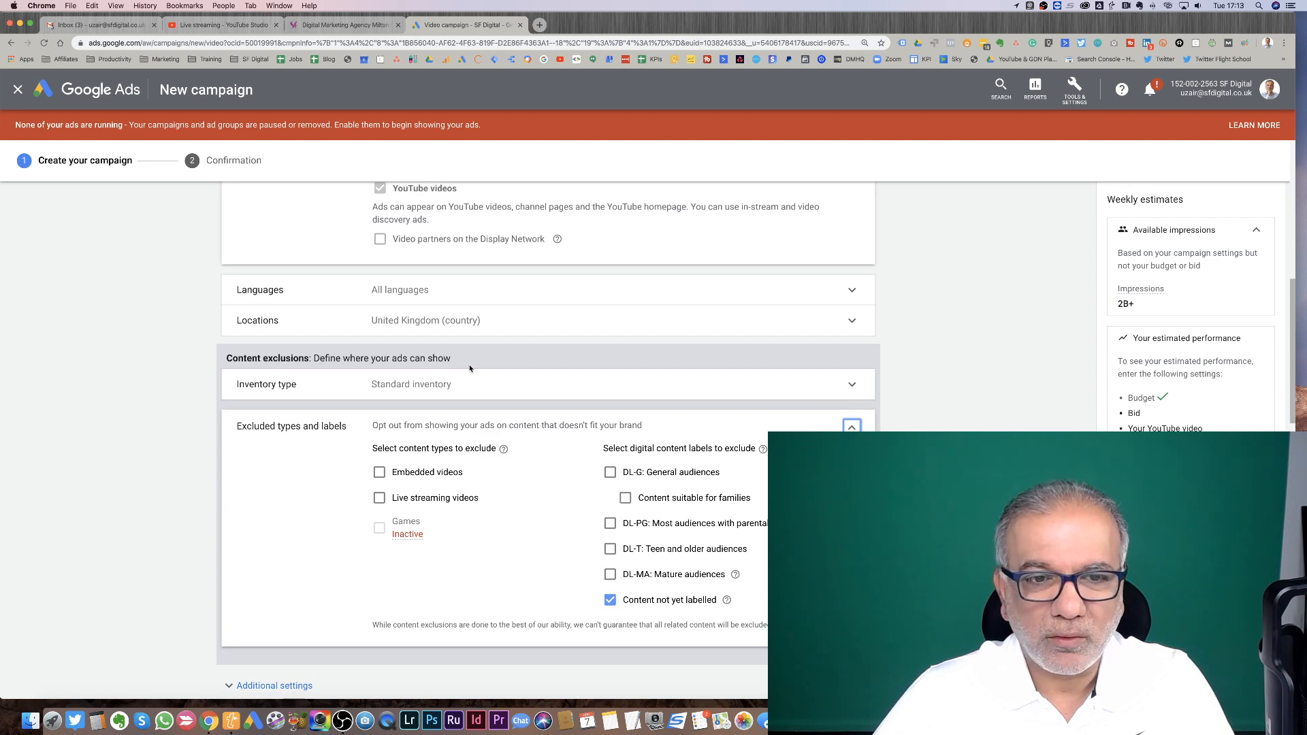
pyautogui.click(466, 388)
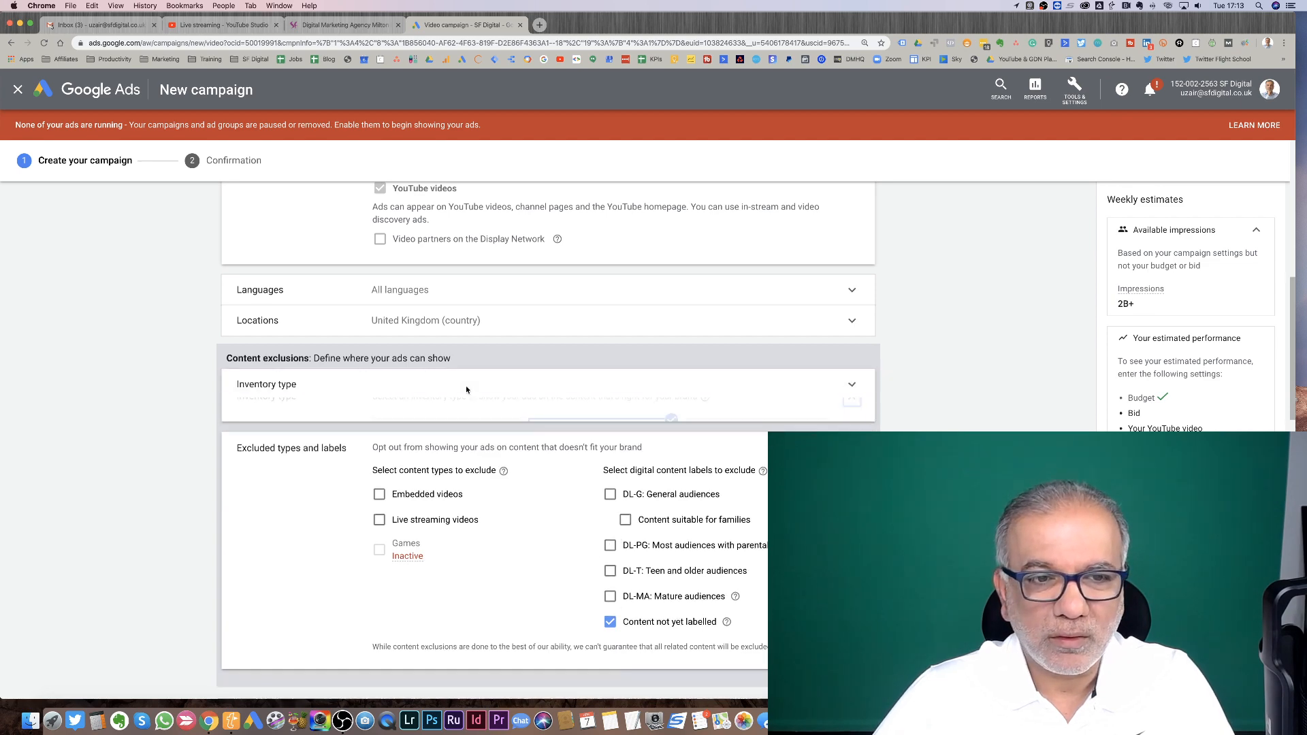
# - Expand the campaign's additional settings to review conversions, devices, frequency capping and ad schedule
pyautogui.scroll(-5, 525, 517)
pyautogui.scroll(-2, 525, 517)
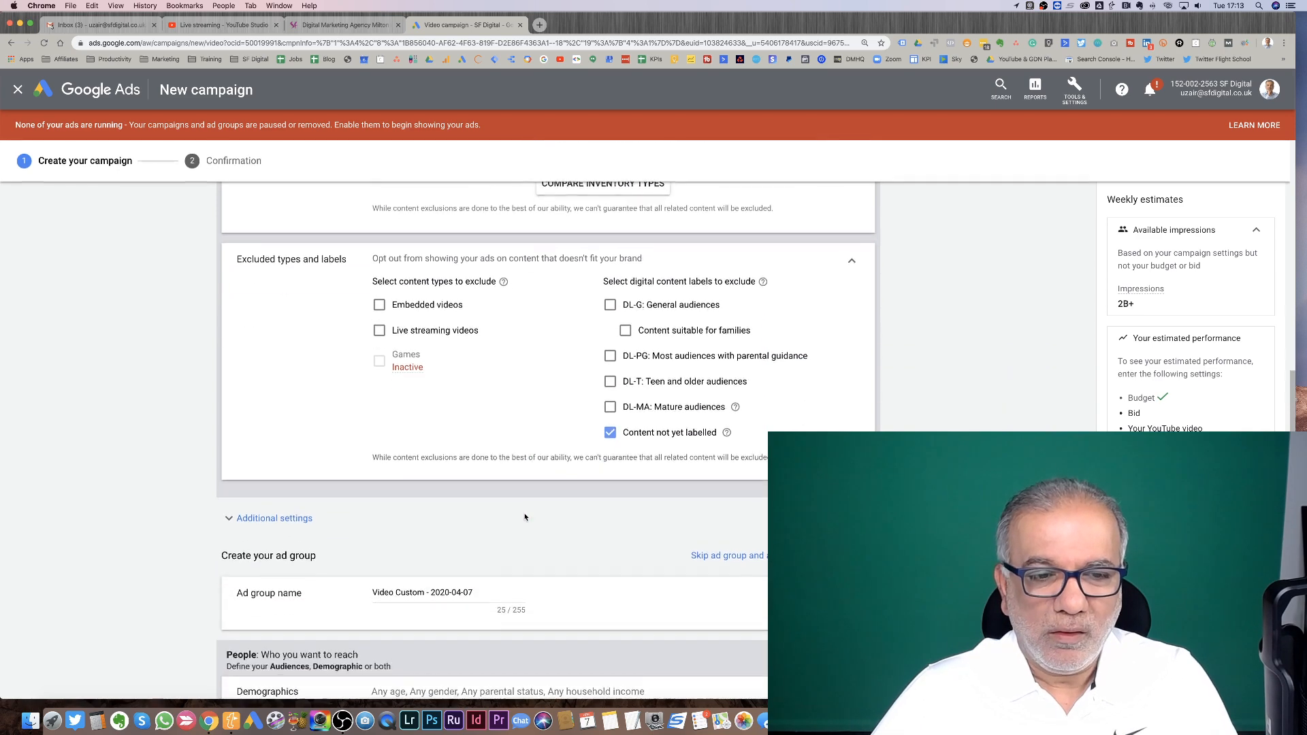
pyautogui.click(275, 494)
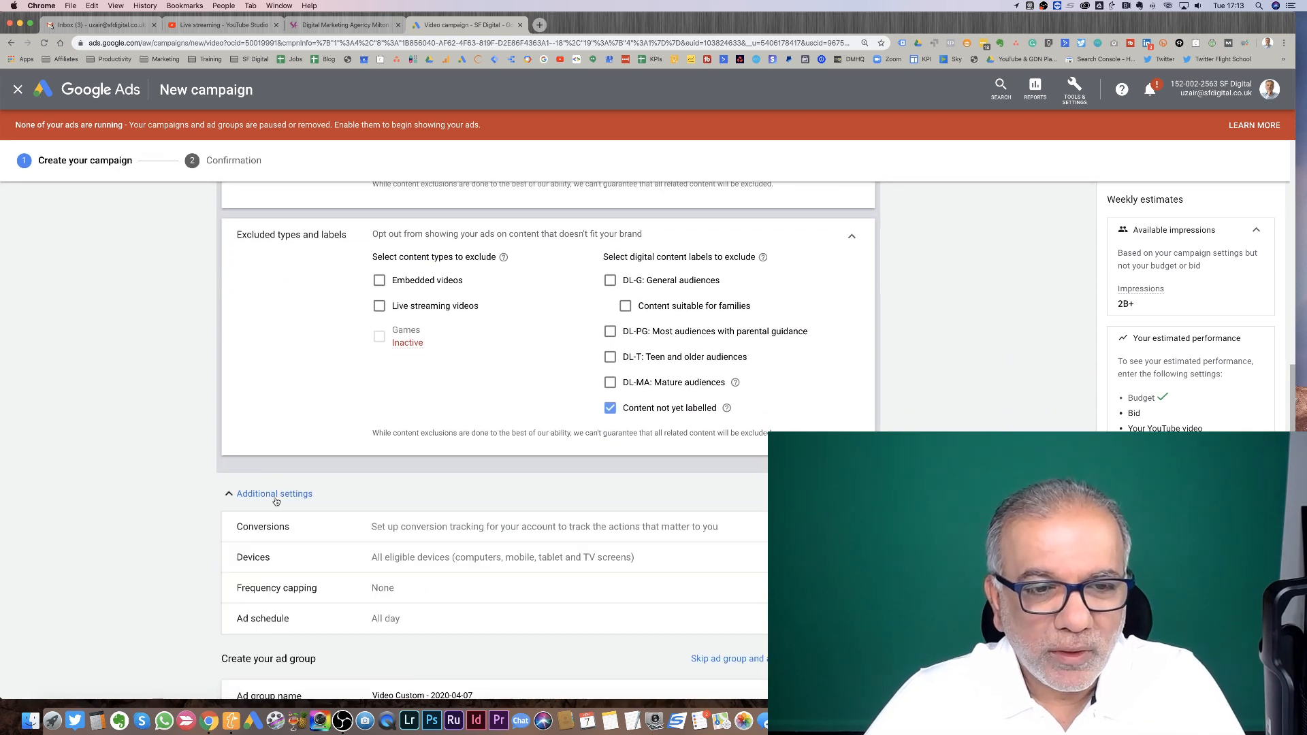
pyautogui.scroll(-3, 482, 482)
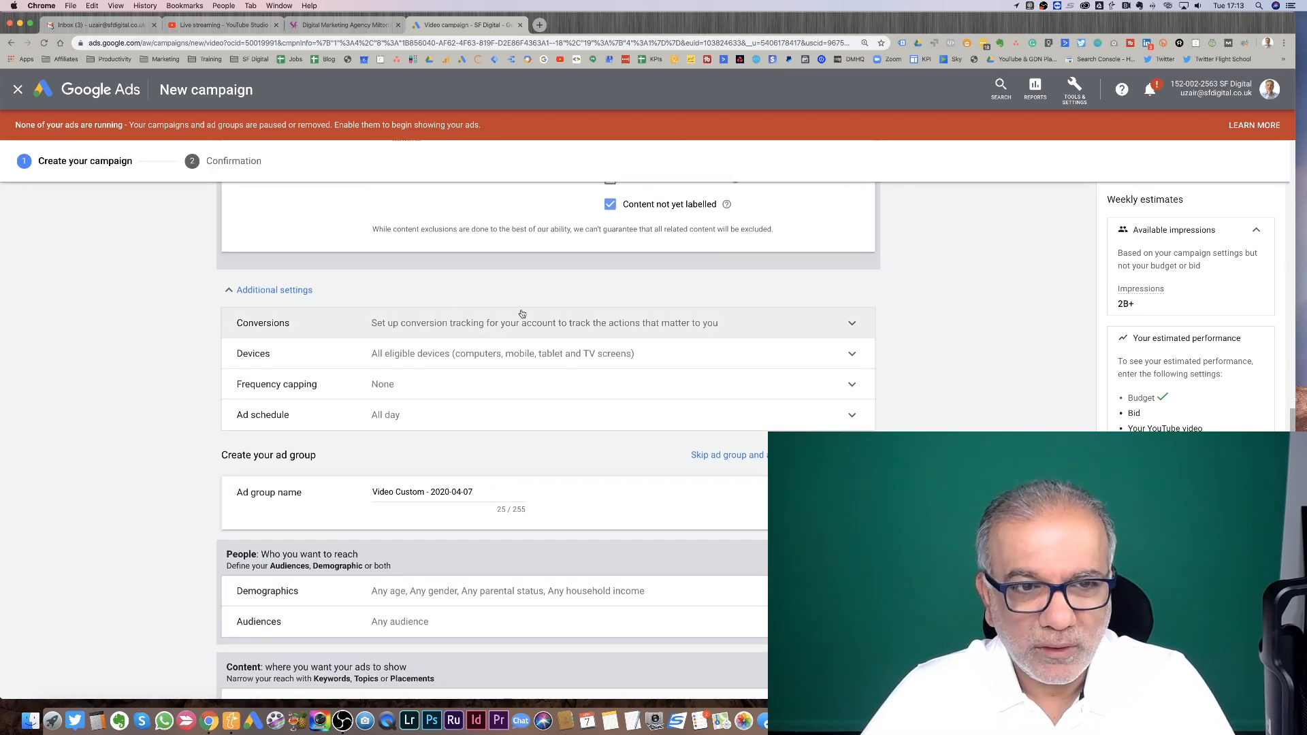
# - Expand the device targeting settings and cap the campaign's impression frequency at 3 per day
pyautogui.click(505, 356)
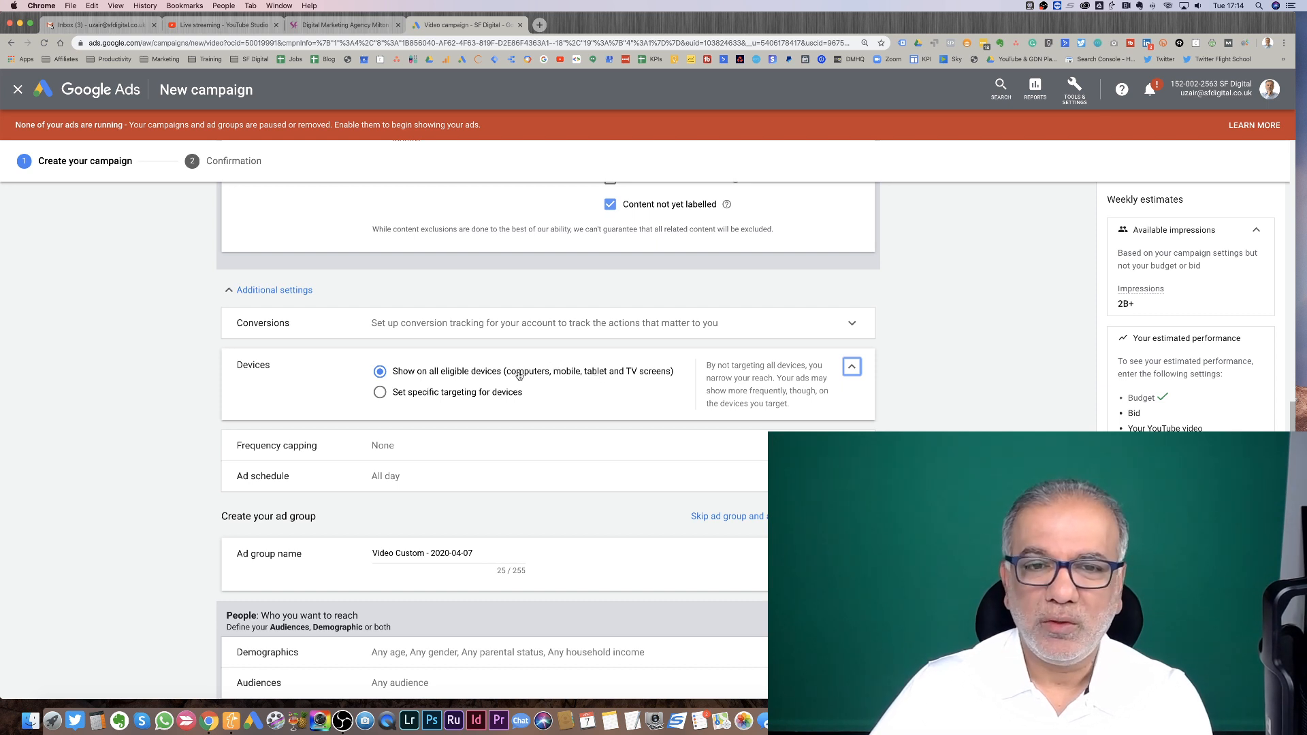
pyautogui.scroll(-1, 557, 389)
pyautogui.click(557, 389)
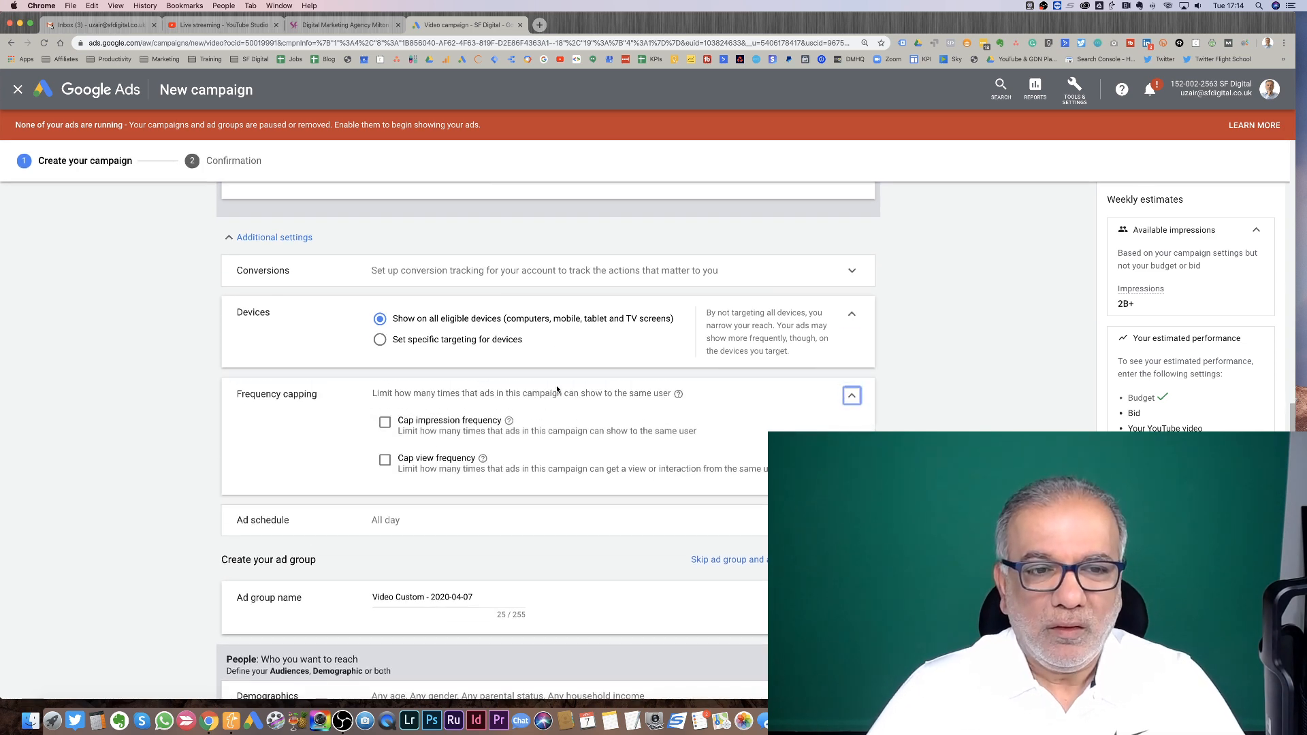
pyautogui.scroll(-1, 557, 390)
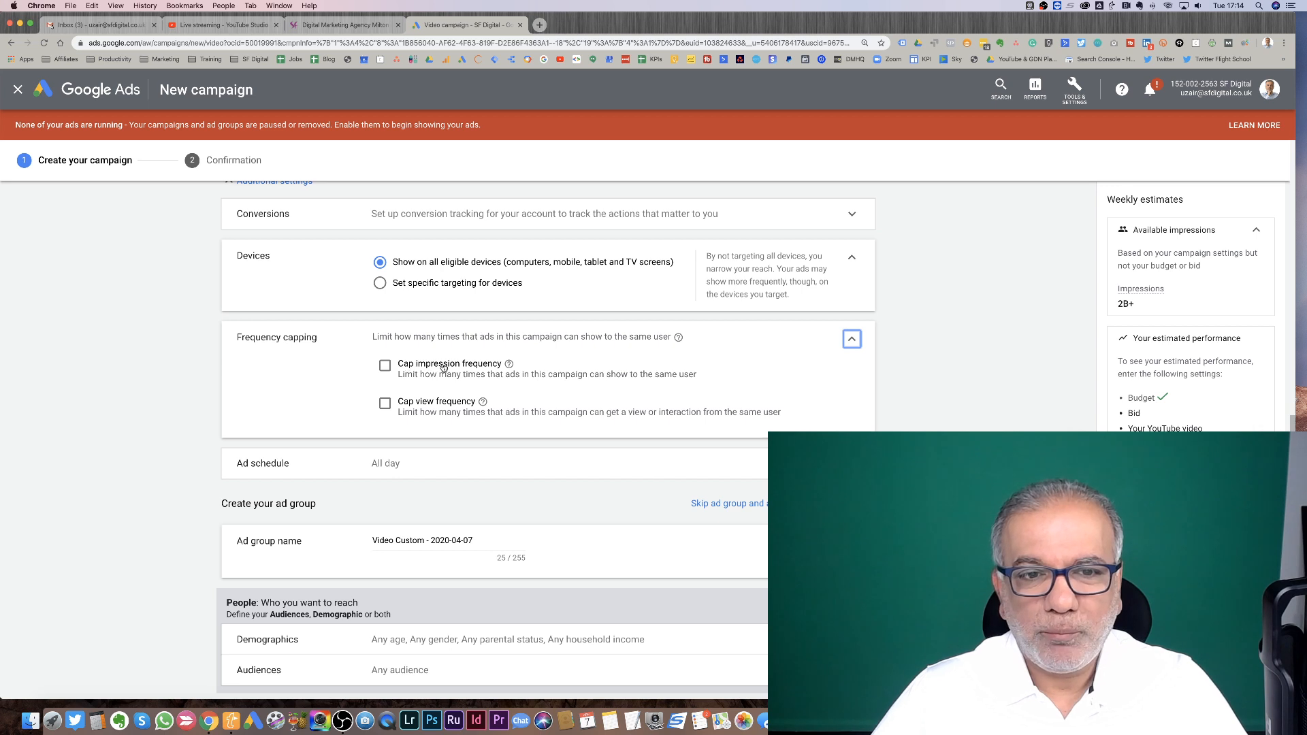
pyautogui.click(384, 366)
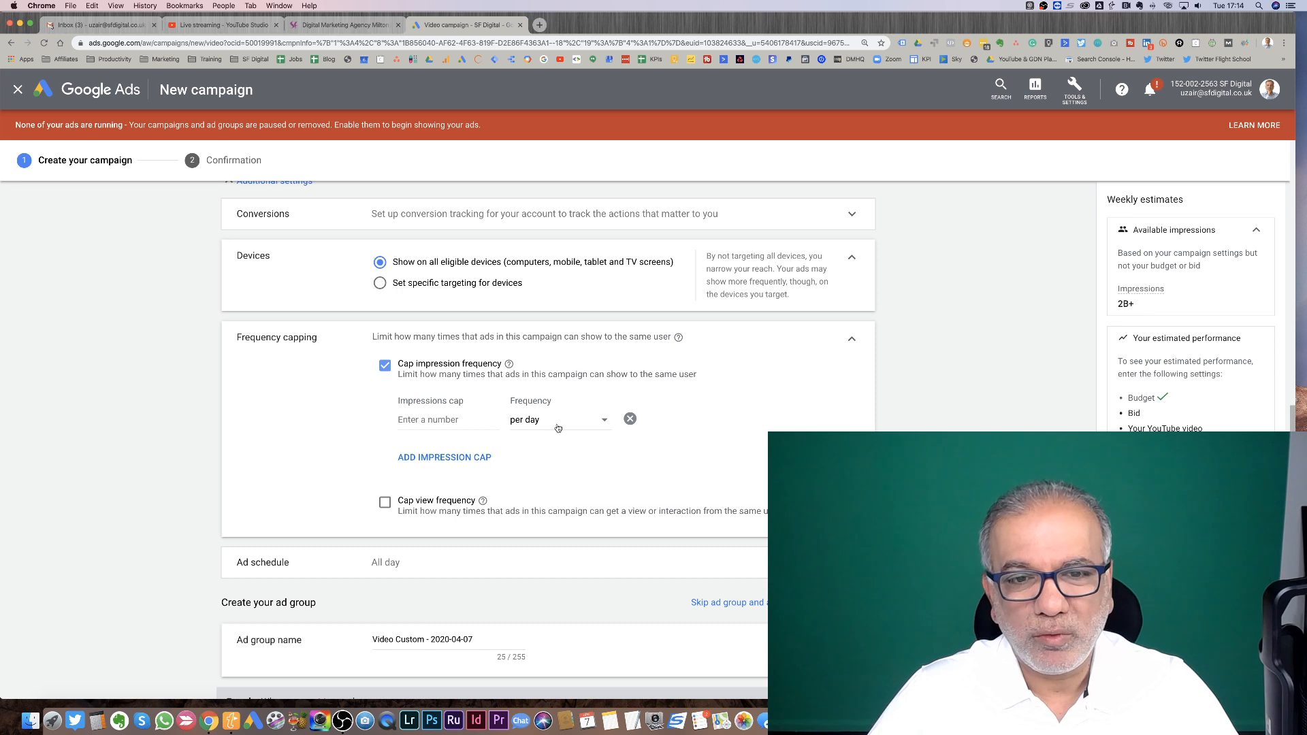
pyautogui.click(452, 423)
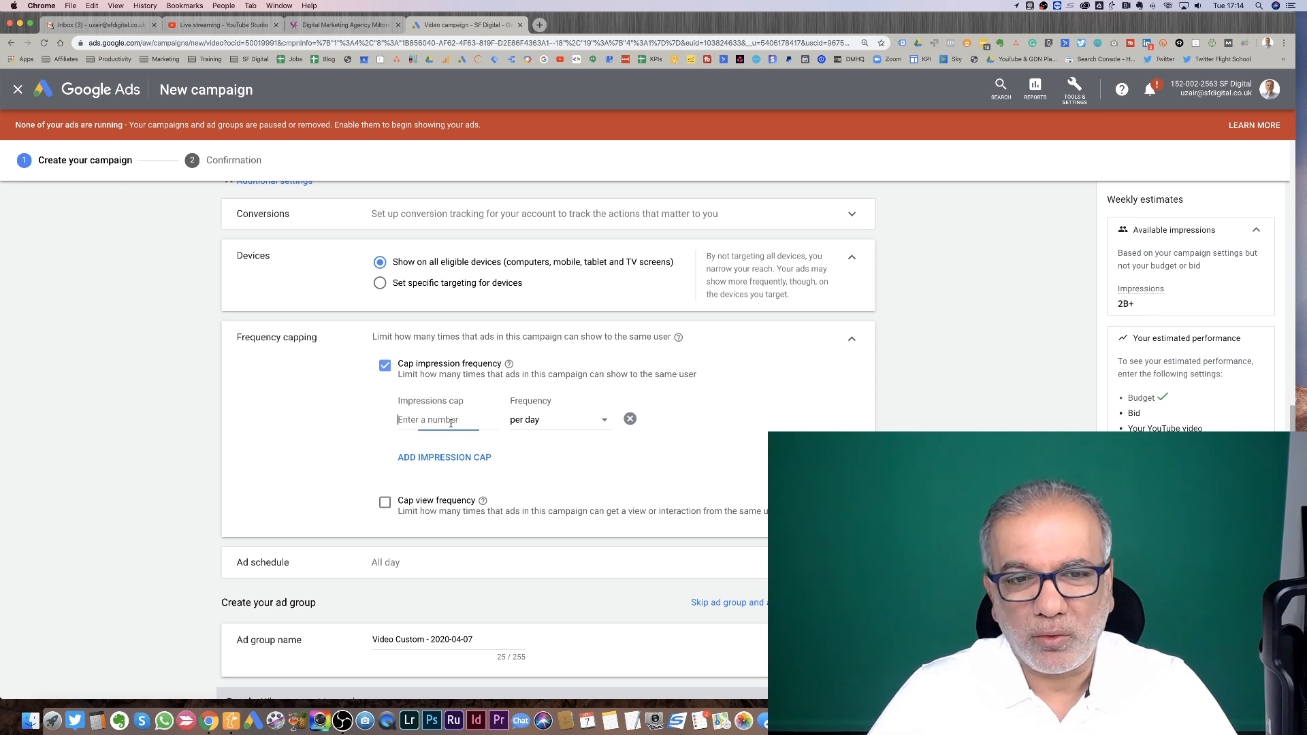
pyautogui.write('3')
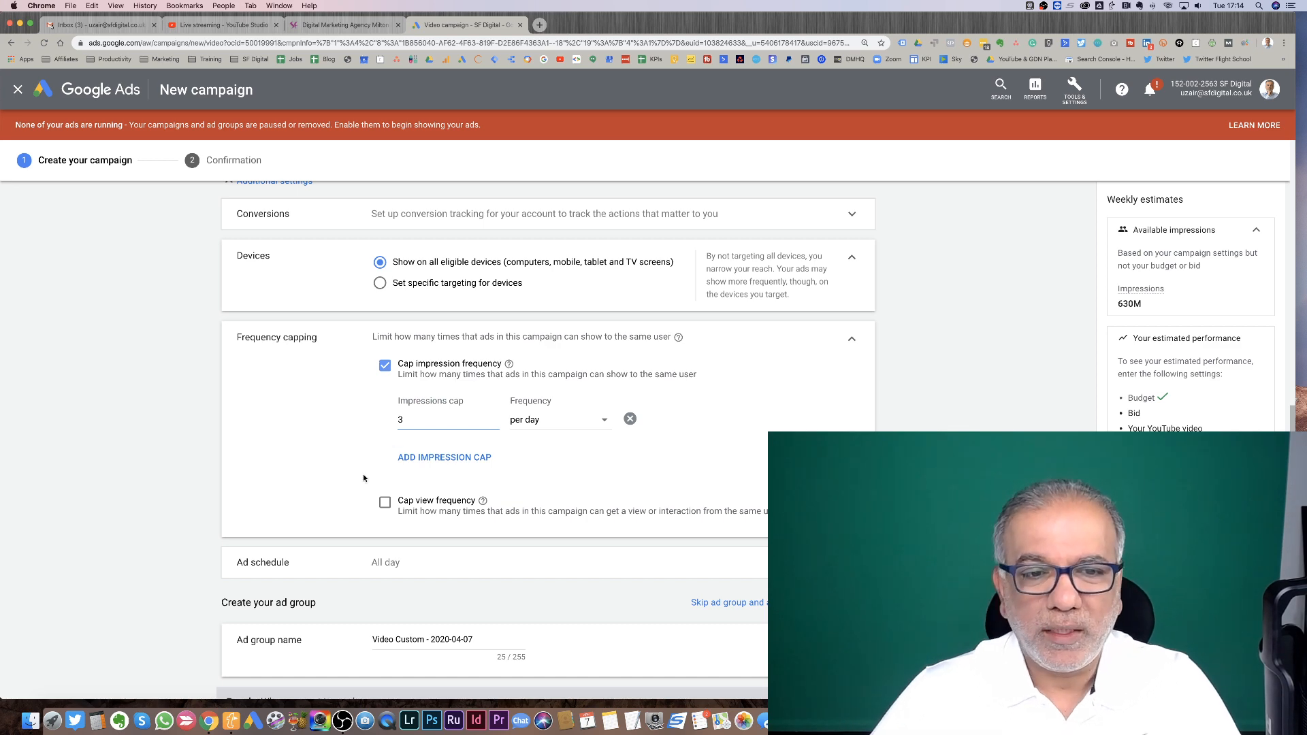
# - Expand the ad schedule settings and look through the available day options
pyautogui.scroll(-2, 363, 478)
pyautogui.click(413, 434)
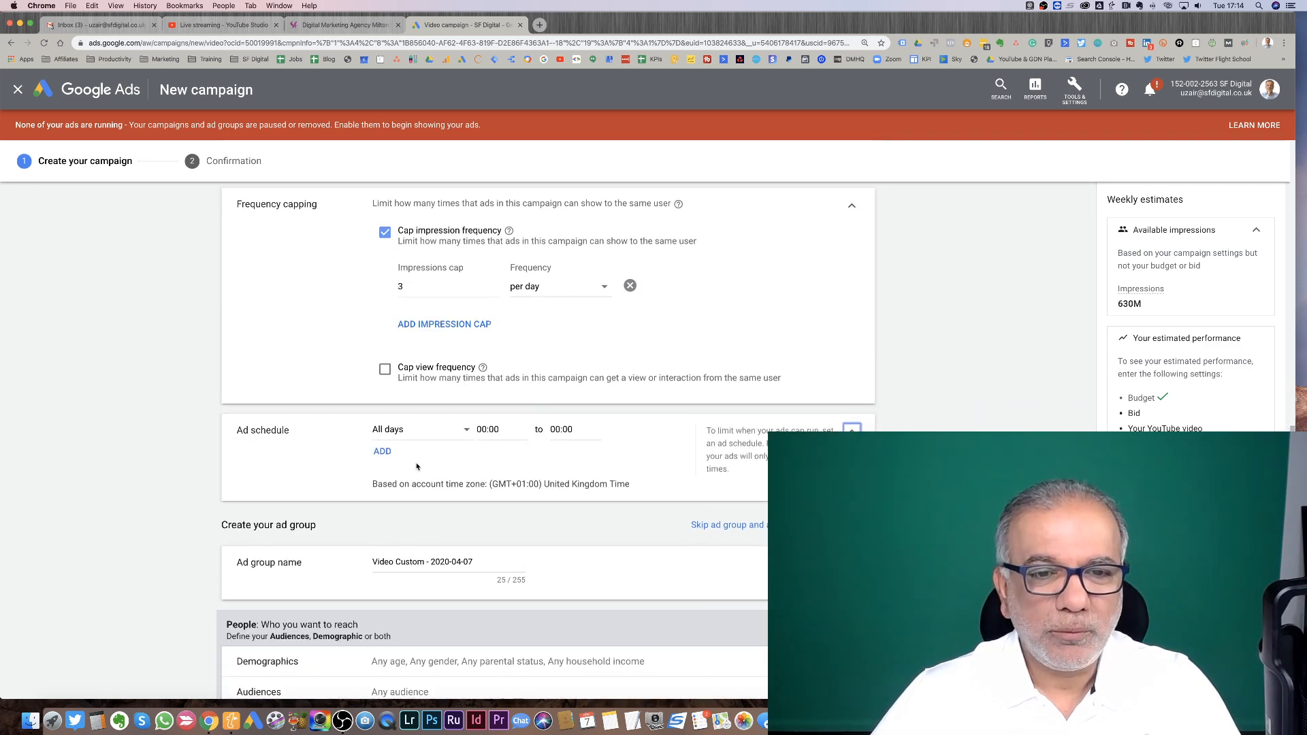
pyautogui.click(466, 432)
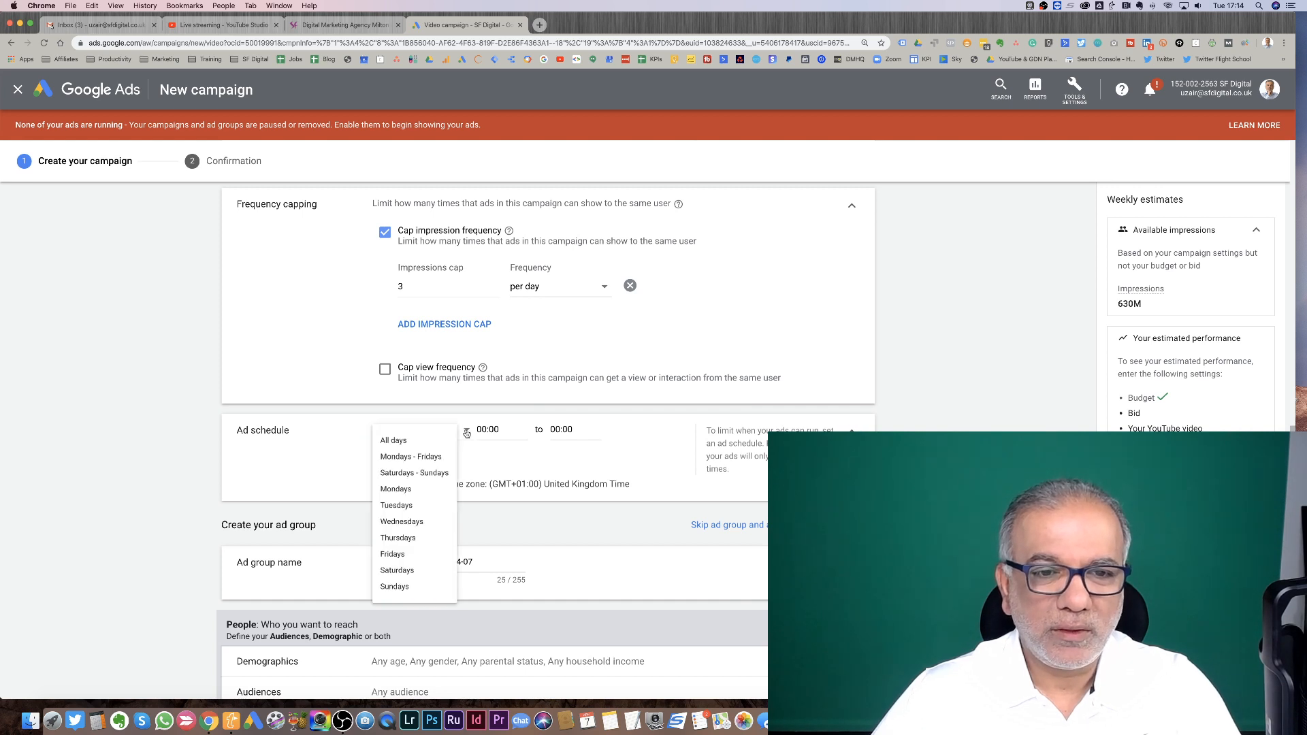
pyautogui.click(600, 443)
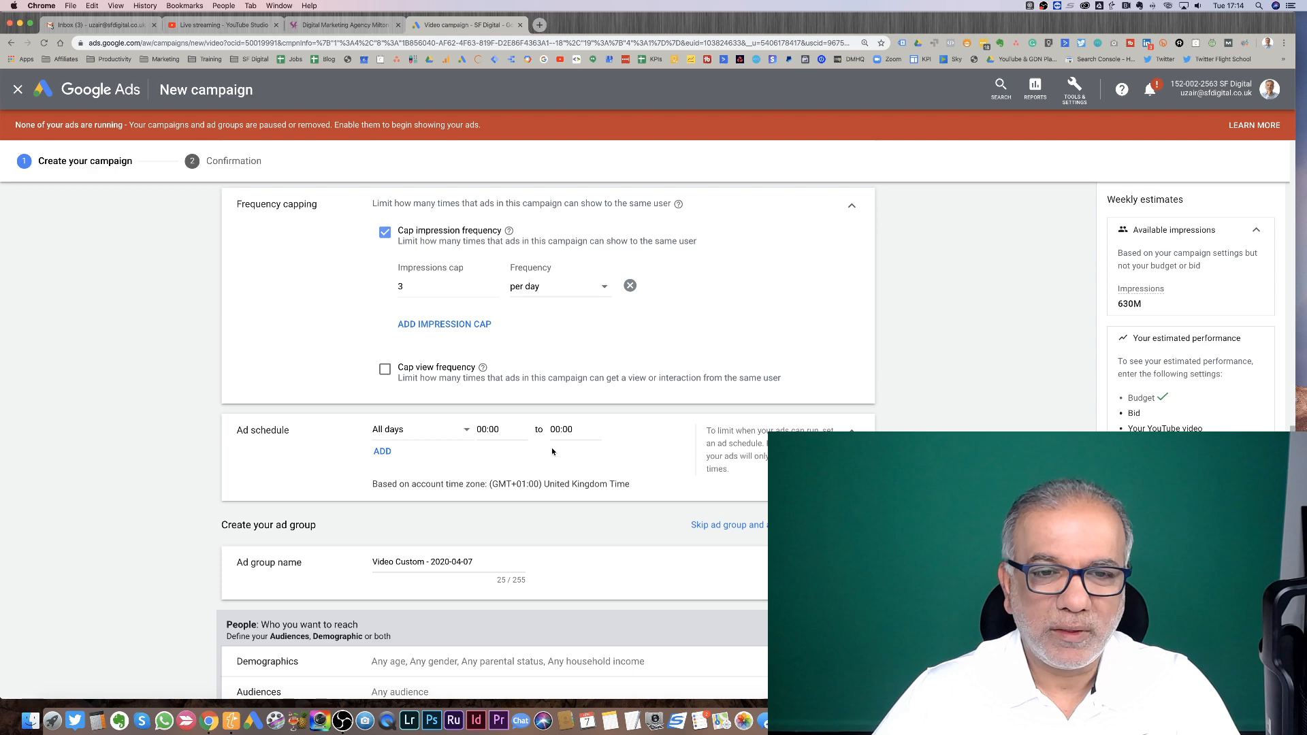
# - Replace the default ad group name with Keywords
pyautogui.scroll(-5, 605, 436)
pyautogui.scroll(-1, 605, 436)
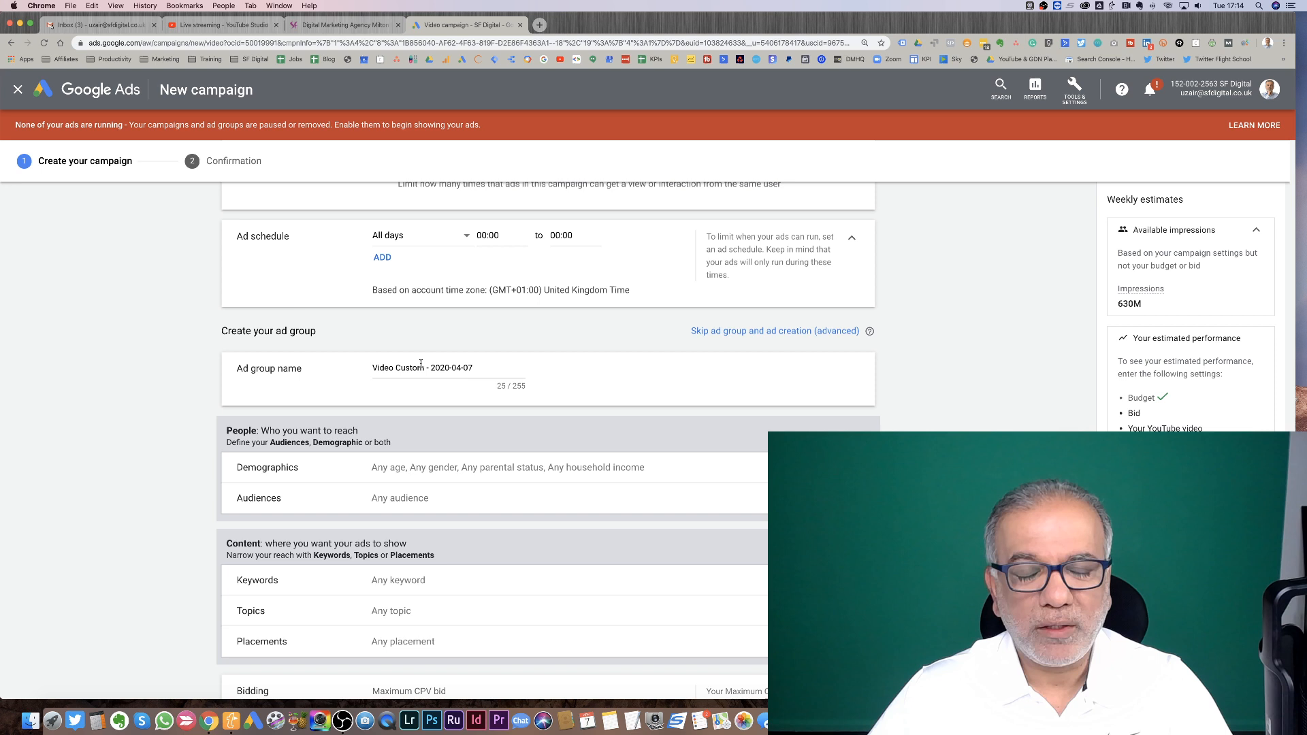
pyautogui.click(475, 368)
pyautogui.press('super+a')
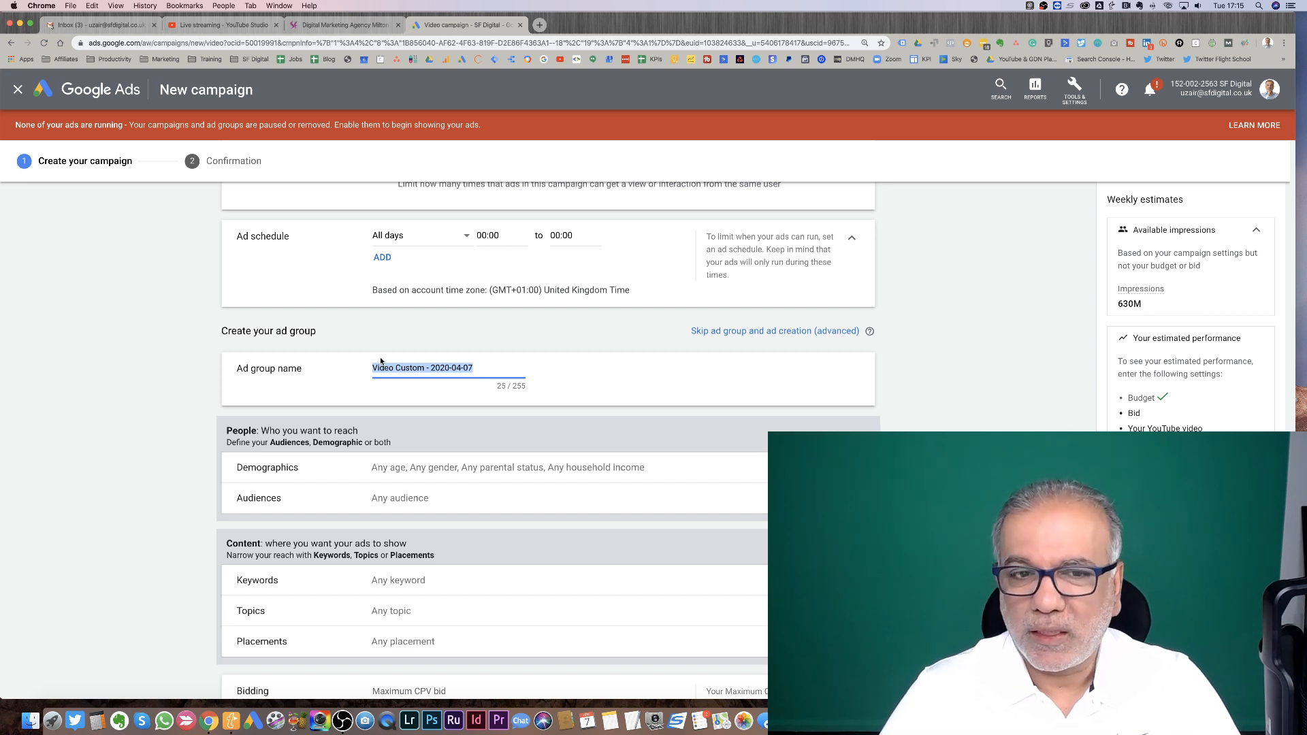
pyautogui.write('Topi')
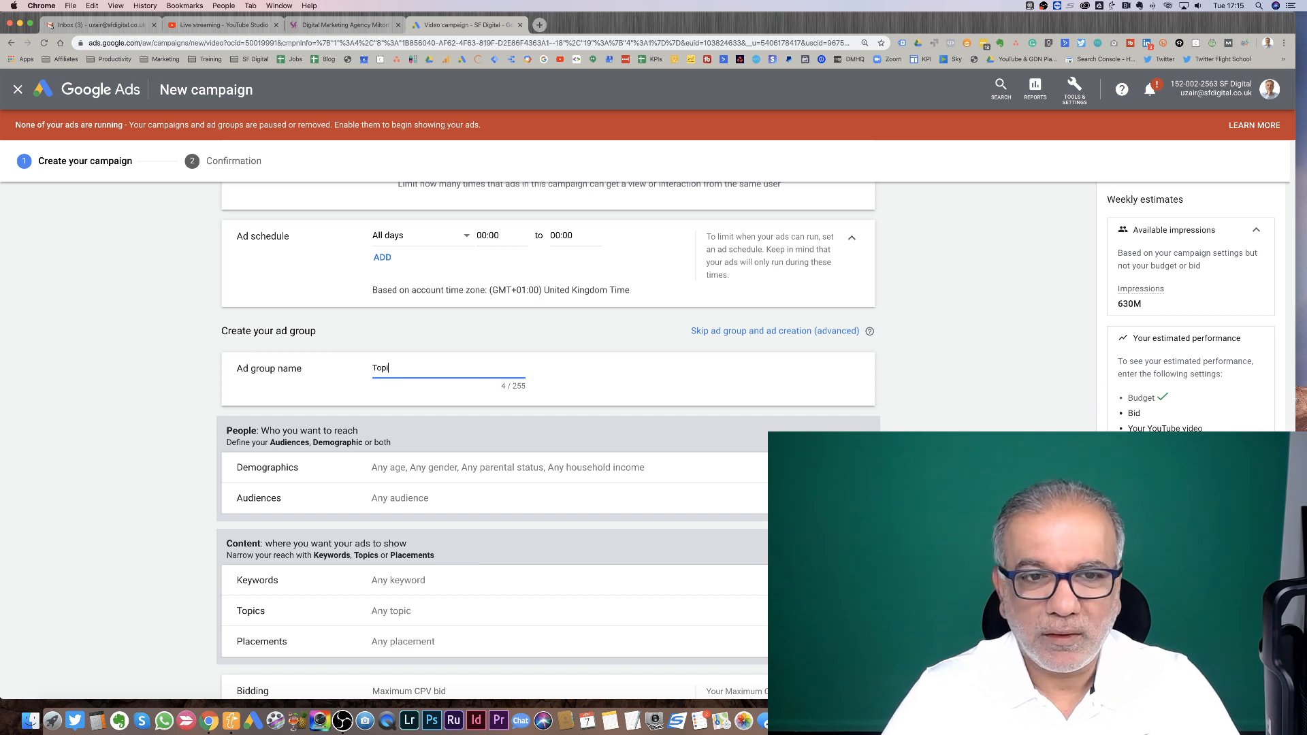
pyautogui.write('c')
pyautogui.press('BackSpace')
pyautogui.press('BackSpace')
pyautogui.press('BackSpace')
pyautogui.press('BackSpace')
pyautogui.press('BackSpace')
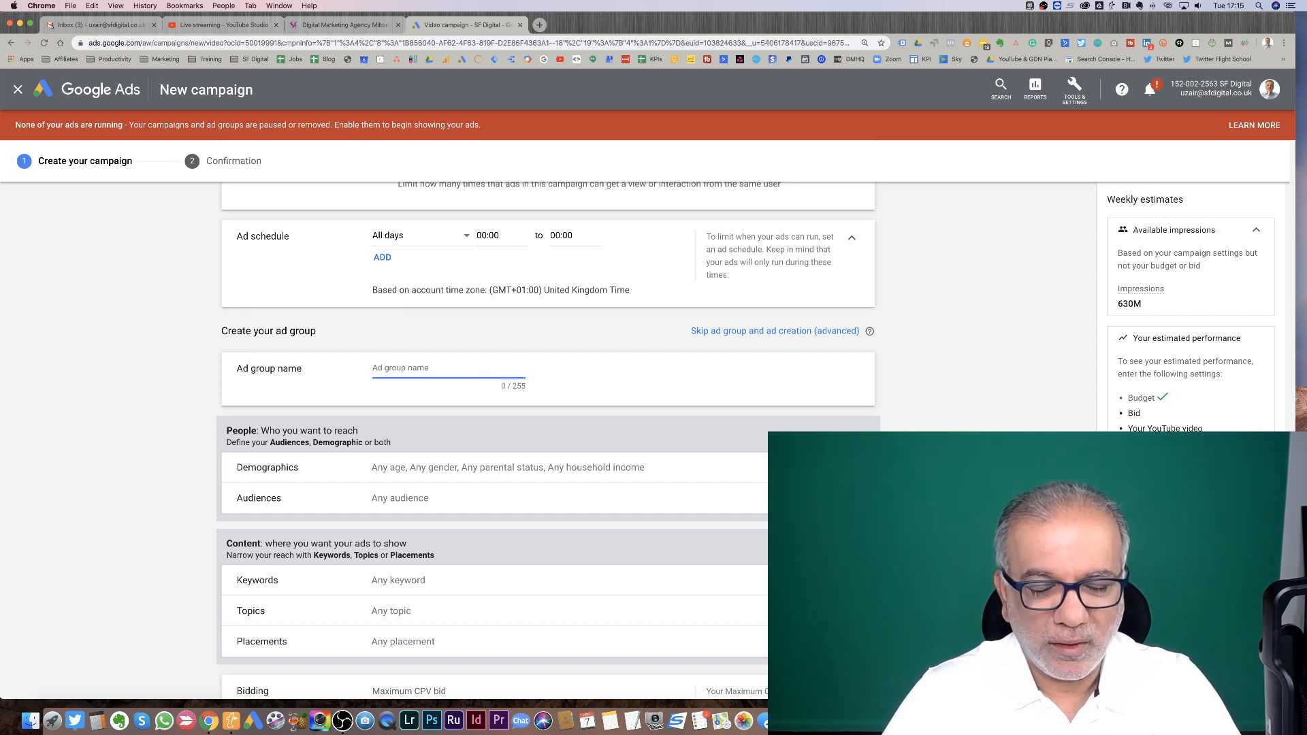
pyautogui.write('Keyw')
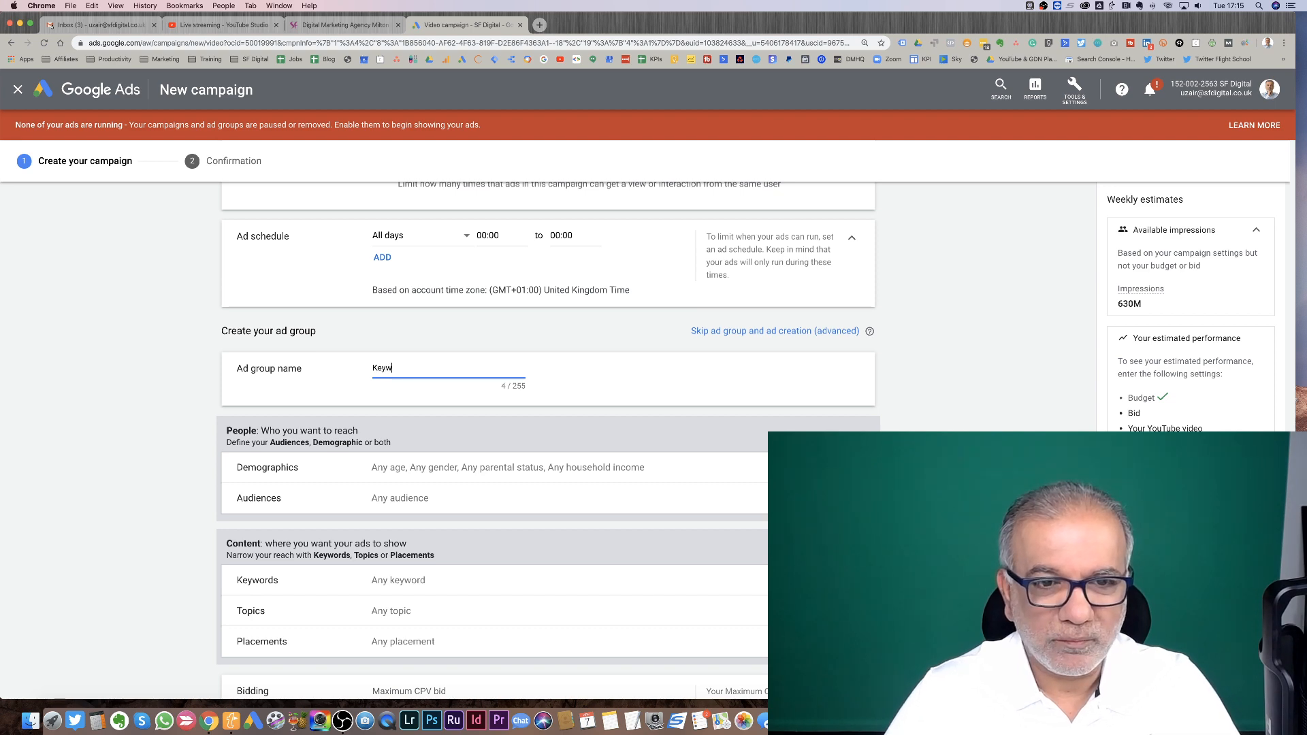
pyautogui.write('ords')
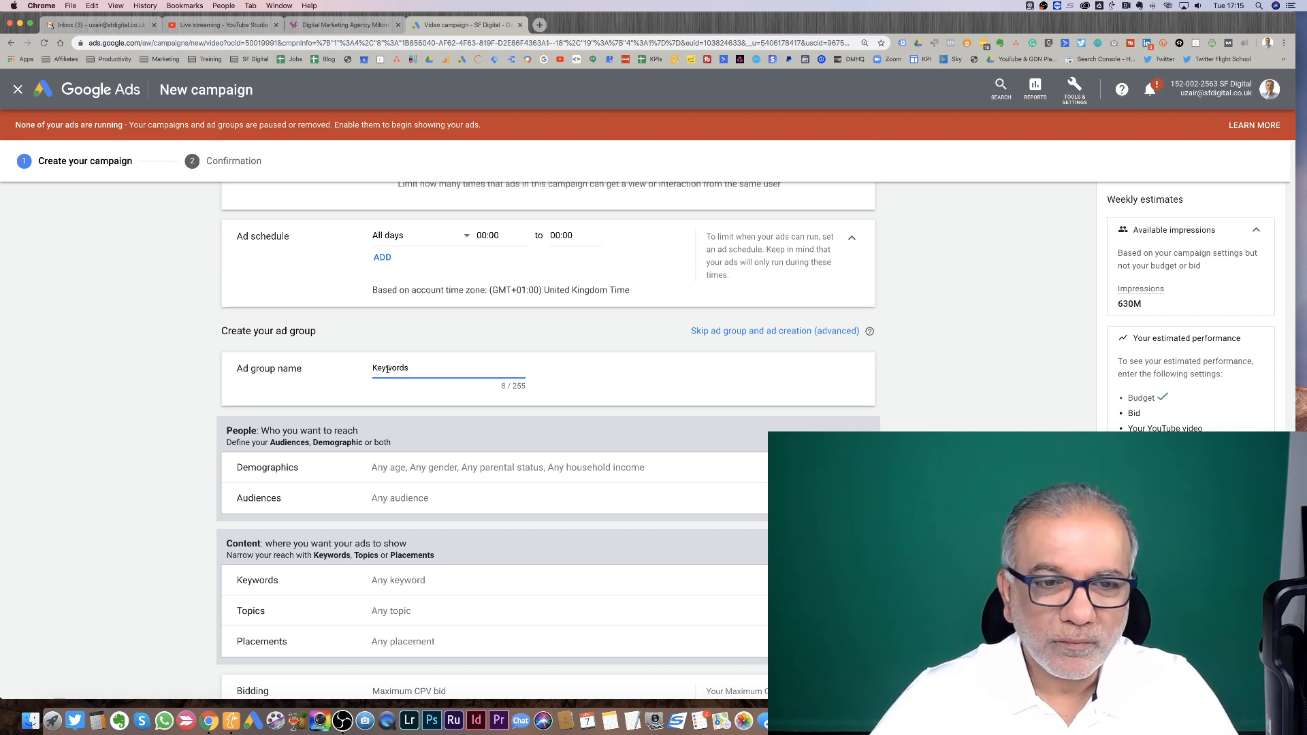
# - Set the ad group's maximum CPV bid to £0.10
pyautogui.scroll(-5, 409, 422)
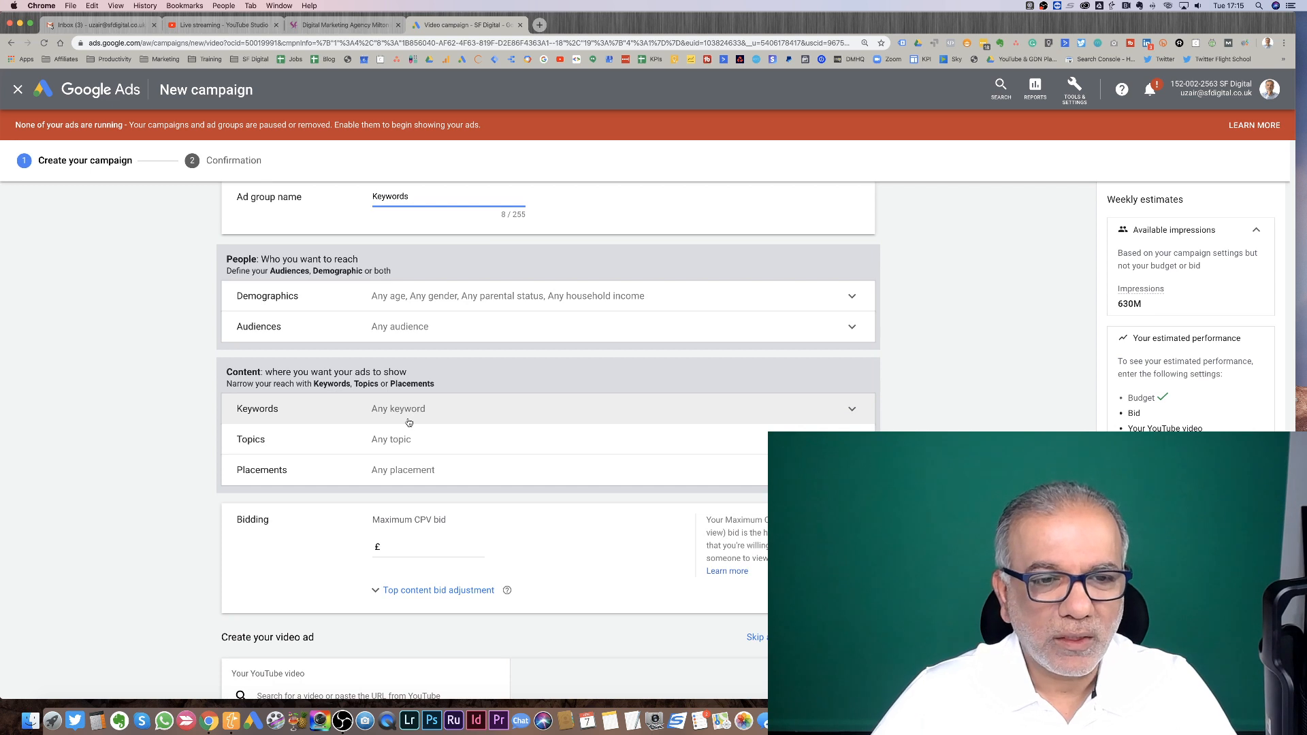
pyautogui.scroll(-1, 408, 422)
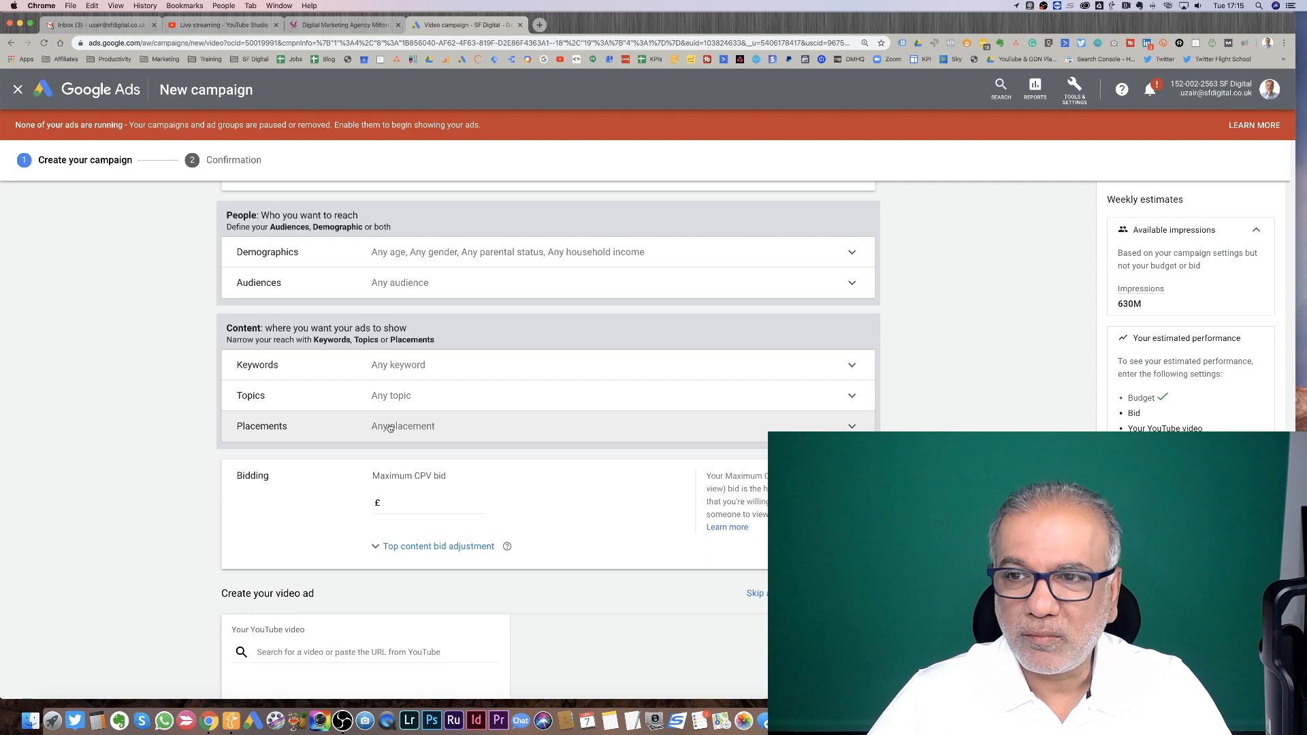
pyautogui.scroll(3, 385, 263)
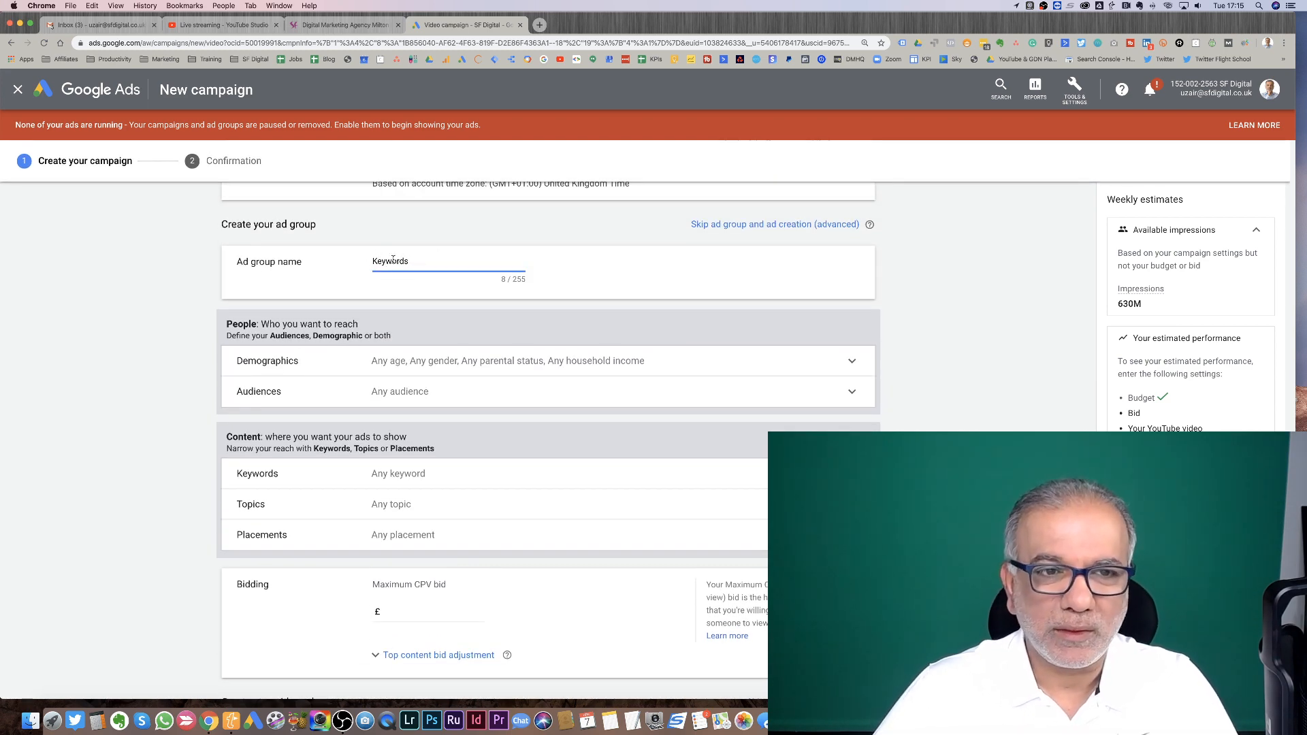
pyautogui.scroll(-2, 440, 364)
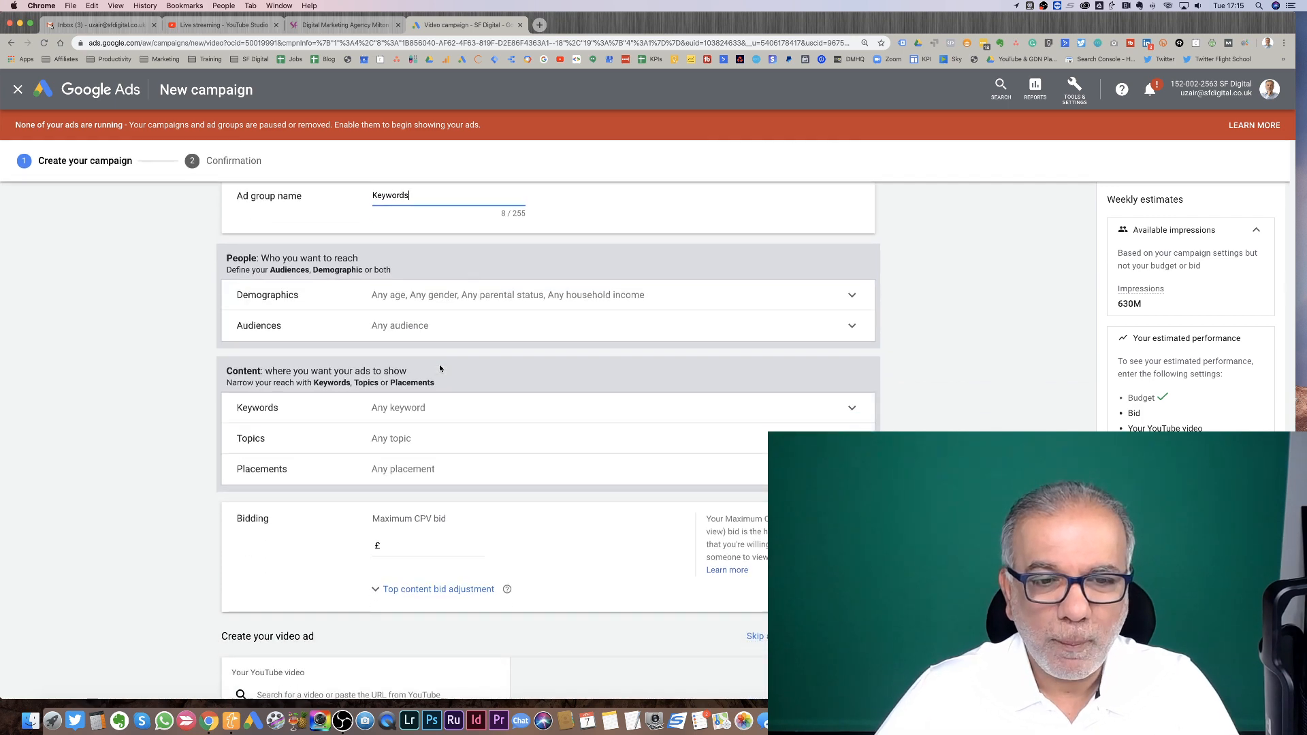
pyautogui.scroll(-2, 439, 368)
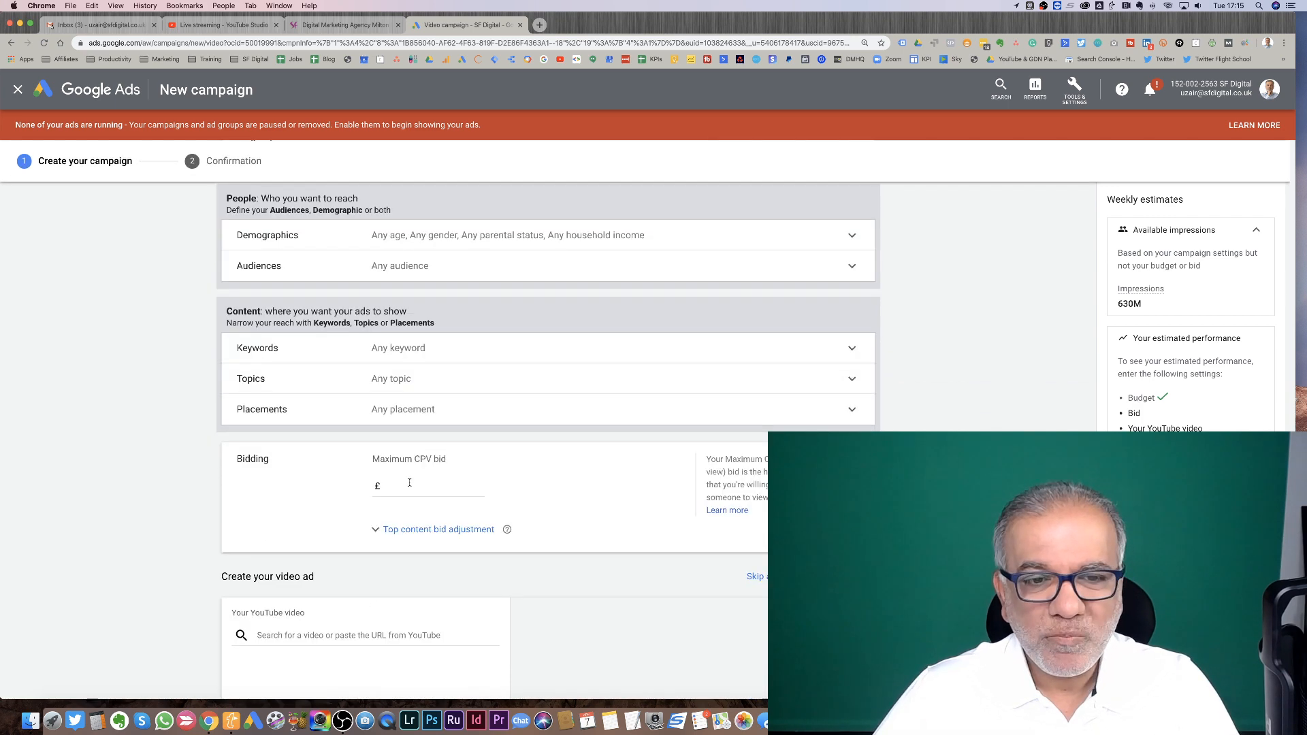
pyautogui.click(401, 486)
pyautogui.write('0.10')
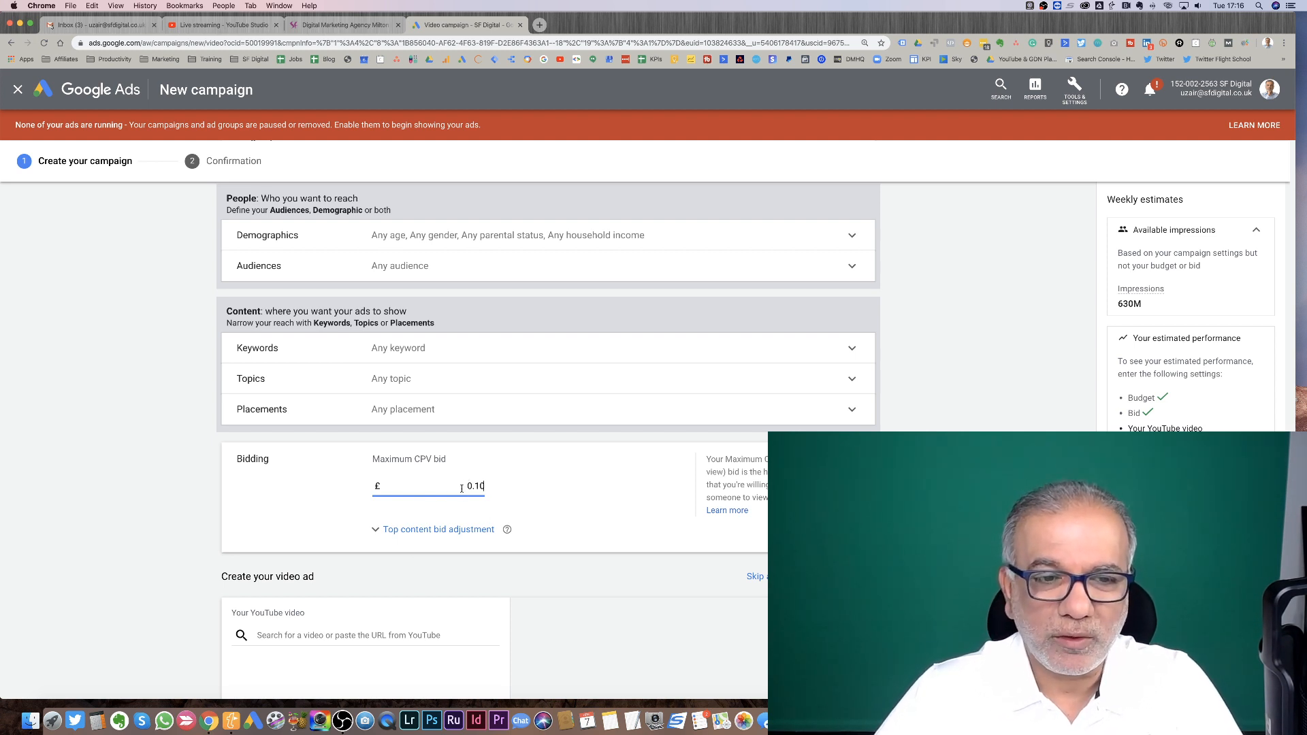
pyautogui.scroll(-4, 460, 488)
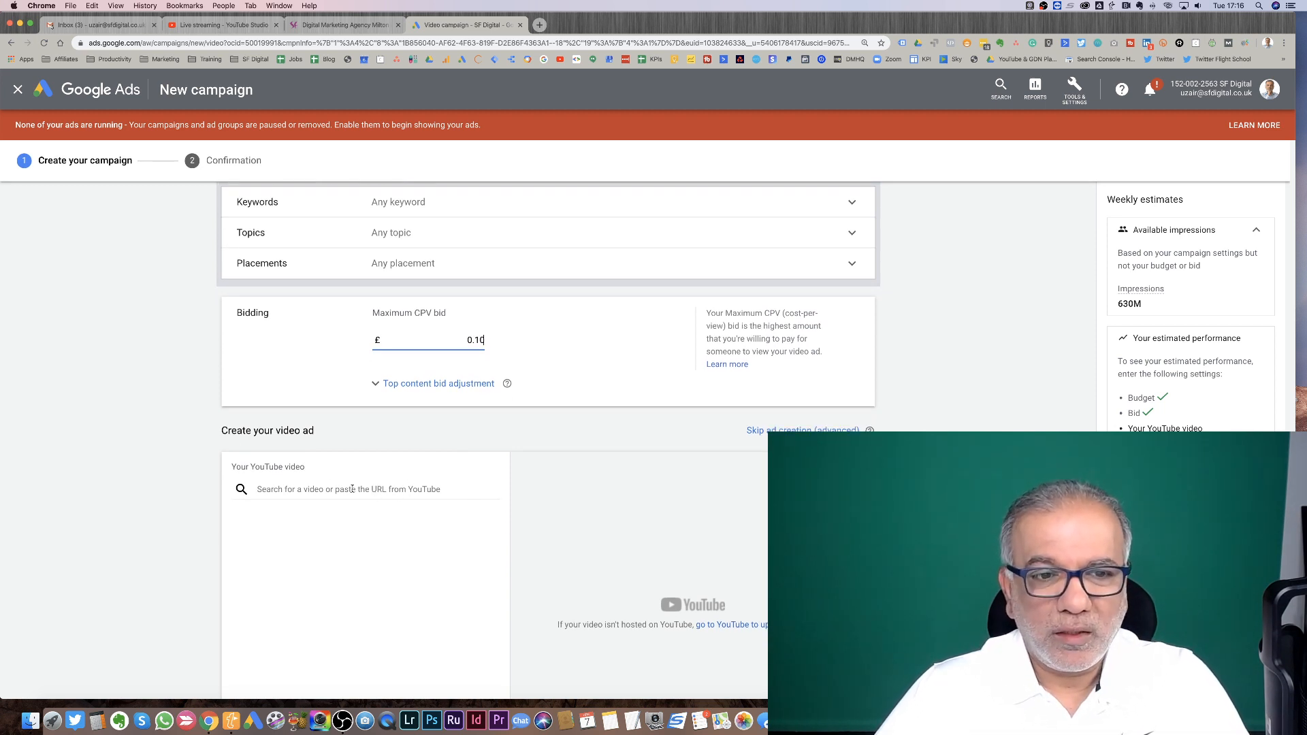
pyautogui.scroll(-2, 316, 476)
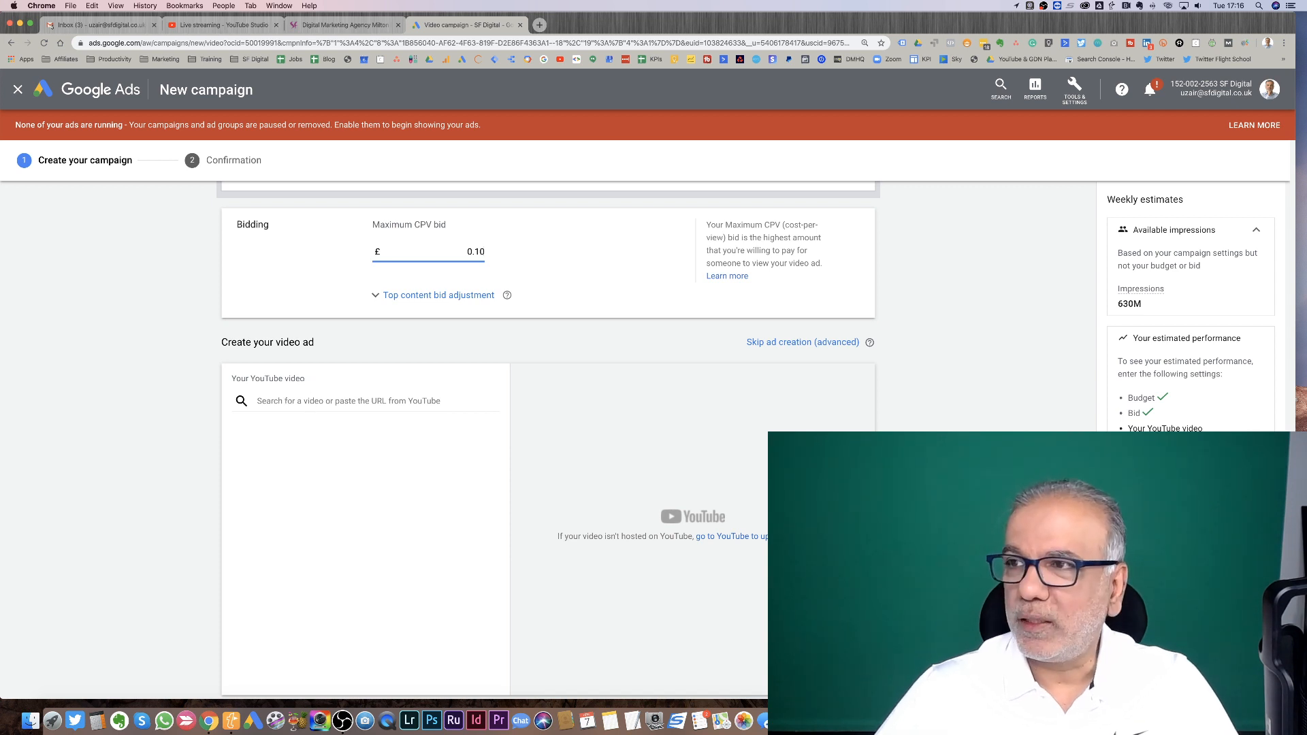
pyautogui.click(362, 402)
pyautogui.write('https://www.youtube.com/user/sfdigitaluk/live')
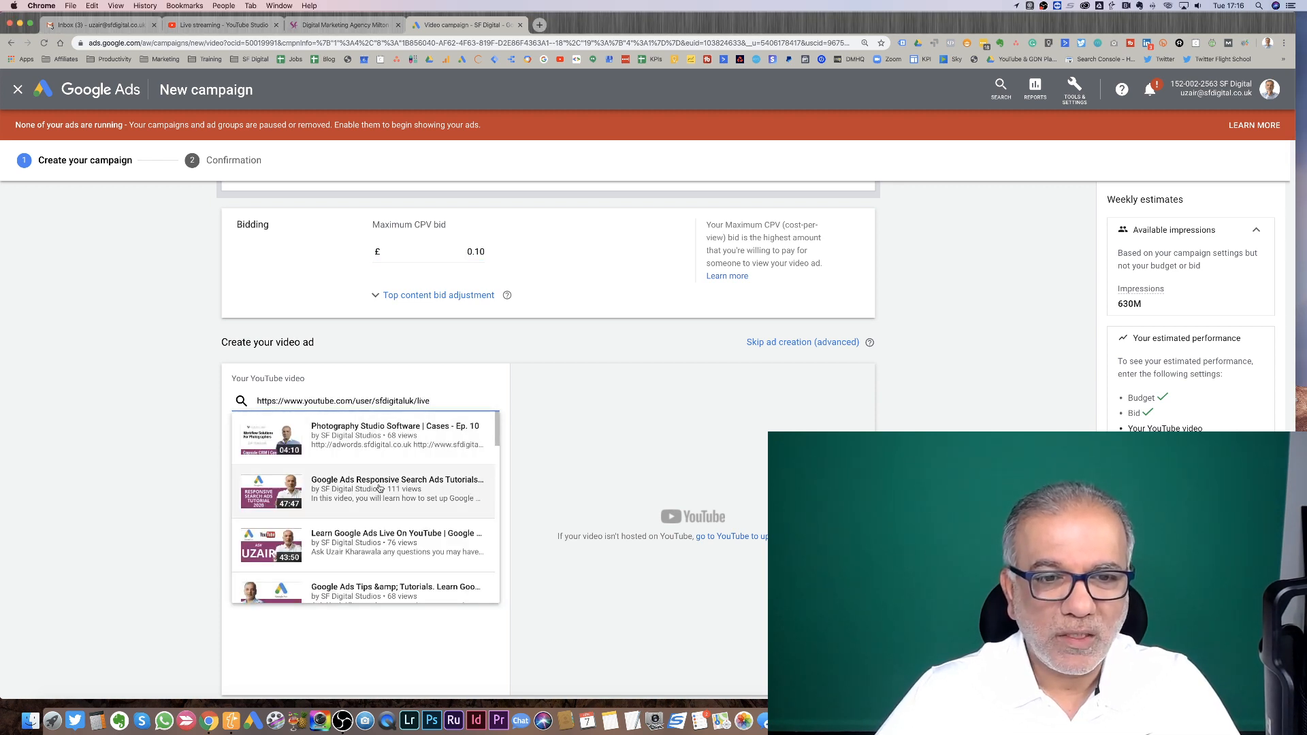
pyautogui.click(364, 486)
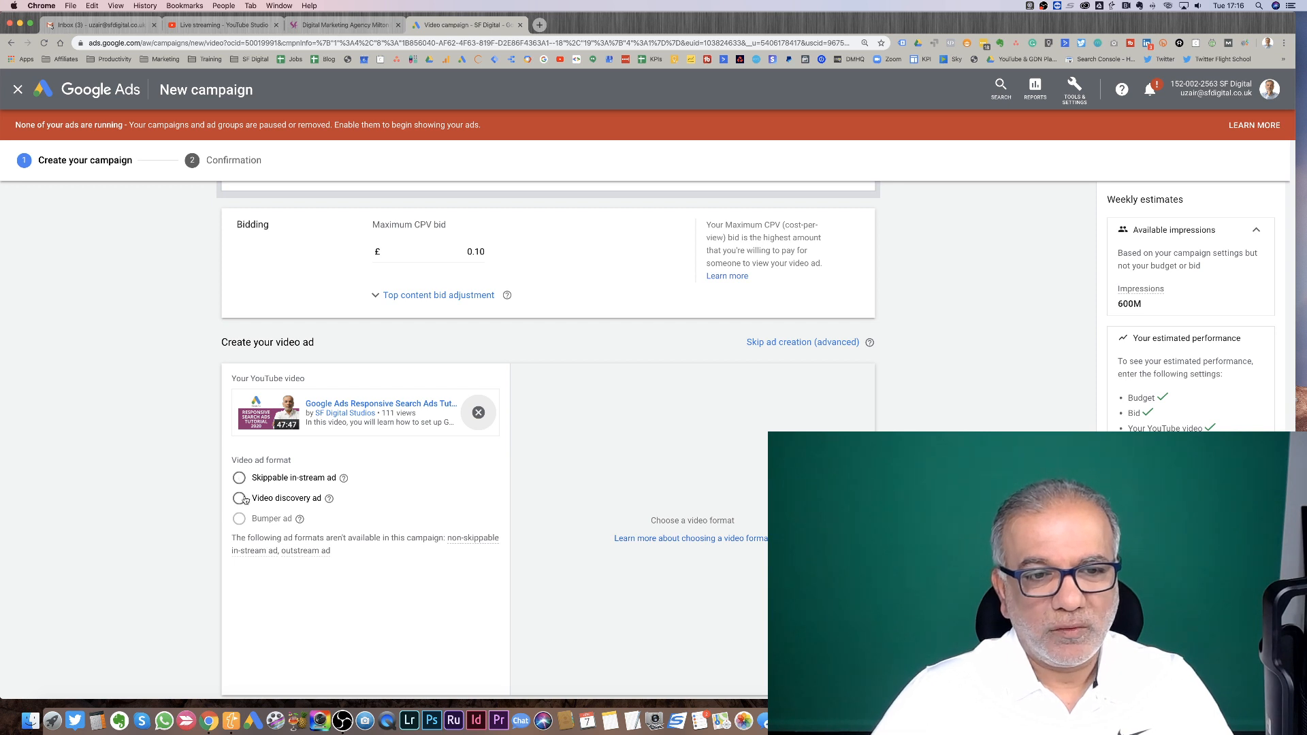
# - Set the video ad format to Skippable in-stream ad and show the ad preview for Desktop
pyautogui.click(291, 490)
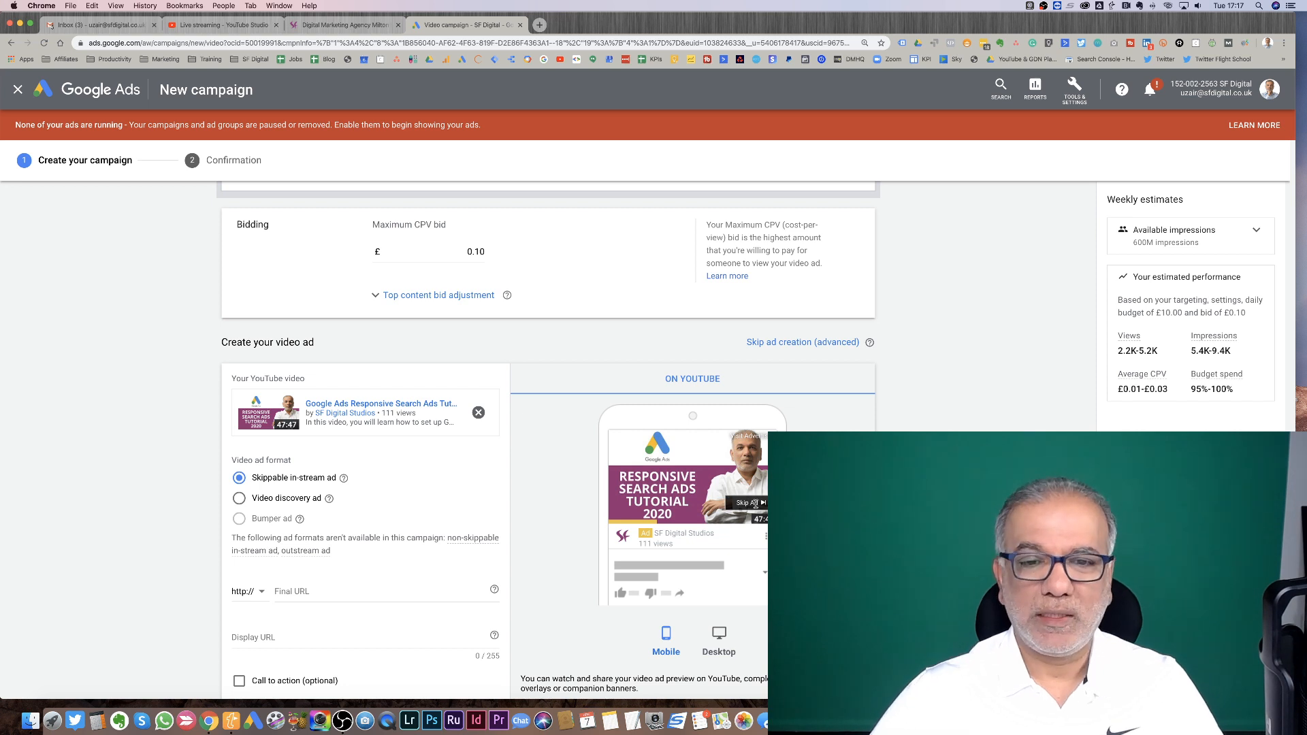
pyautogui.click(719, 637)
pyautogui.scroll(-2, 649, 436)
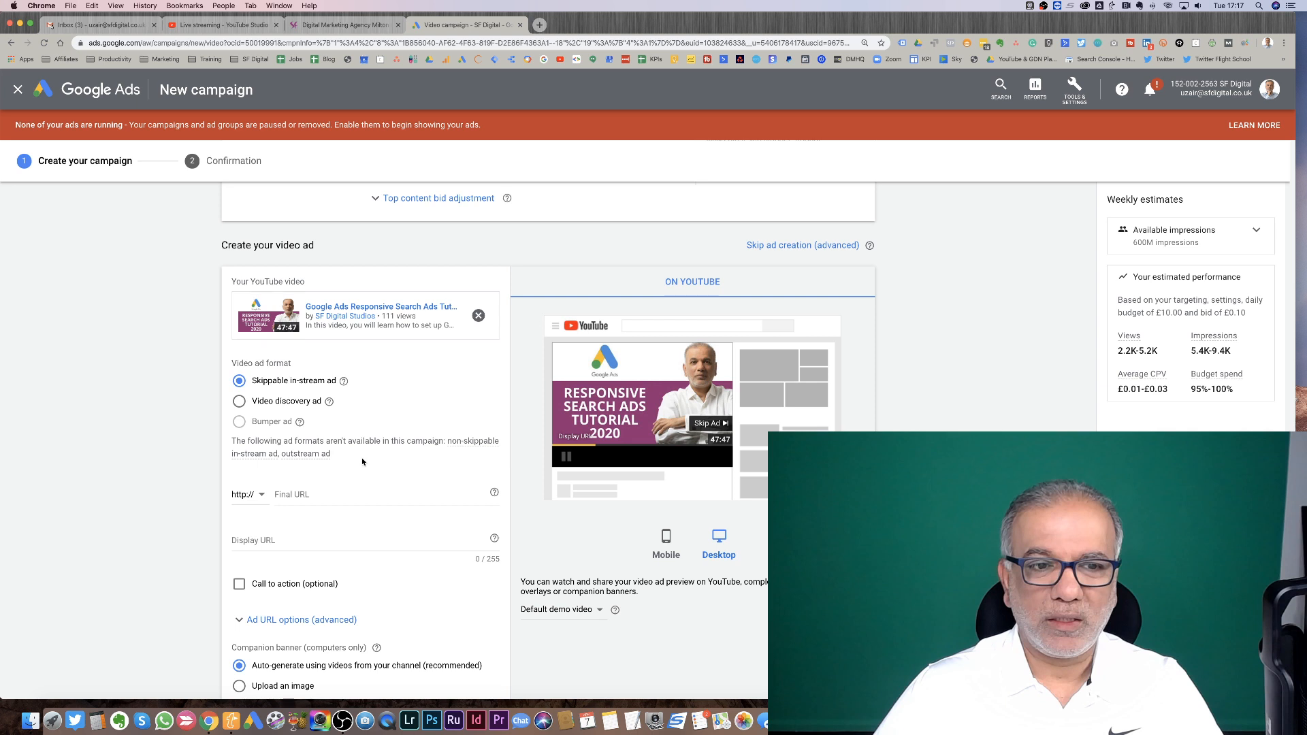
pyautogui.click(289, 494)
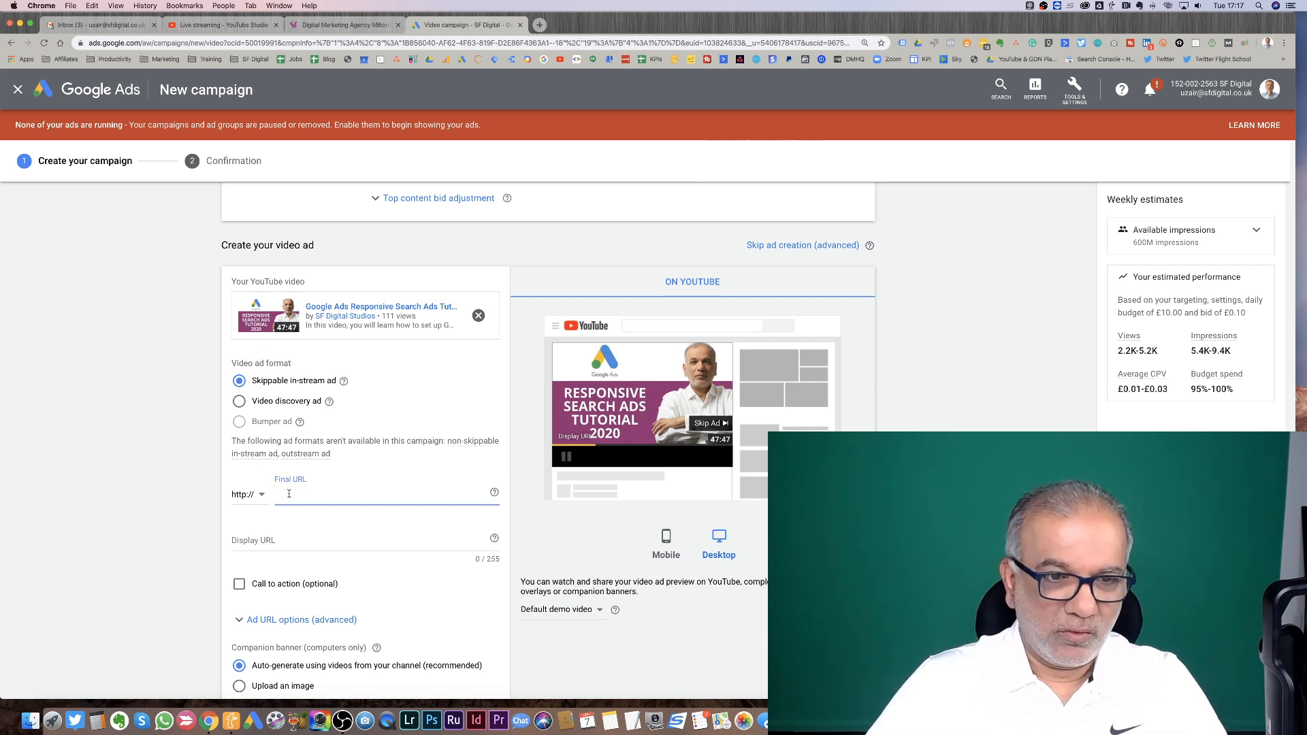
pyautogui.click(261, 497)
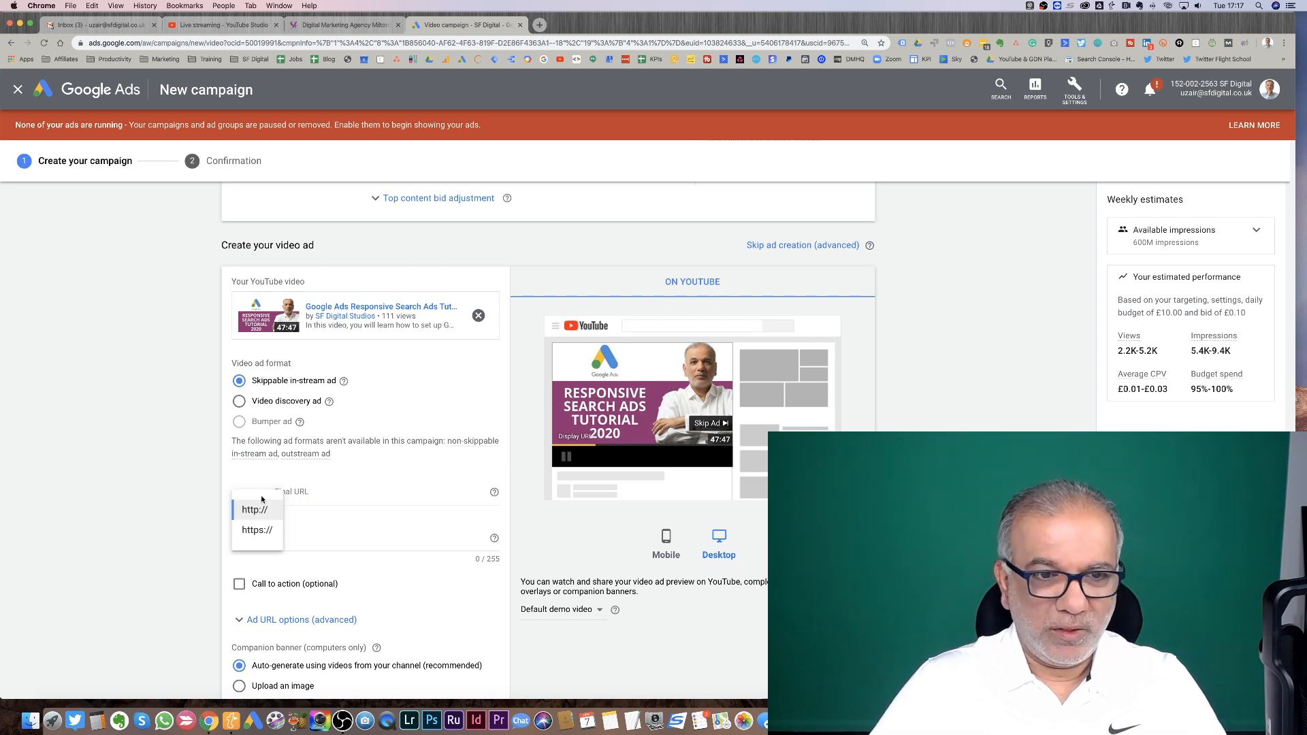
pyautogui.click(258, 529)
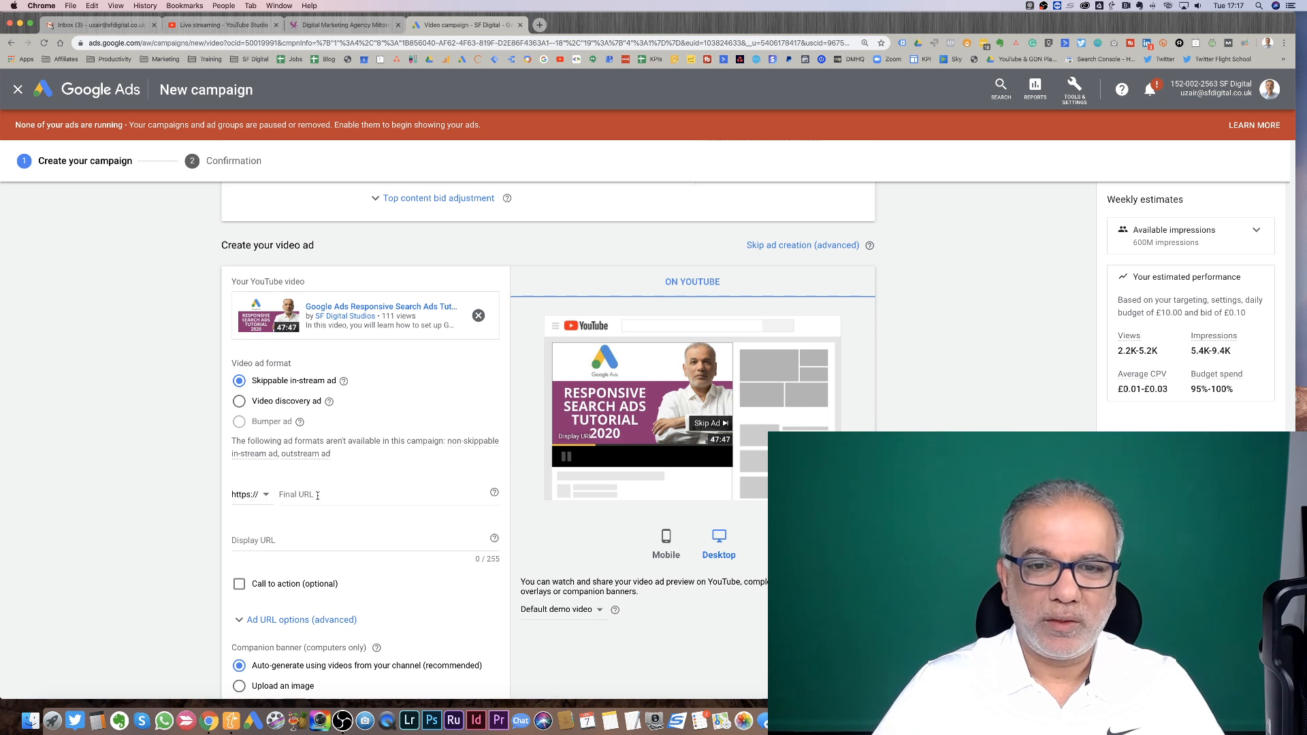
pyautogui.click(317, 495)
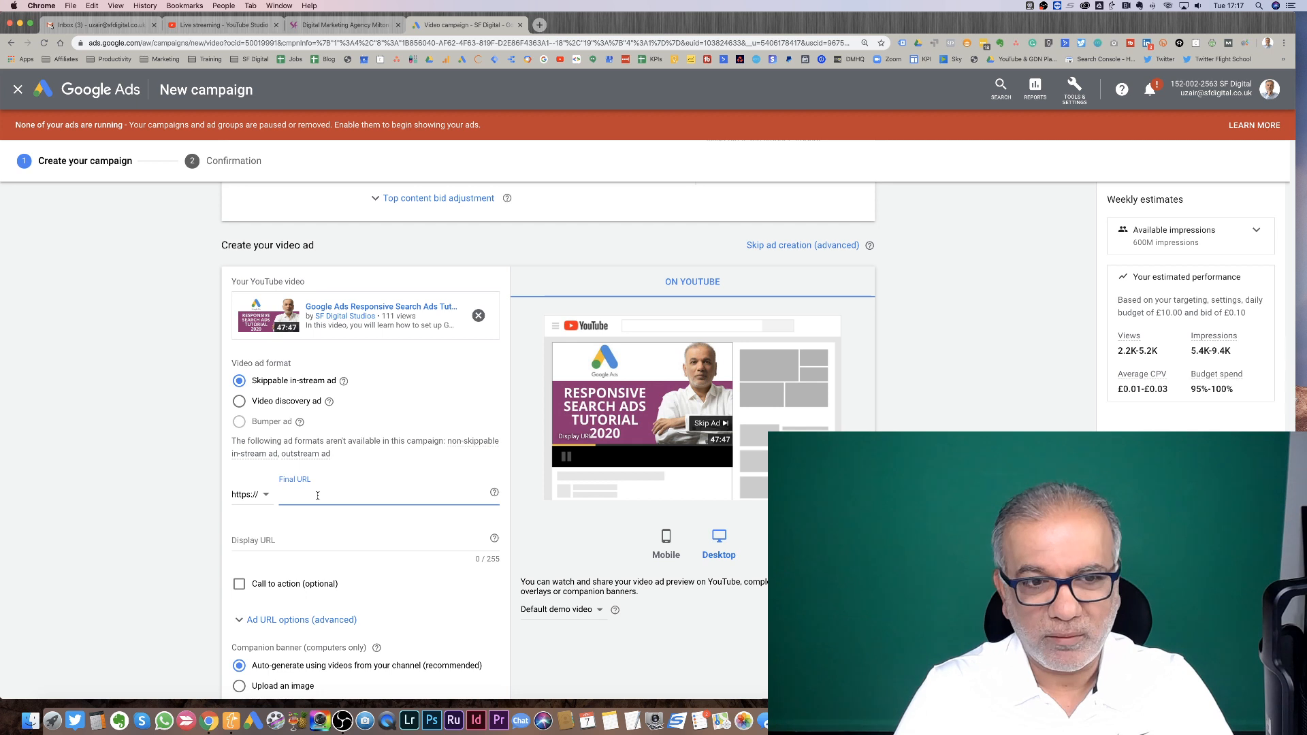
pyautogui.write('www')
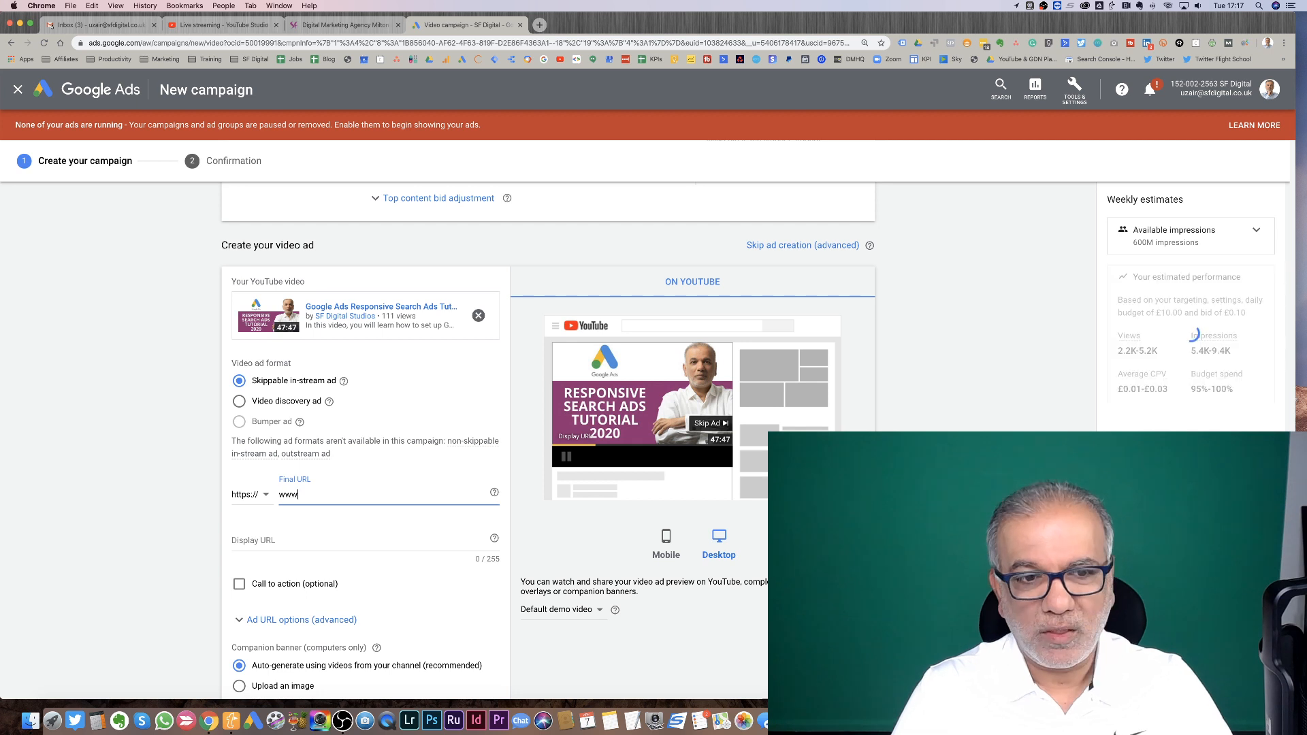
pyautogui.write('.sfdigital.co')
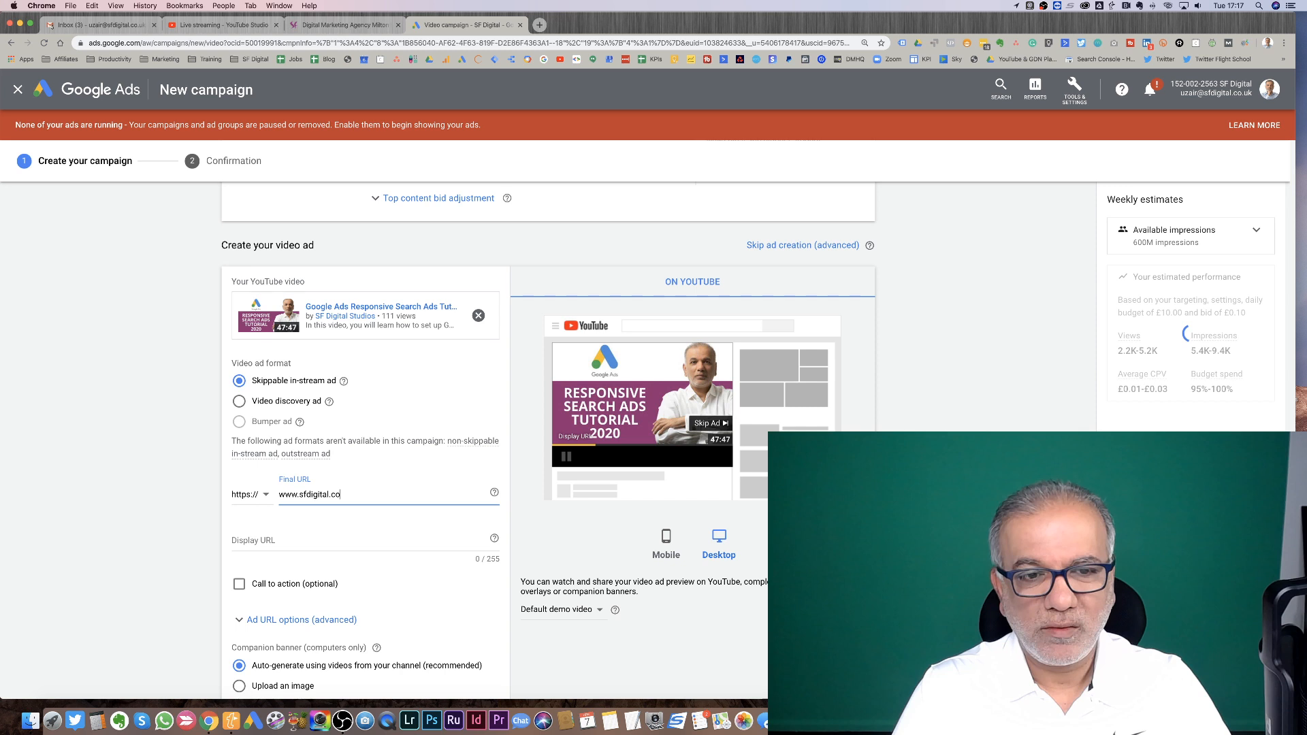
pyautogui.write('.uk/blog')
pyautogui.press('Tab')
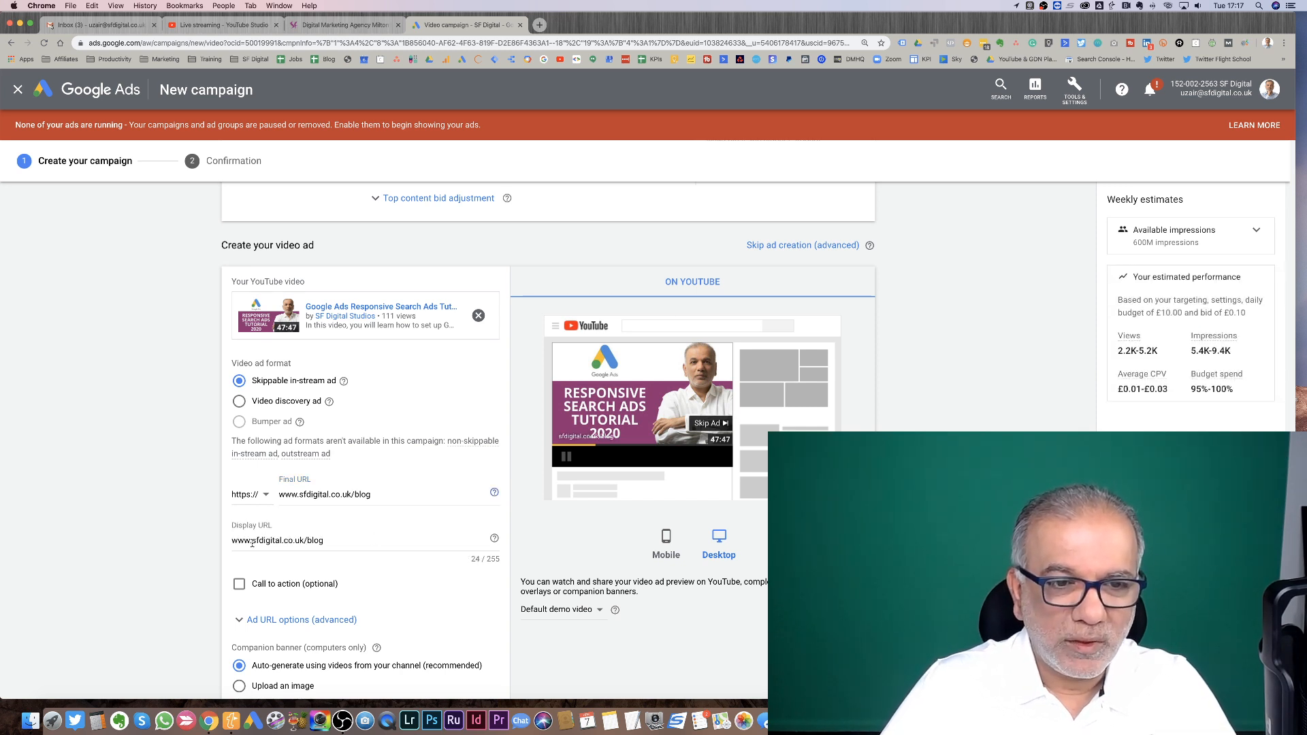
# - Shorten the ad's display URL to sfdigital.co.uk
pyautogui.moveTo(252, 543); pyautogui.dragTo(305, 541)
pyautogui.press('BackSpace')
pyautogui.press('BackSpace')
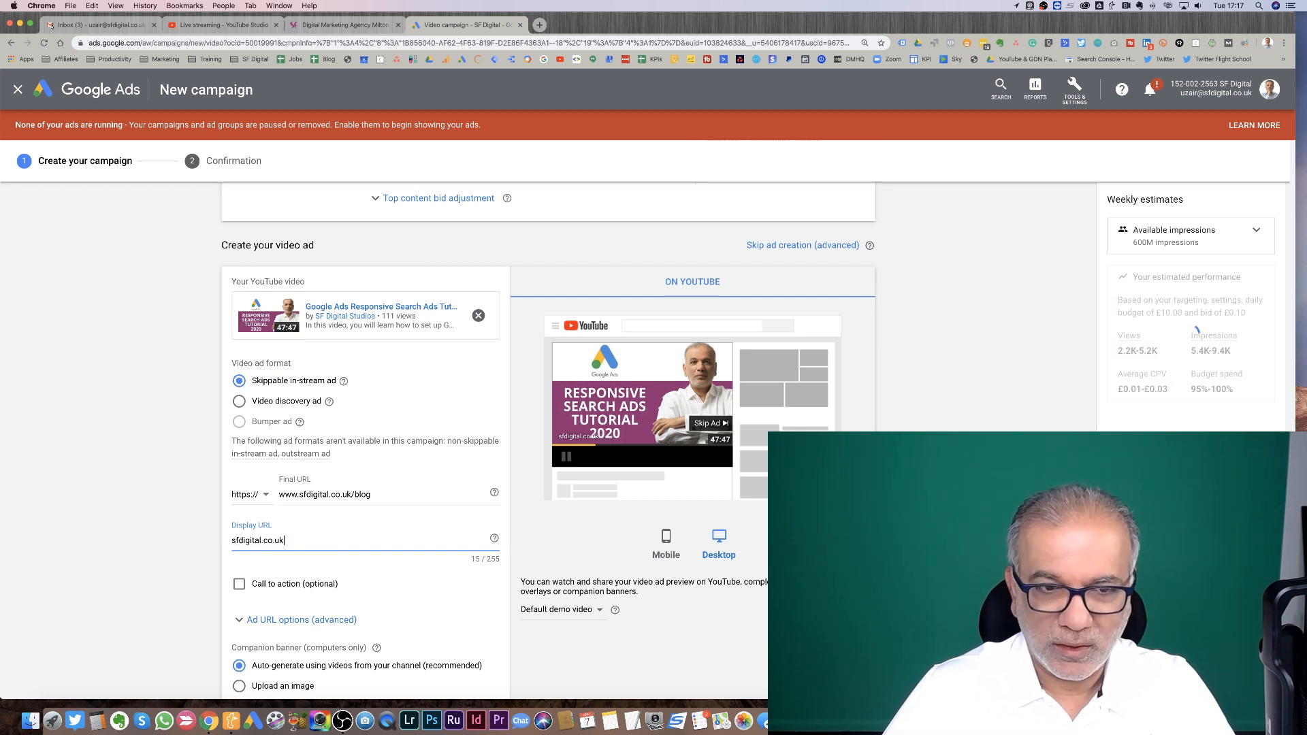
# - Enable the optional call to action for the skippable in-stream ad and start editing its call-to-action text
pyautogui.press('Tab')
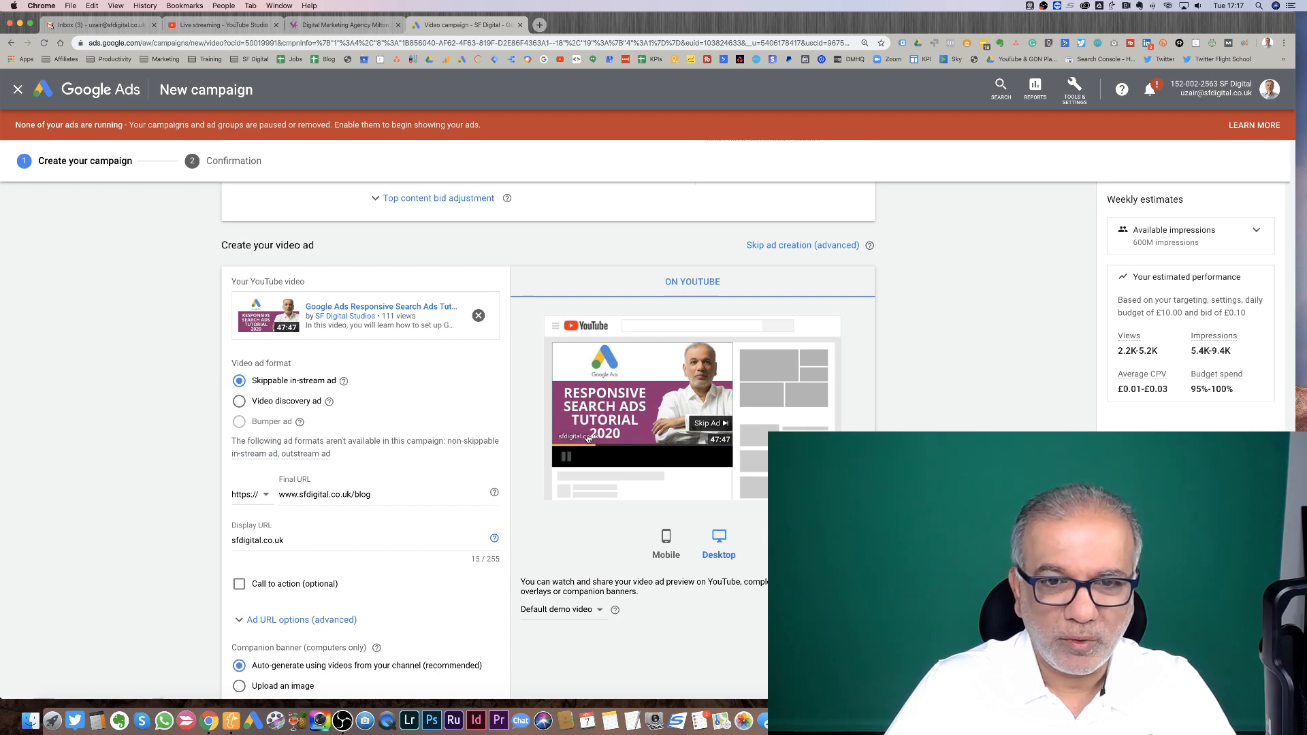
pyautogui.scroll(-3, 386, 504)
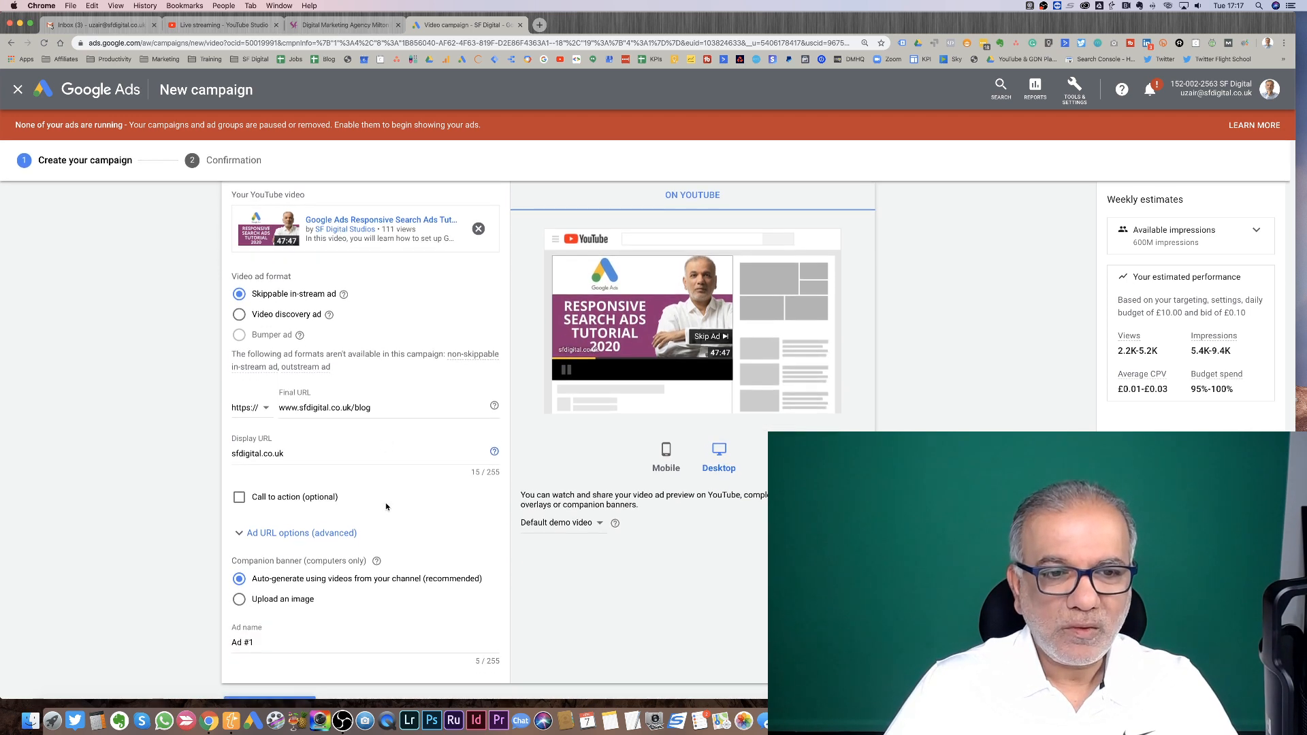
pyautogui.click(239, 498)
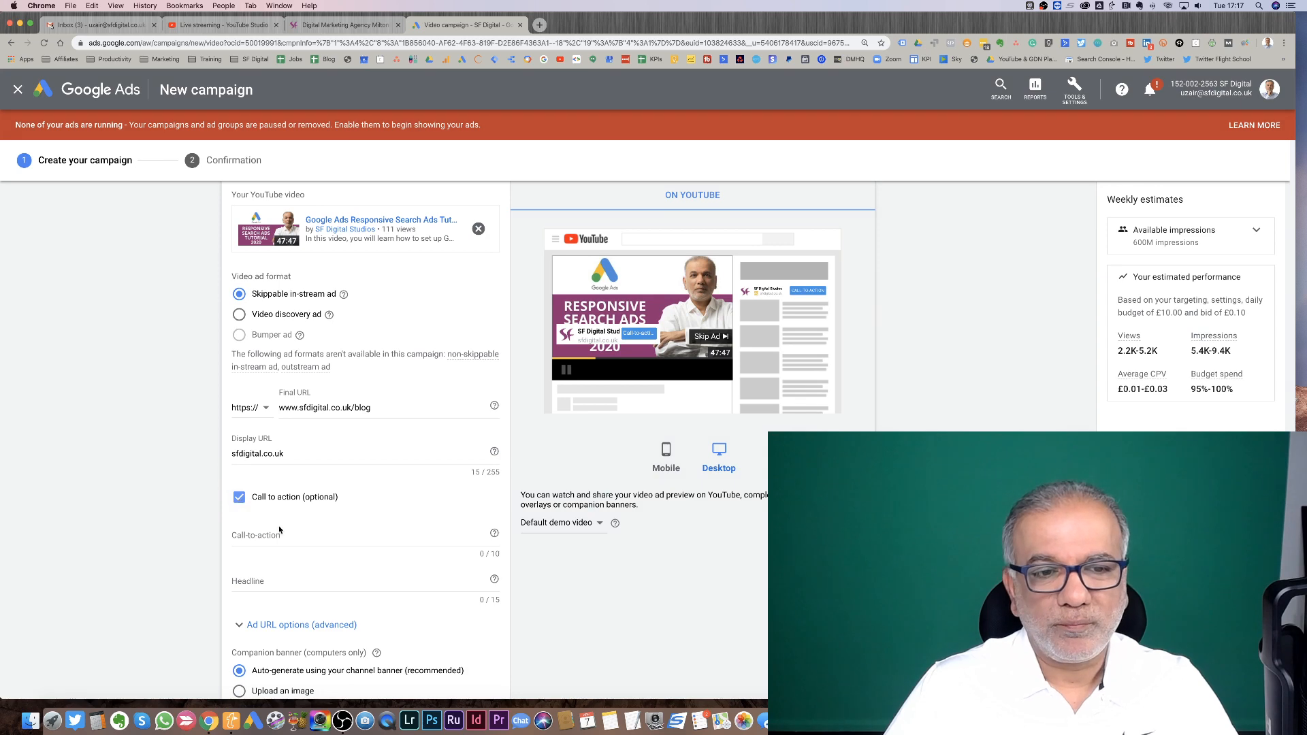
pyautogui.scroll(-3, 296, 538)
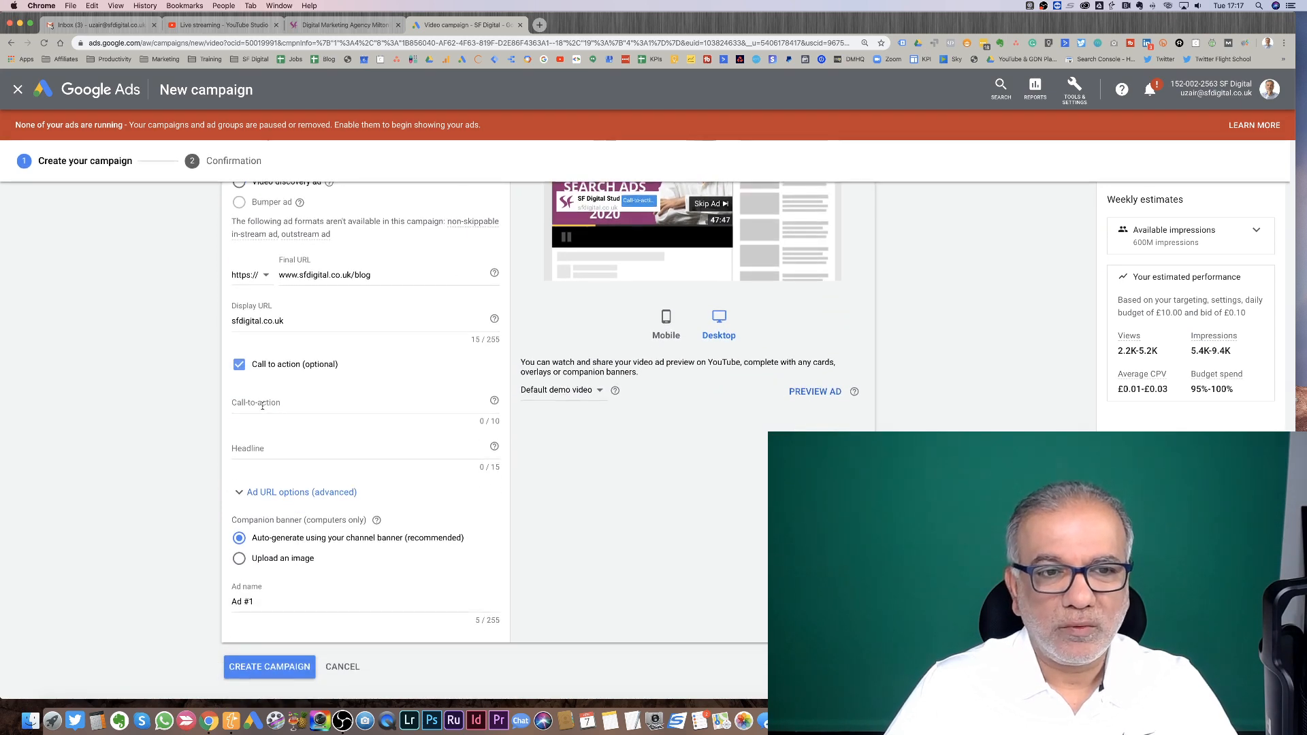
pyautogui.scroll(1, 269, 409)
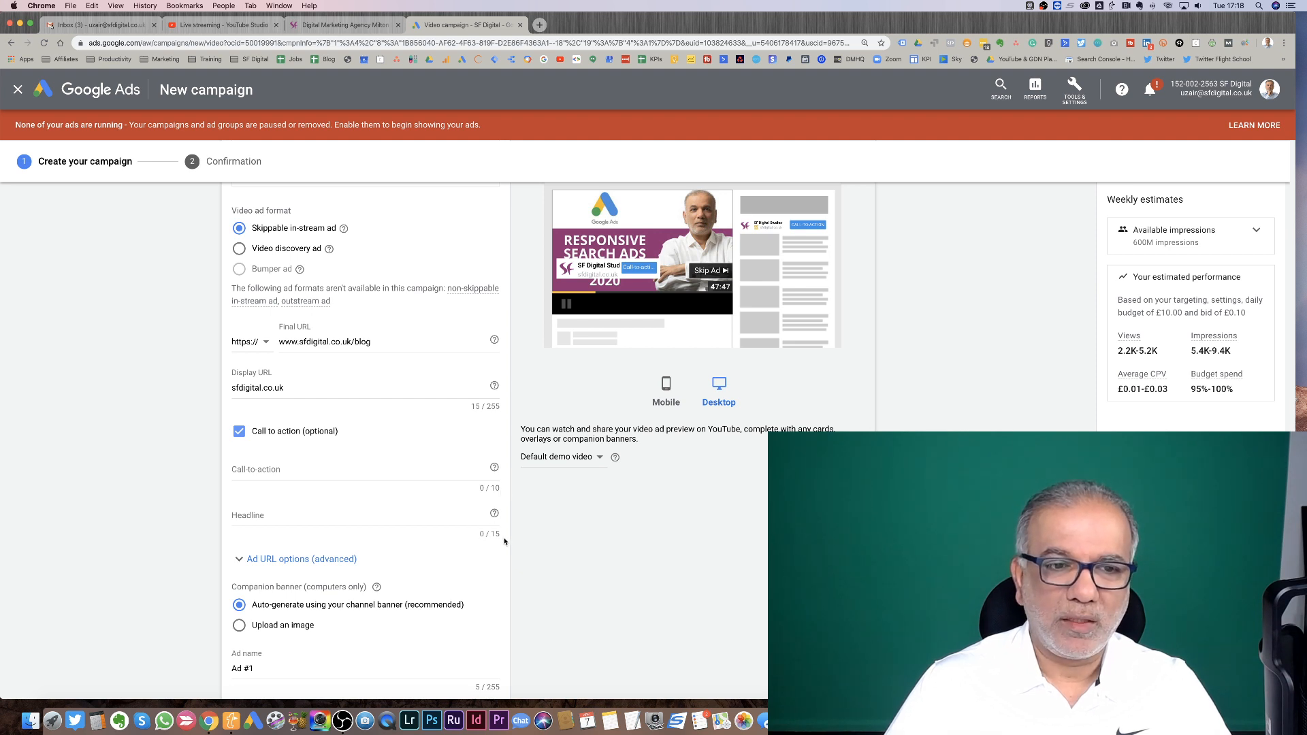
pyautogui.click(281, 467)
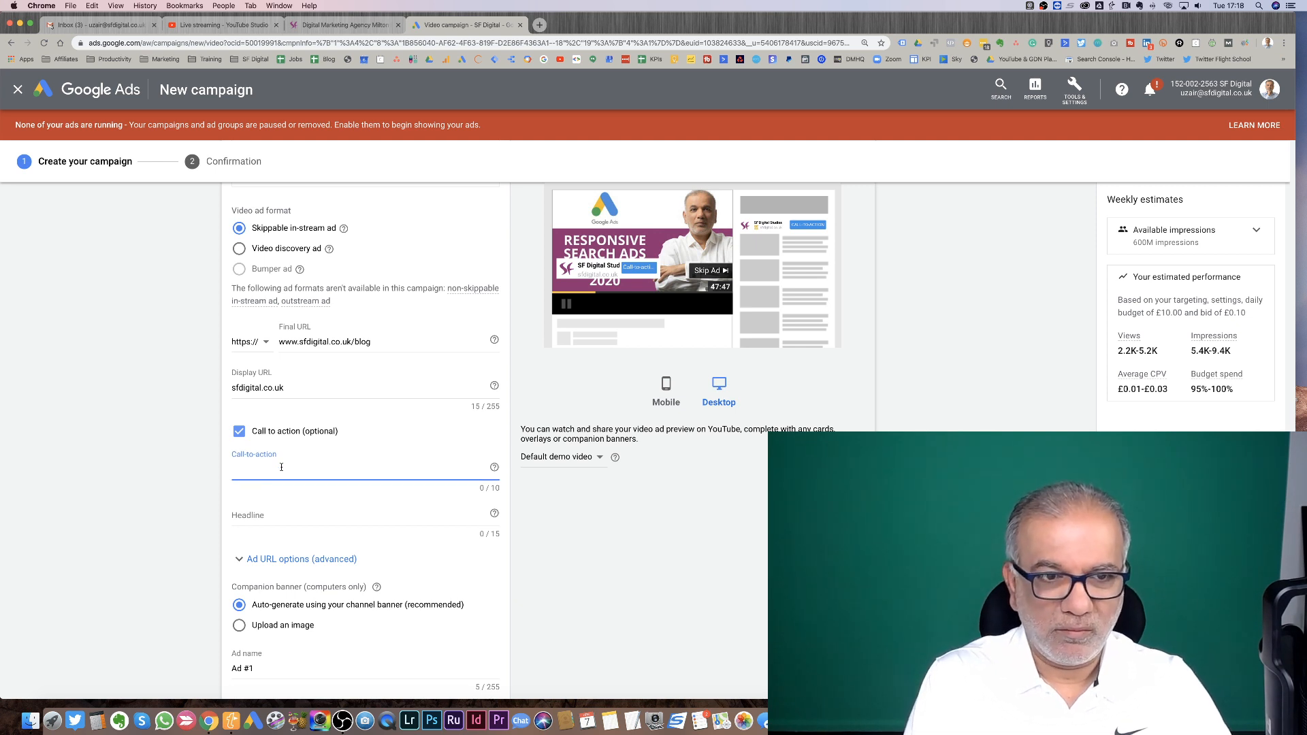
pyautogui.write('Watch Vid')
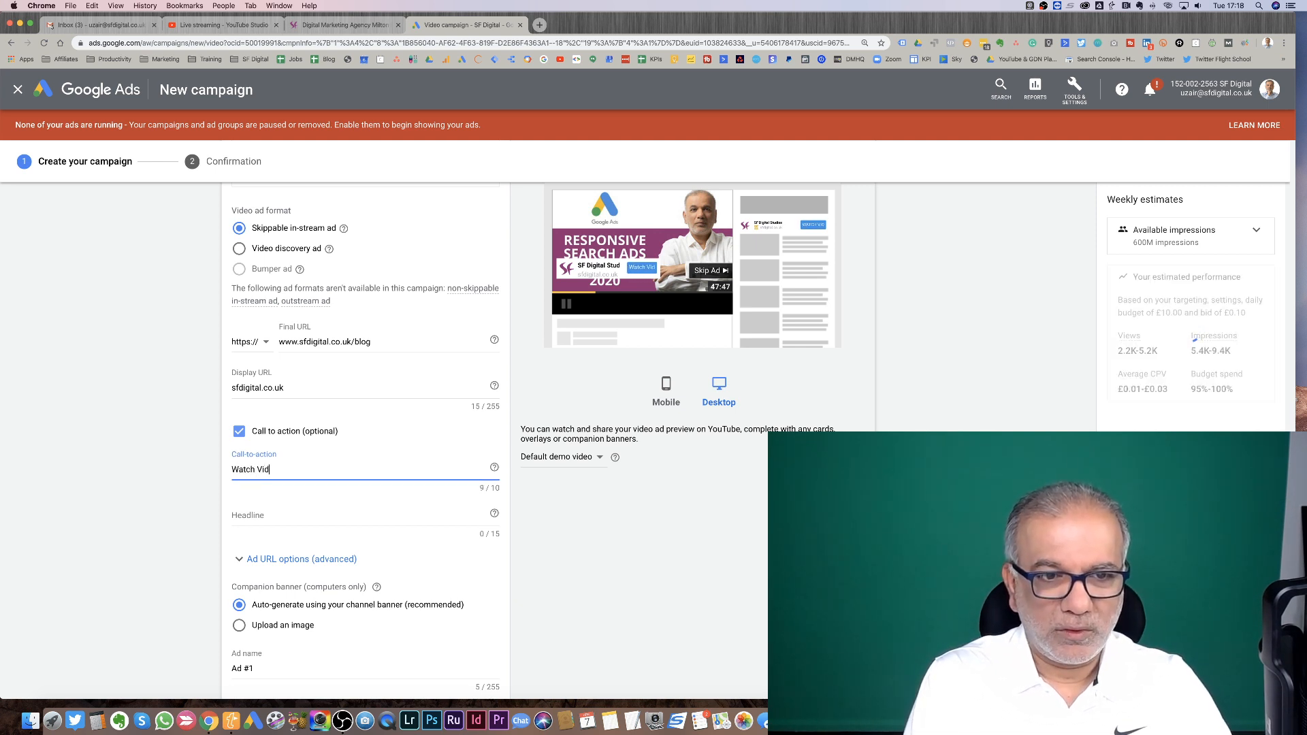
pyautogui.write('eo')
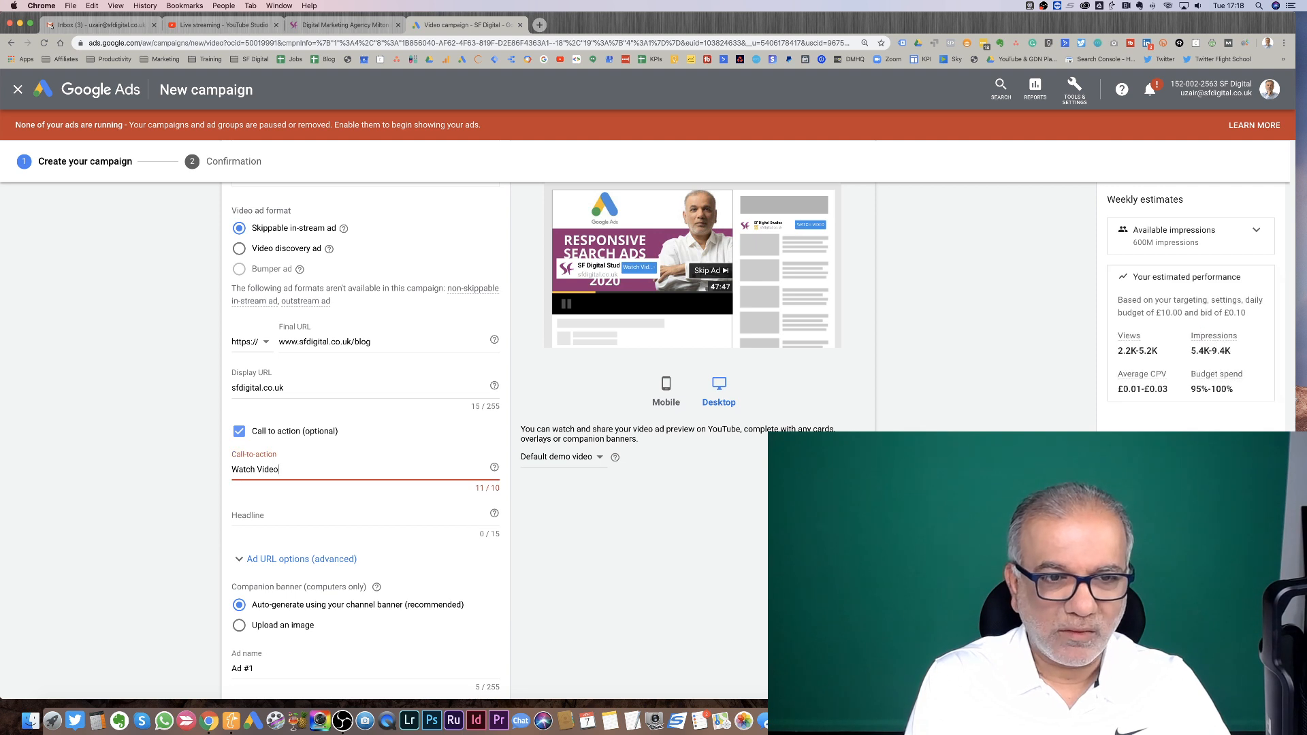
pyautogui.press('BackSpace')
pyautogui.press('BackSpace')
pyautogui.press('BackSpace')
pyautogui.press('BackSpace')
pyautogui.press('BackSpace')
pyautogui.press('BackSpace')
pyautogui.press('BackSpace')
pyautogui.press('BackSpace')
pyautogui.press('BackSpace')
pyautogui.press('BackSpace')
pyautogui.press('BackSpace')
# - Set the call-to-action text to Learn More and the ad headline to Google Ads RSA
pyautogui.write('L')
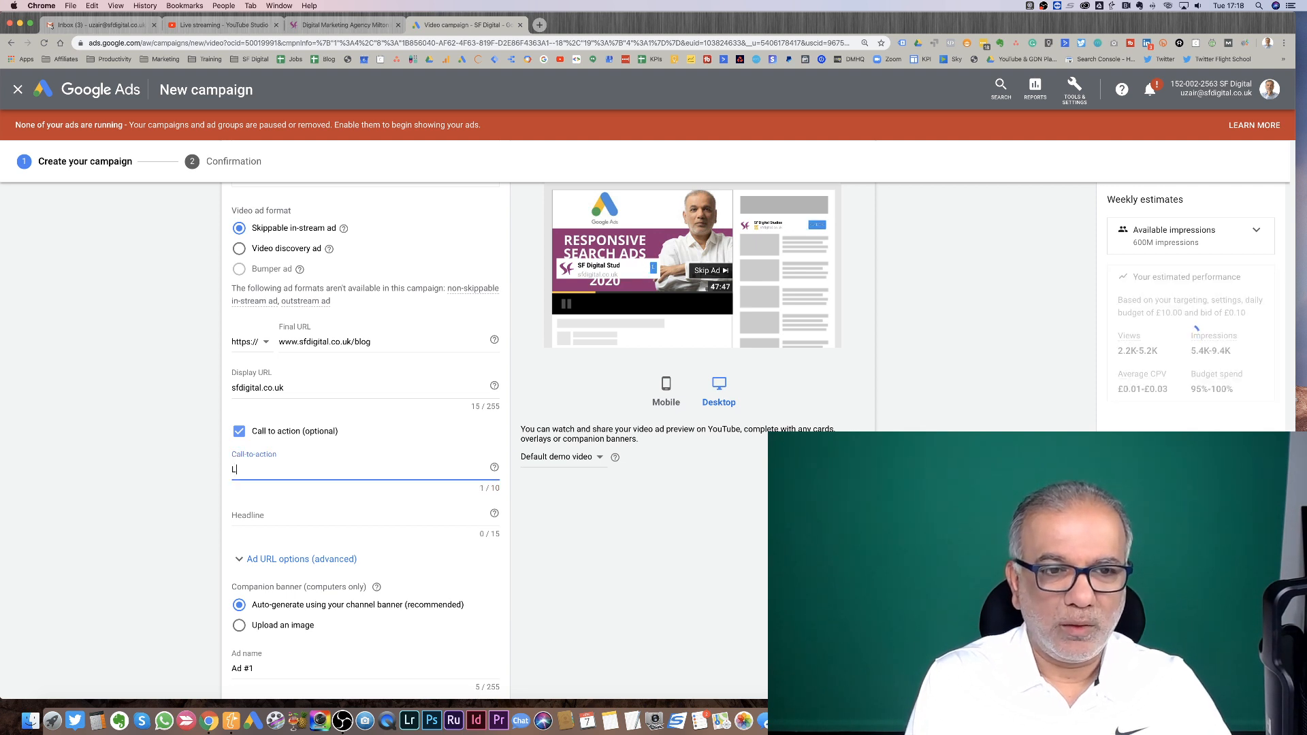
pyautogui.write('earn More')
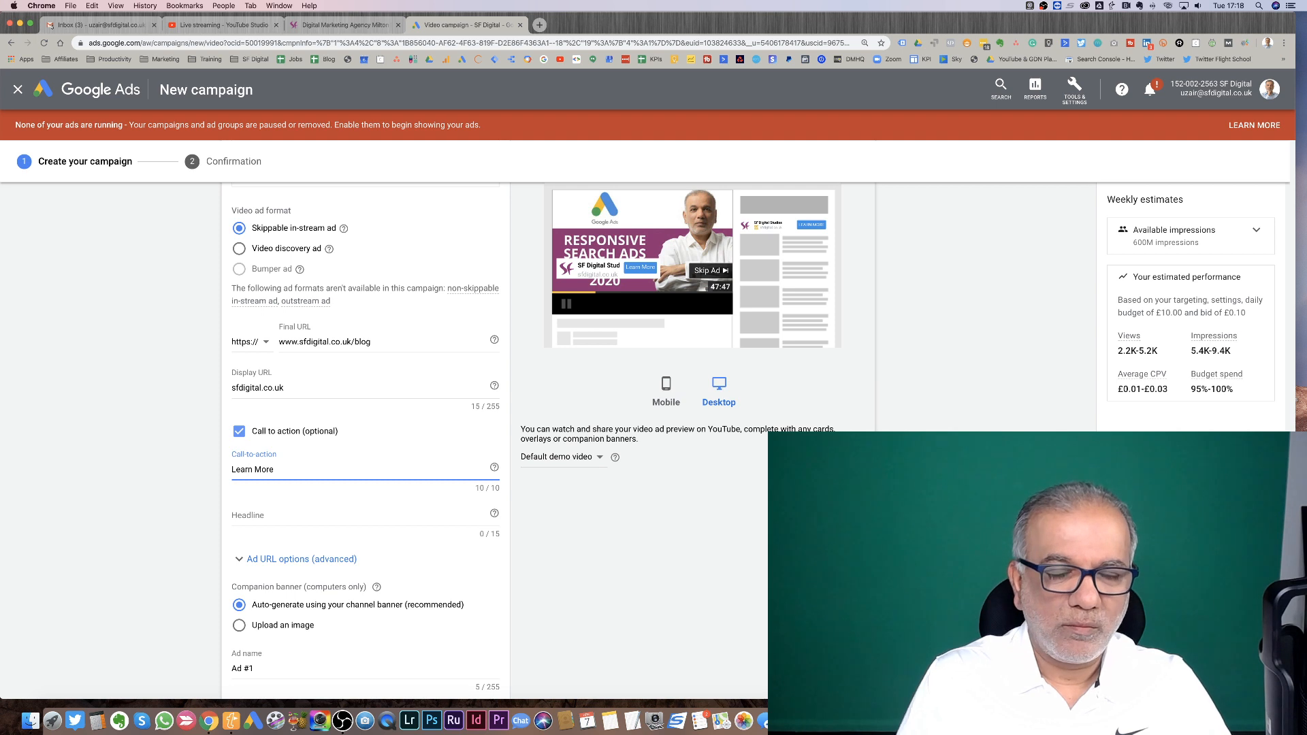
pyautogui.click(264, 517)
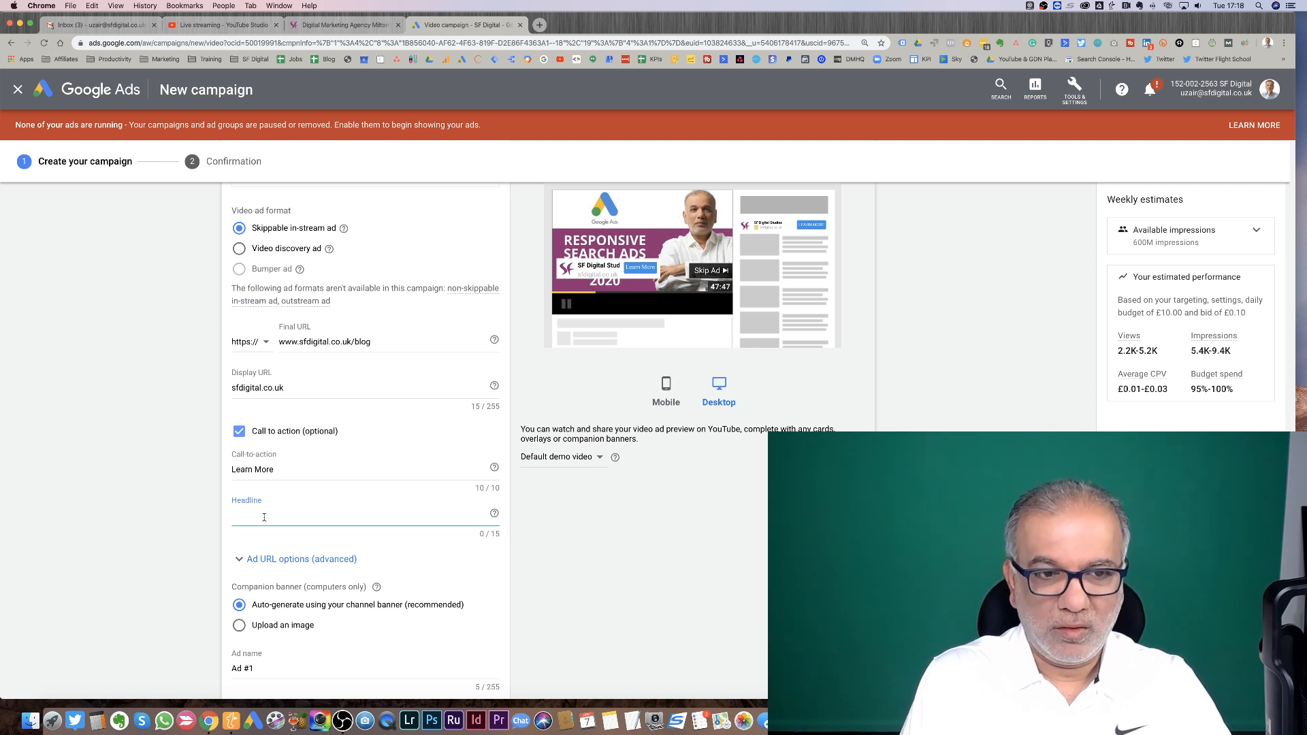
pyautogui.write('Google Ads ')
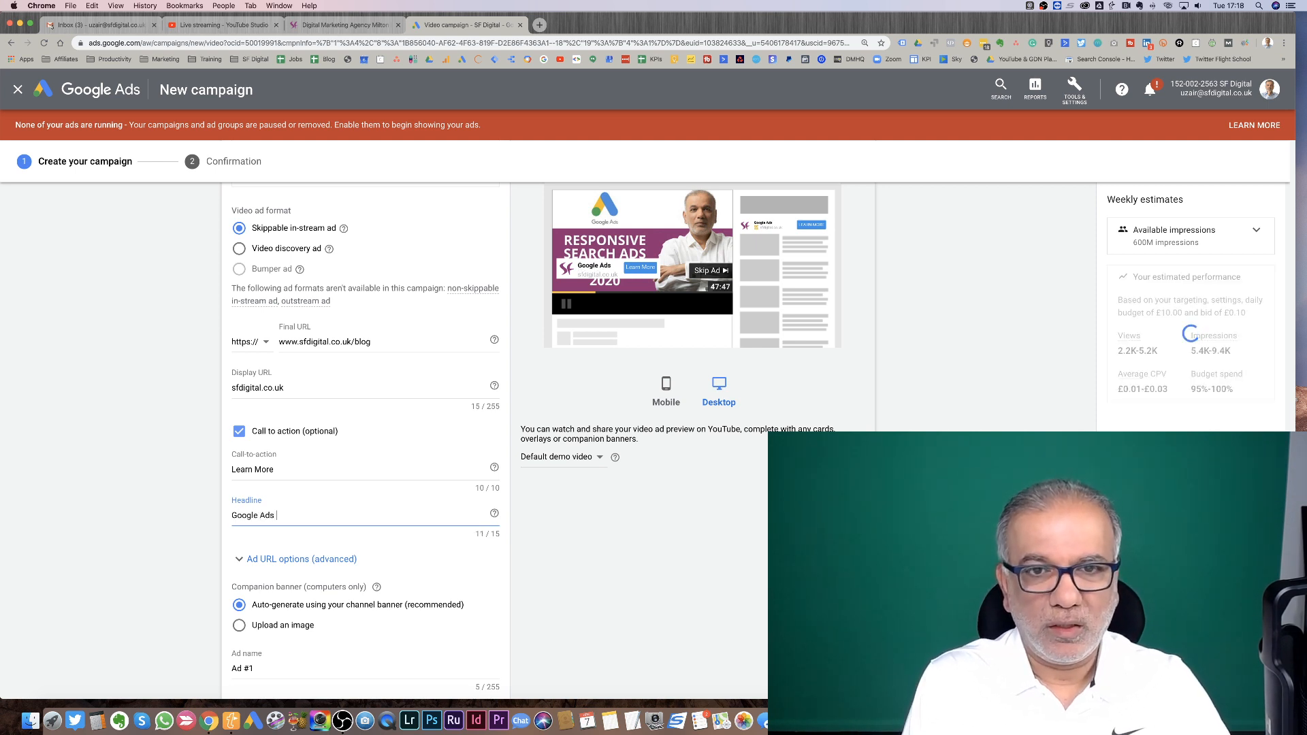
pyautogui.write('RSA')
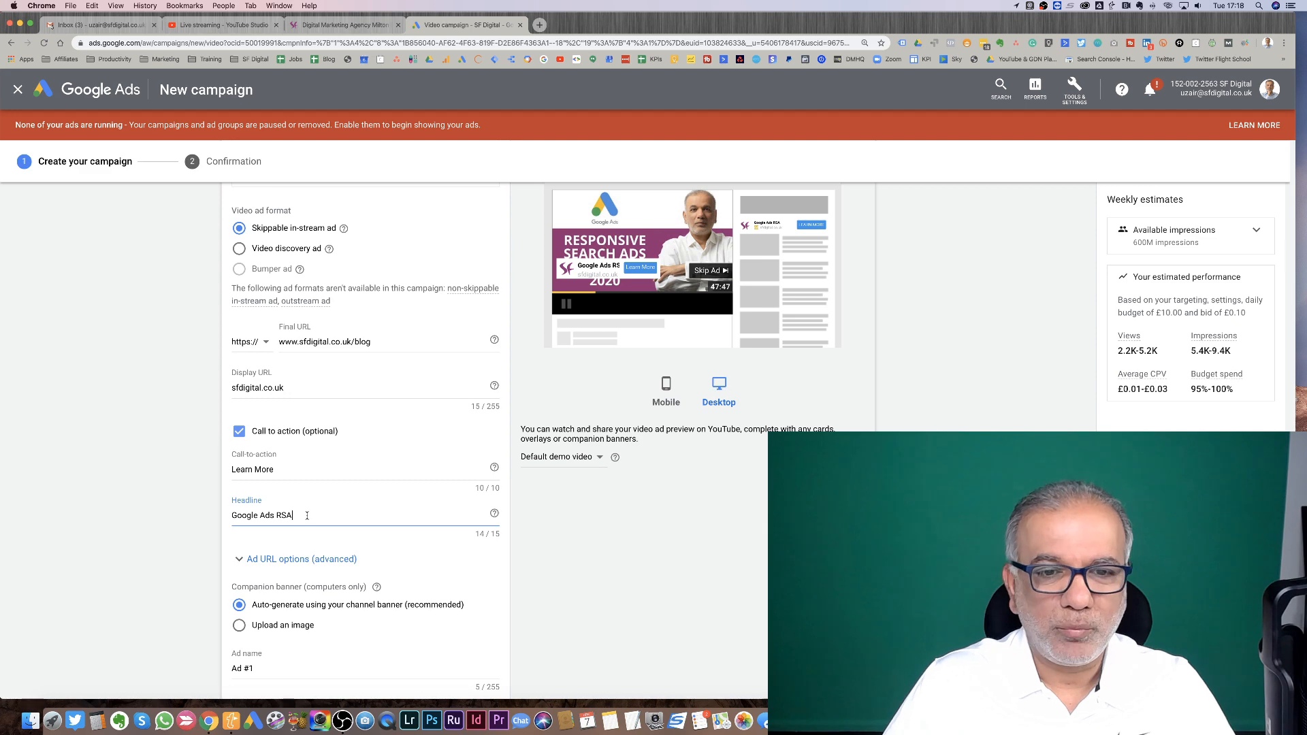
# - Compare the ad preview on Mobile and Desktop, checking the call to action and the companion banner area
pyautogui.scroll(2, 313, 523)
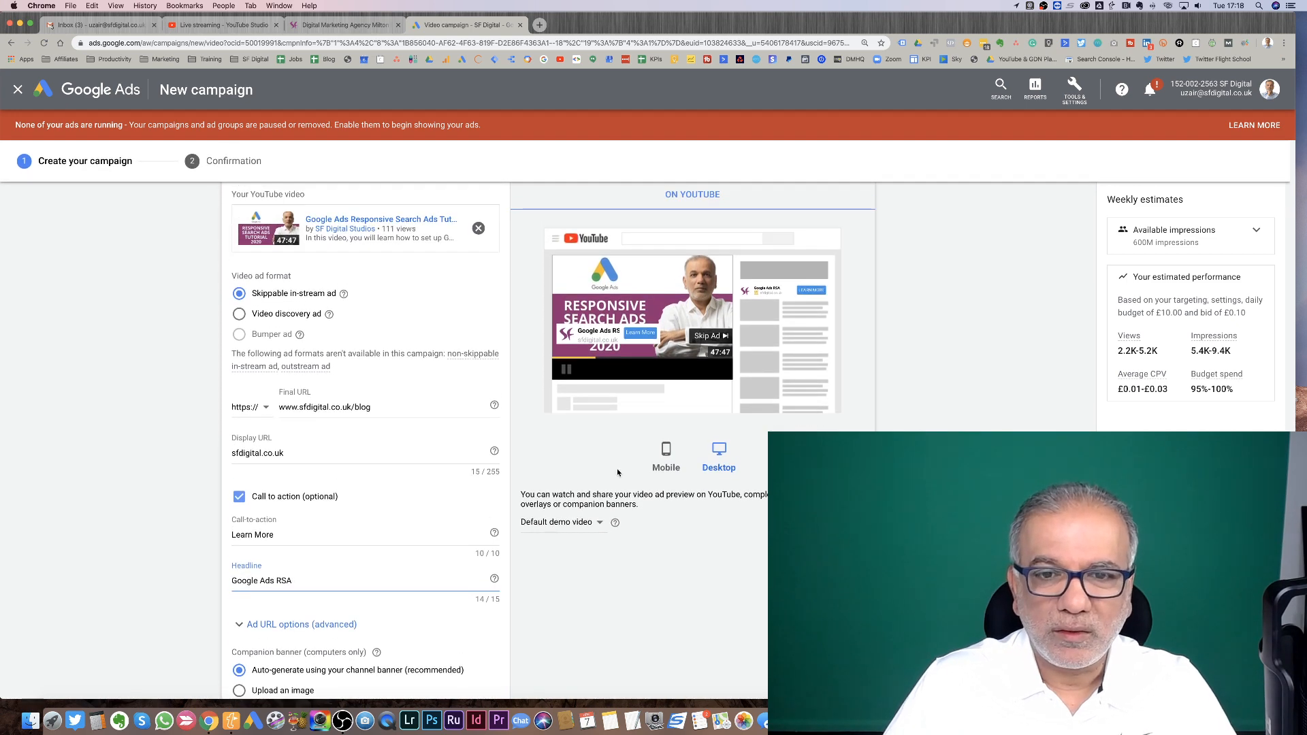
pyautogui.click(666, 450)
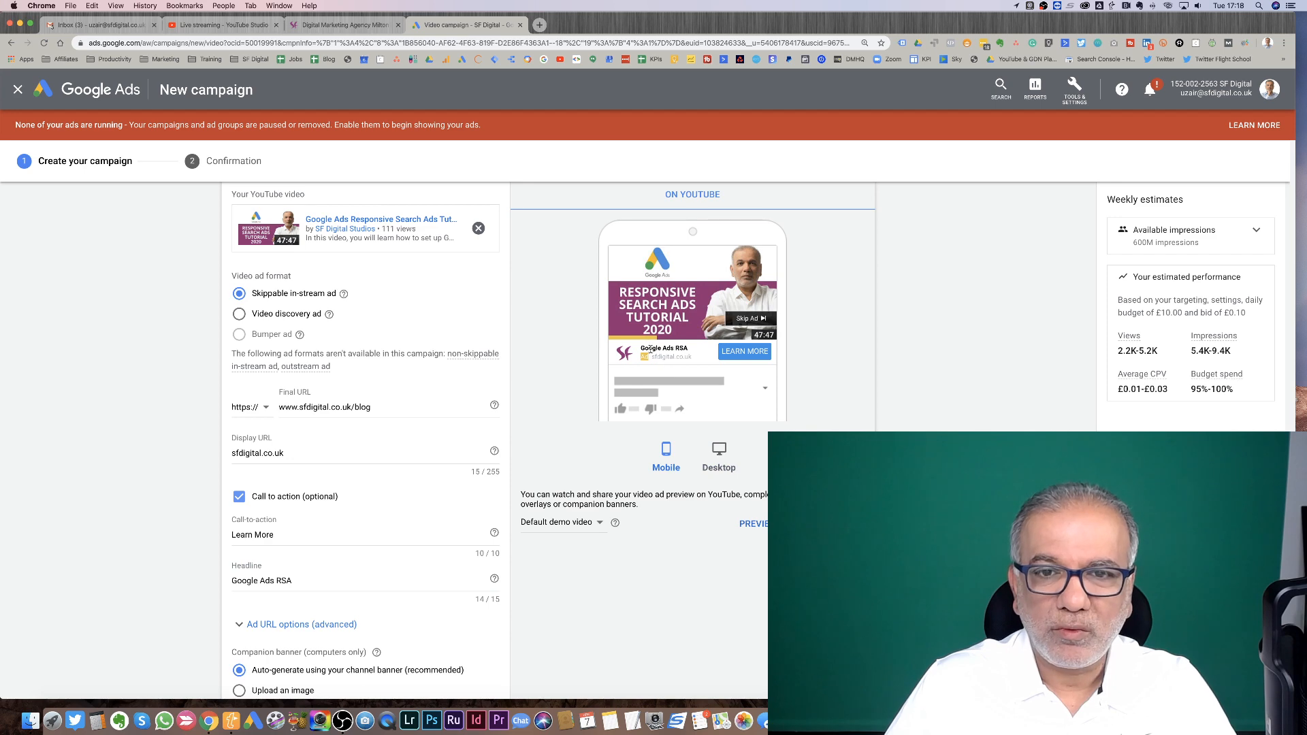
pyautogui.scroll(-3, 524, 382)
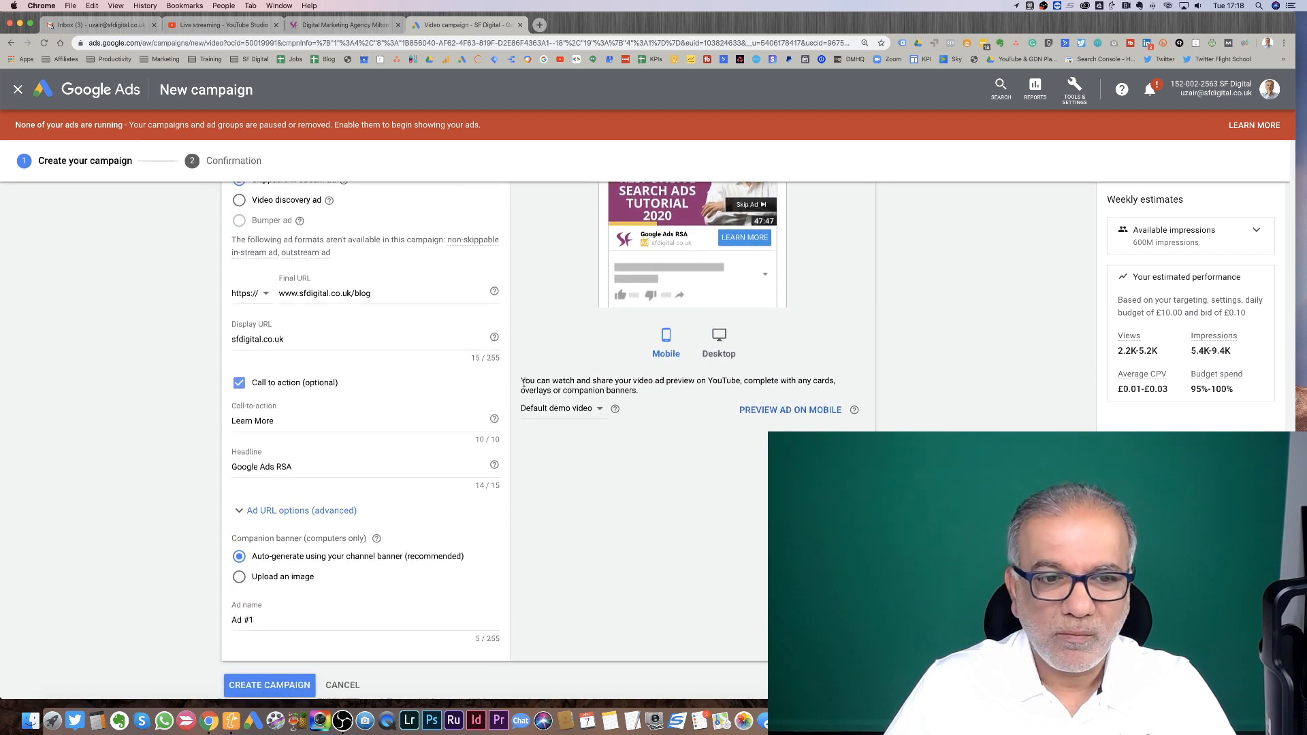
pyautogui.scroll(-1, 524, 382)
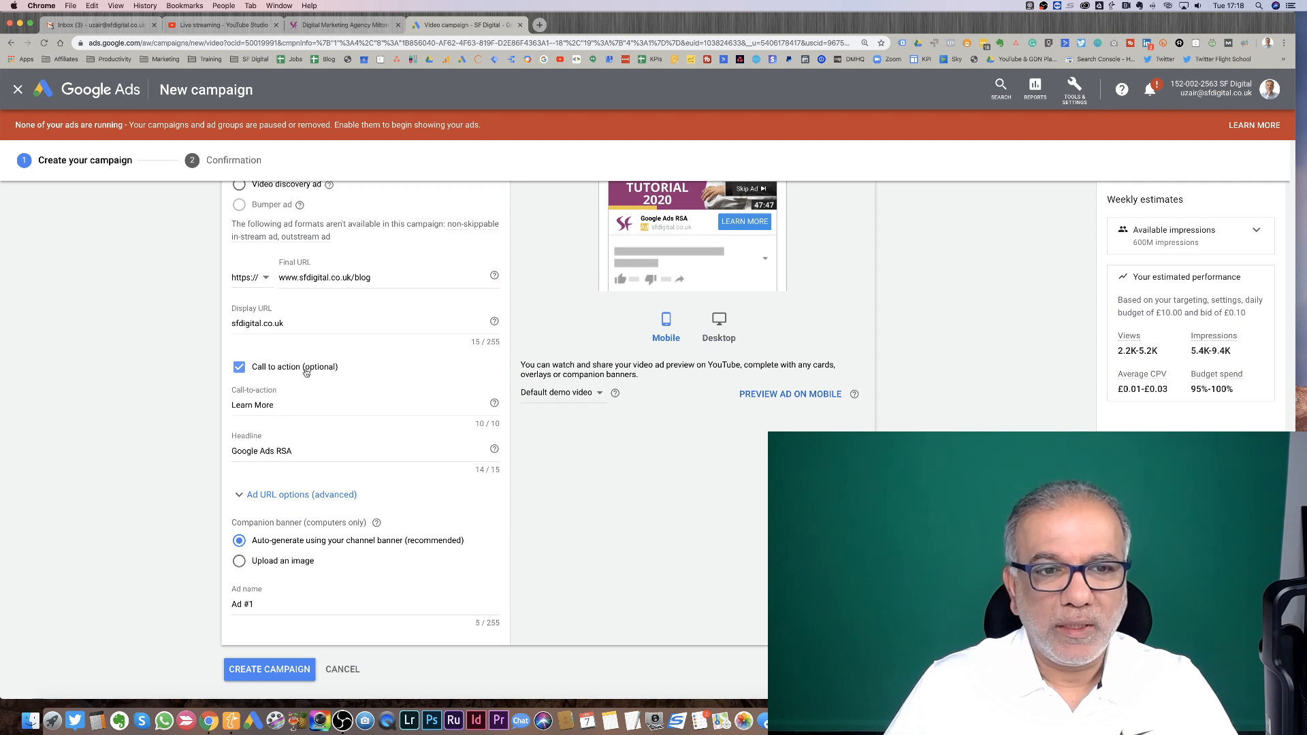
pyautogui.scroll(2, 673, 295)
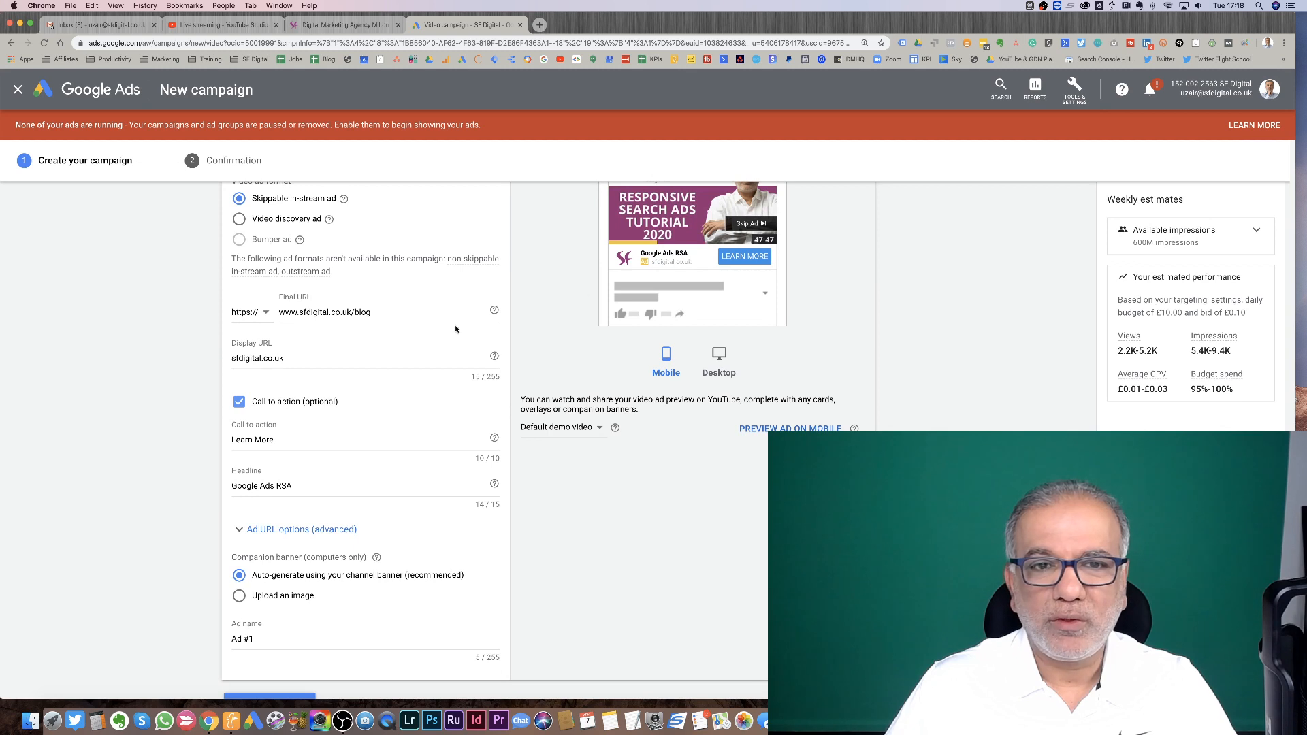
pyautogui.click(715, 366)
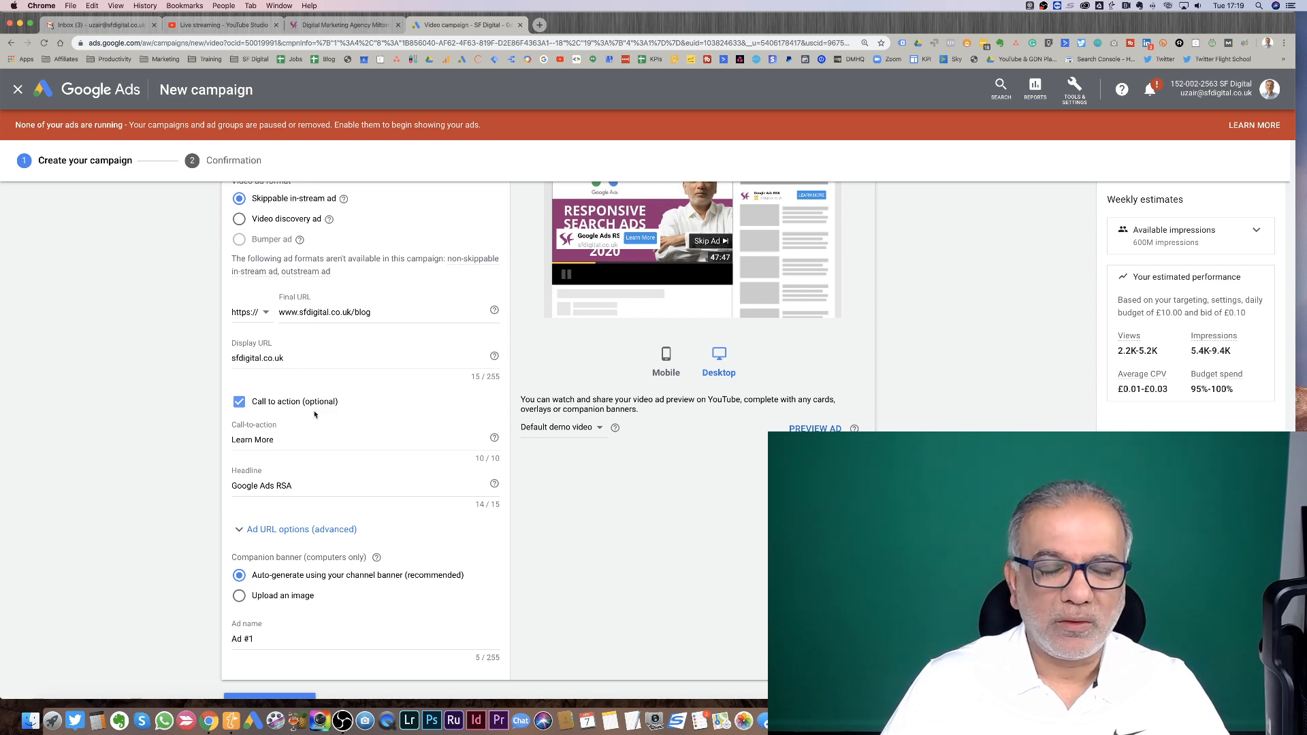
pyautogui.scroll(-1, 315, 414)
pyautogui.scroll(-2, 315, 414)
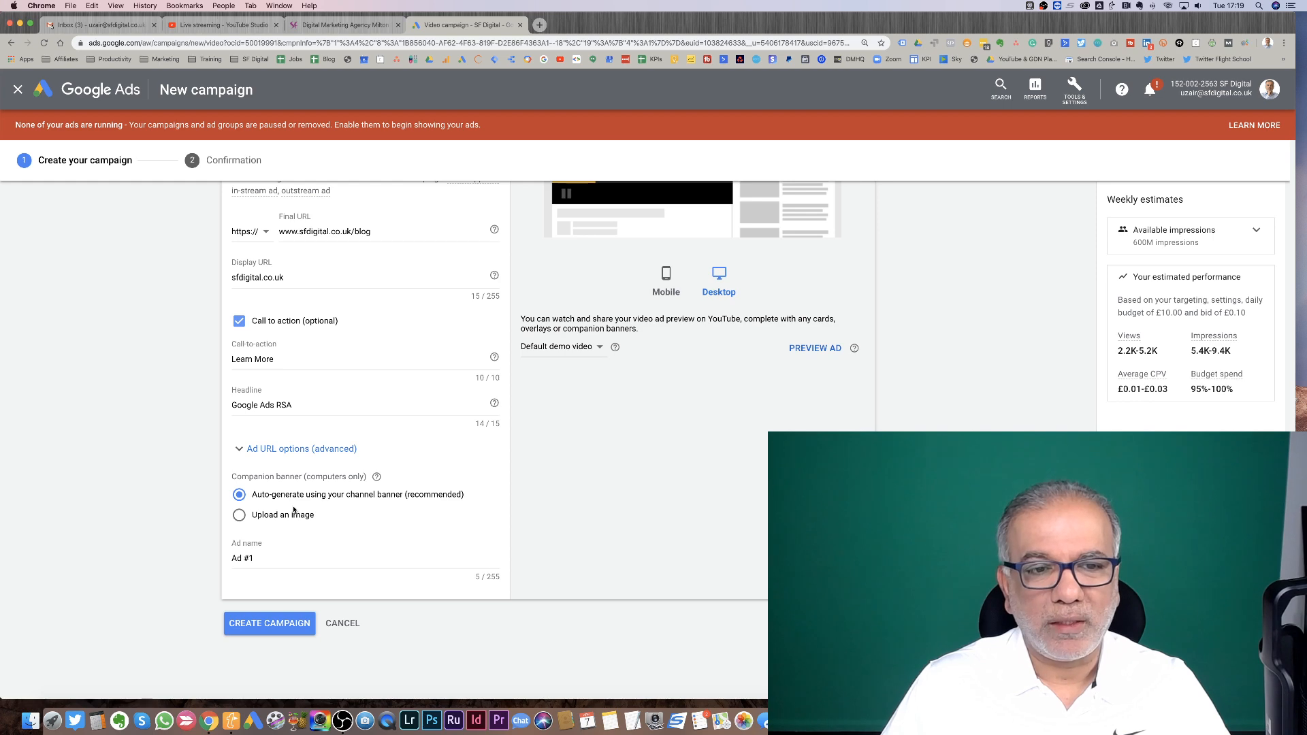
pyautogui.scroll(4, 294, 509)
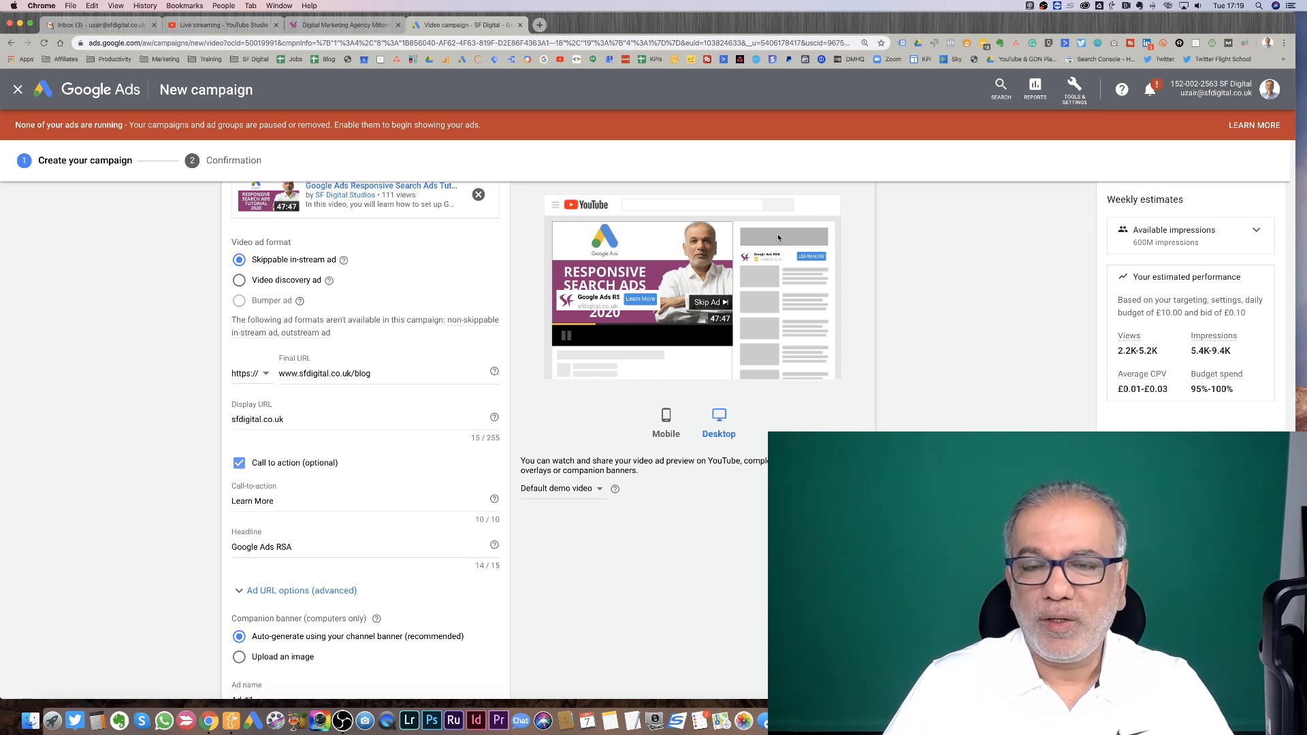
pyautogui.scroll(-3, 317, 410)
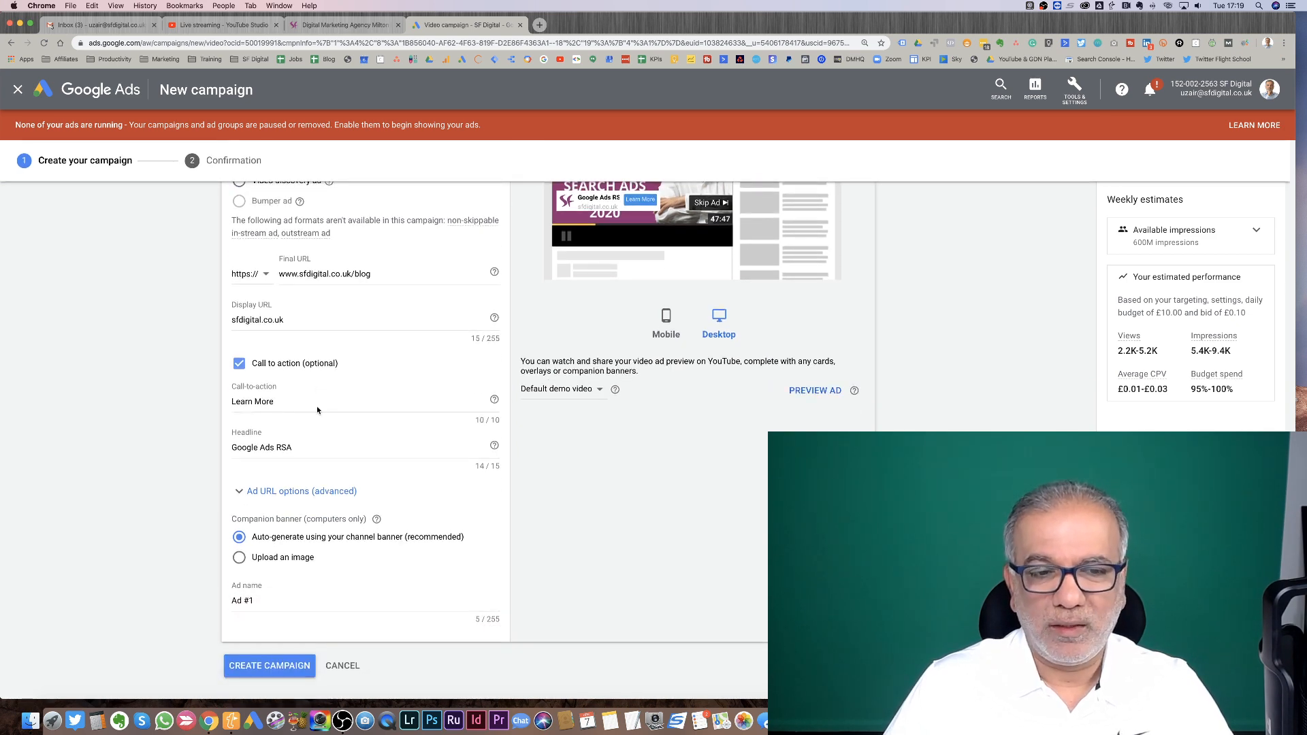
# - Set the companion banner to Upload an image and check the selection of already uploaded images
pyautogui.click(274, 558)
pyautogui.scroll(-1, 321, 572)
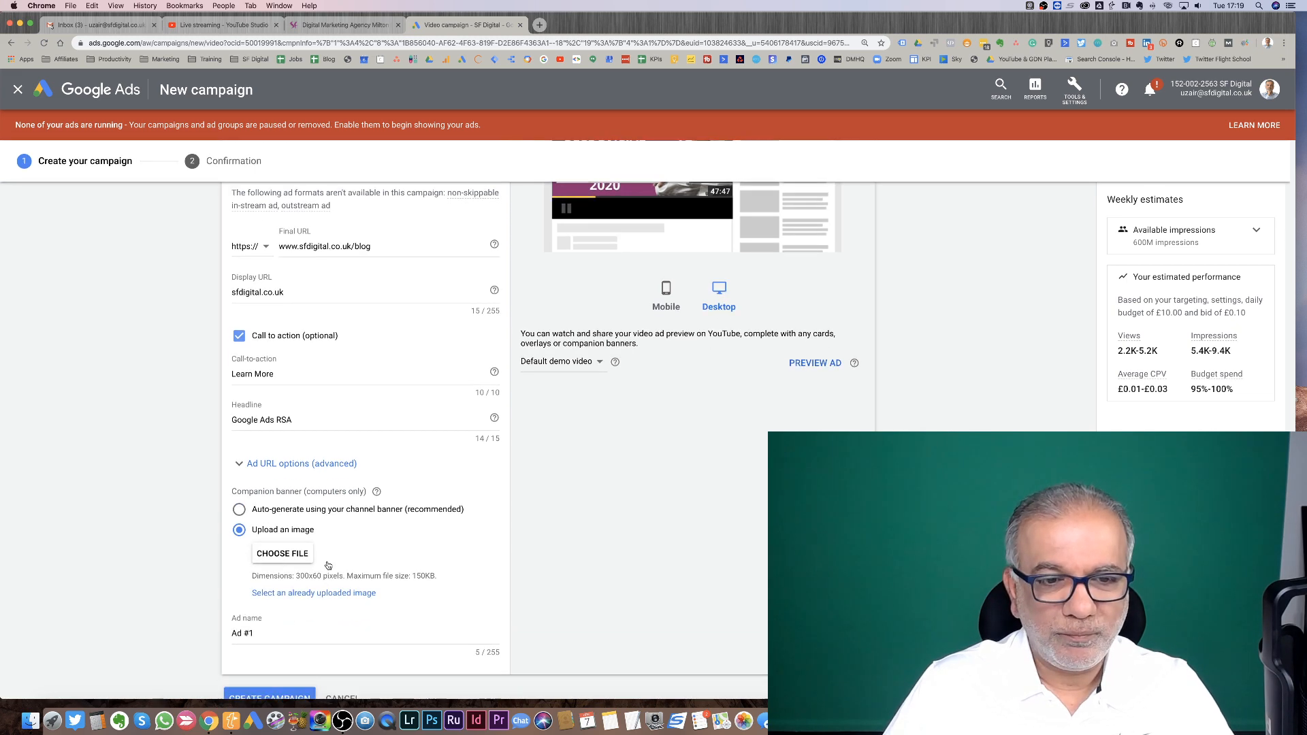
pyautogui.scroll(-3, 327, 565)
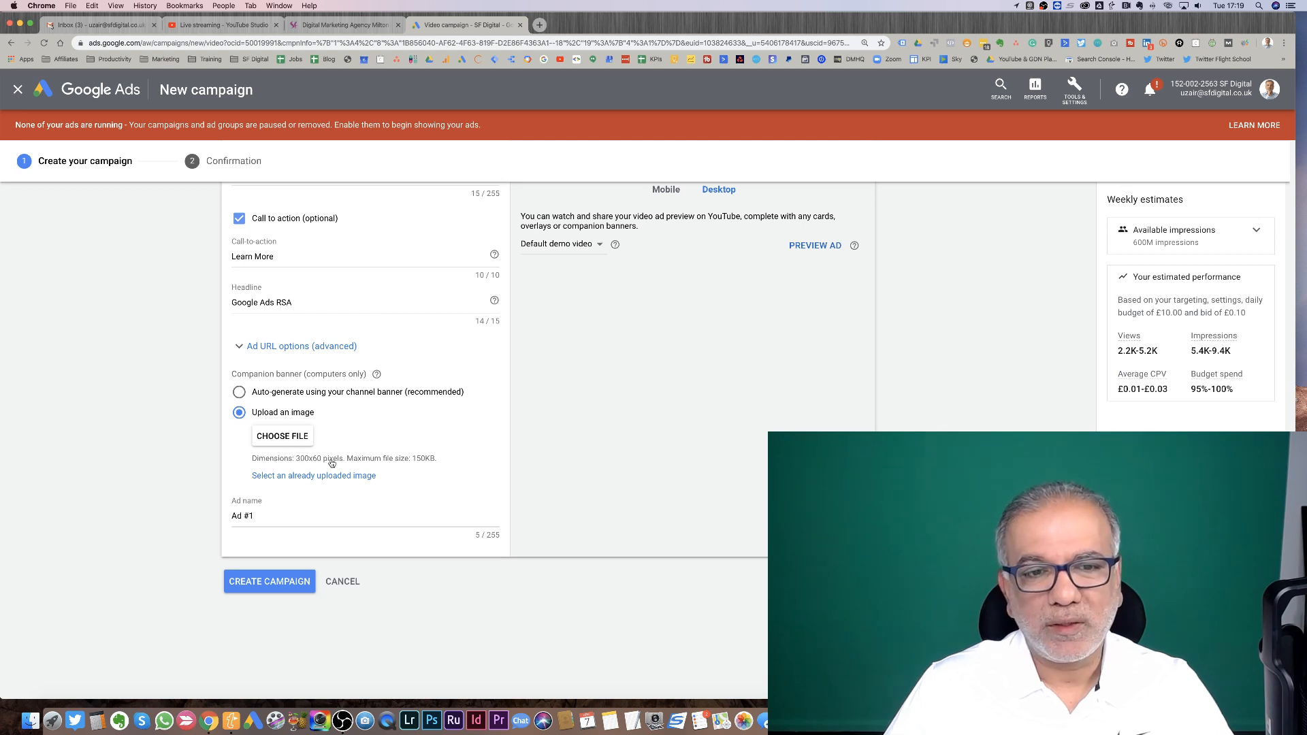
pyautogui.click(294, 478)
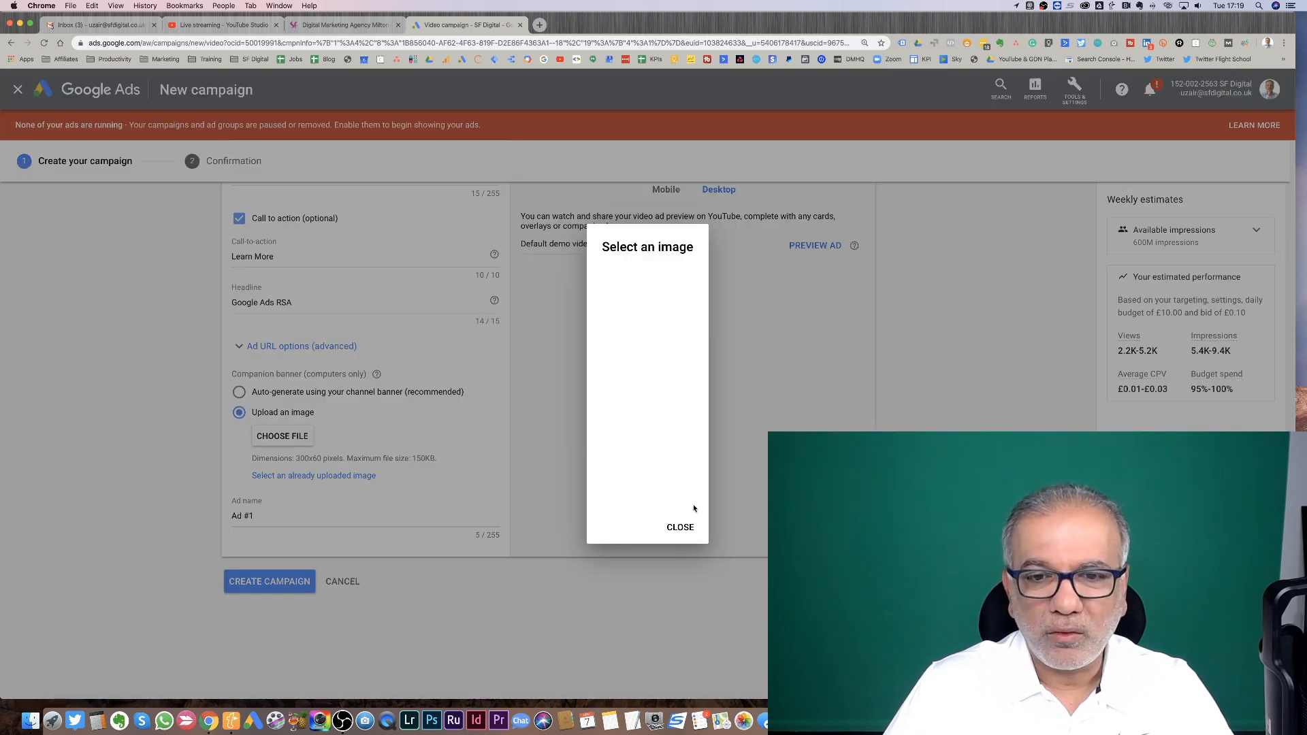
pyautogui.click(689, 525)
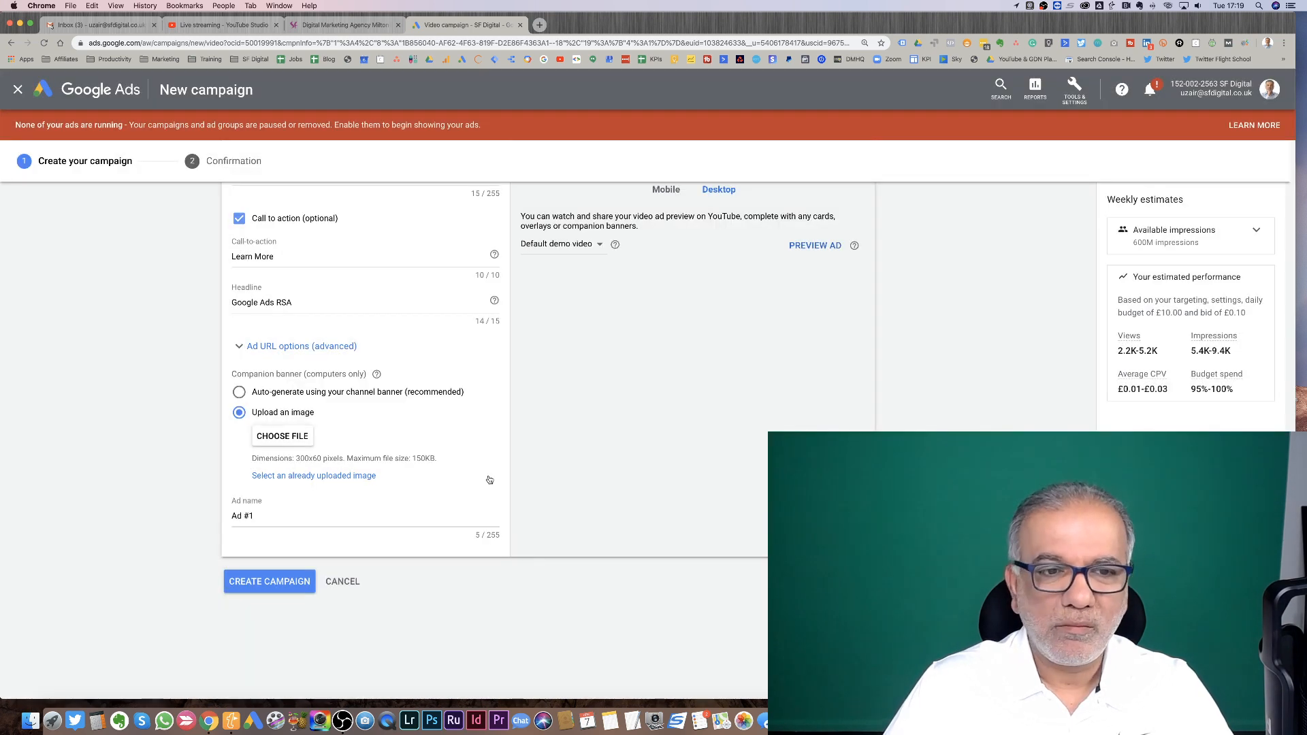
# - Start choosing the companion banner file and browse to the SF Digital > Artworks folder on the SFD 2018 drive
pyautogui.click(280, 435)
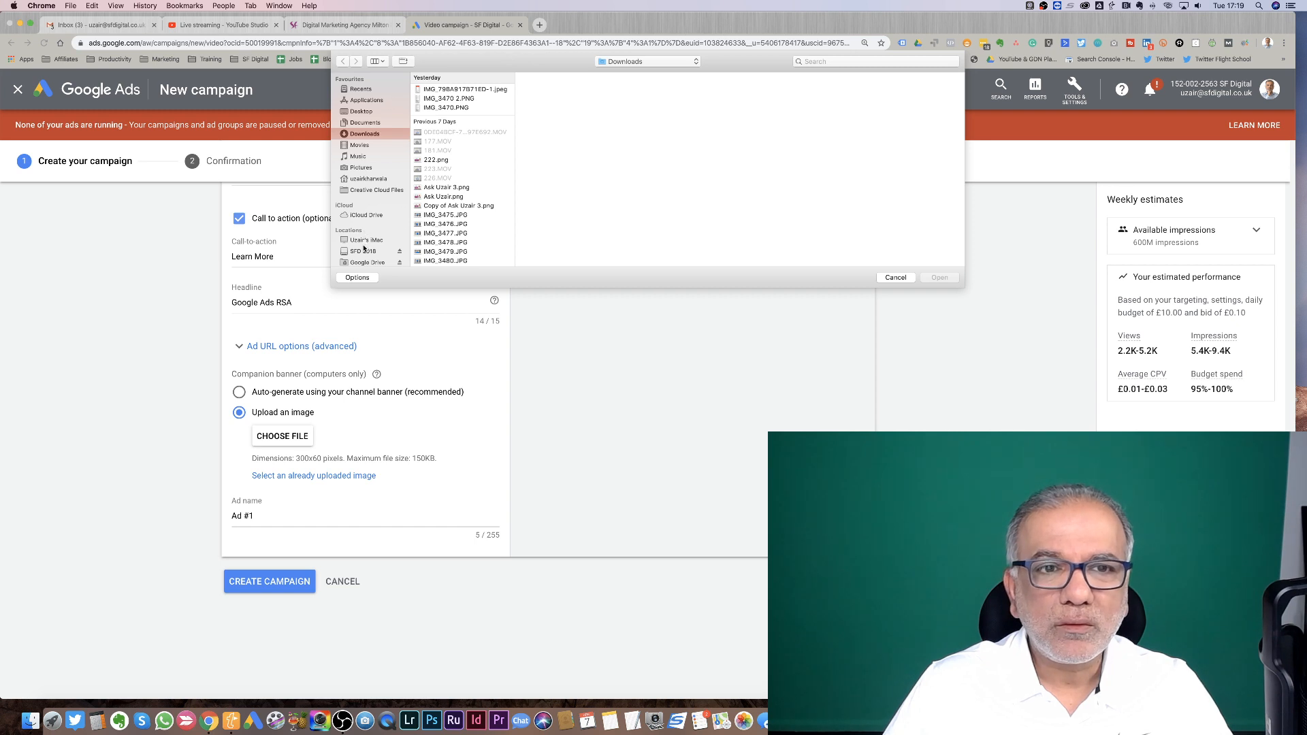
pyautogui.scroll(-2, 364, 250)
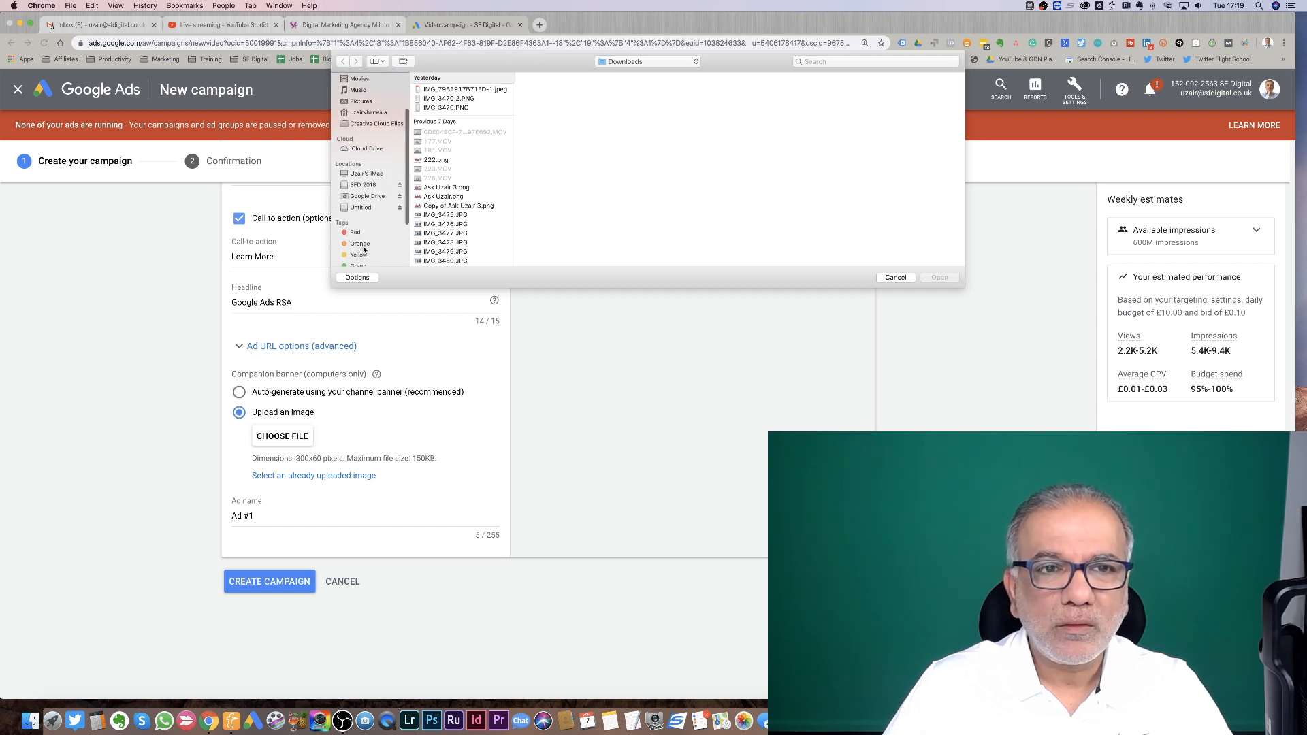
pyautogui.click(360, 208)
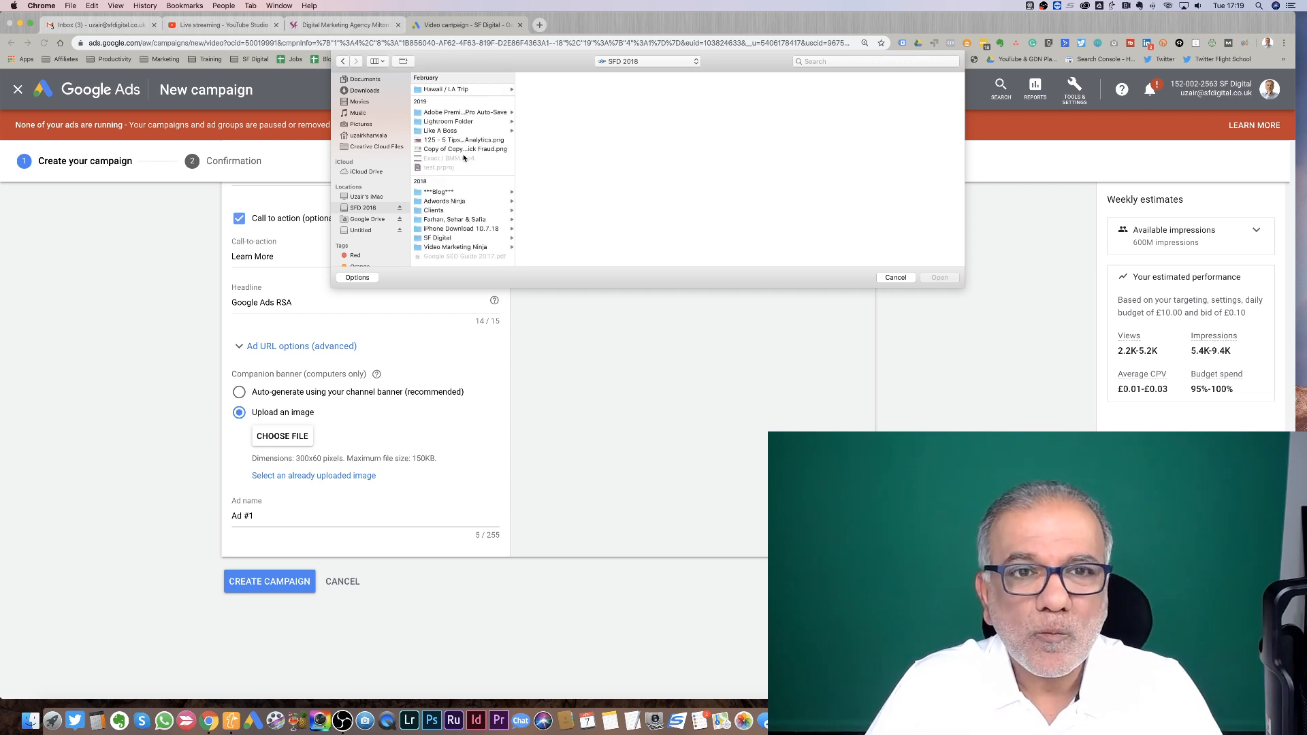
pyautogui.click(449, 238)
pyautogui.click(566, 99)
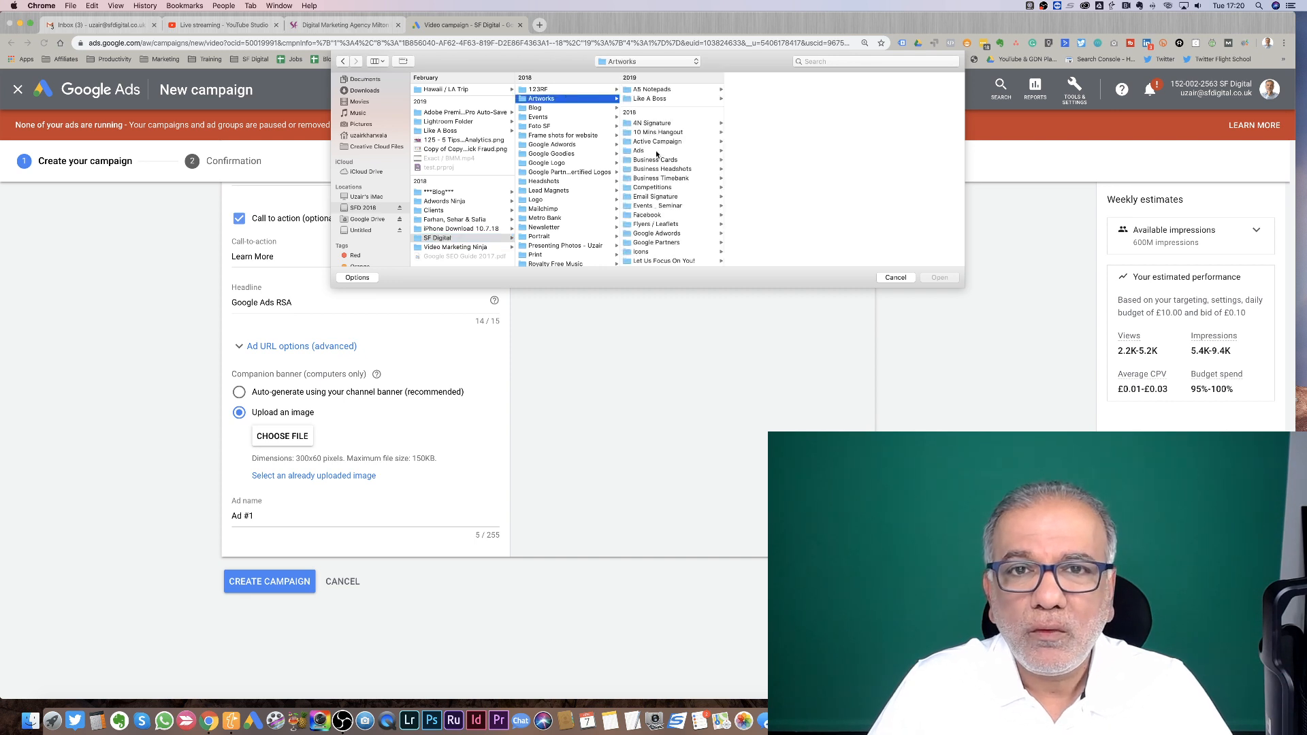
# - Upload 300x60.jpg from Google Adwords > YouTube Banner as the companion banner and check it in the ad preview
pyautogui.scroll(2, 657, 159)
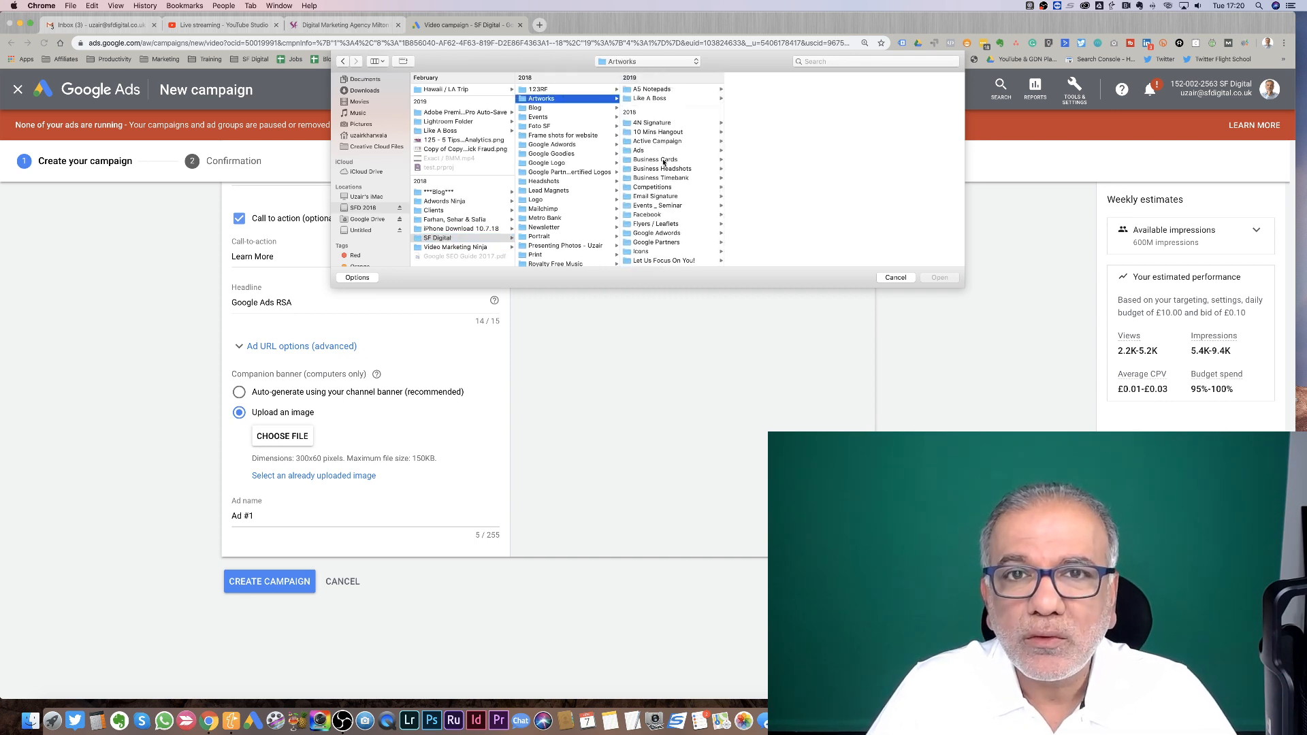
pyautogui.scroll(1, 664, 162)
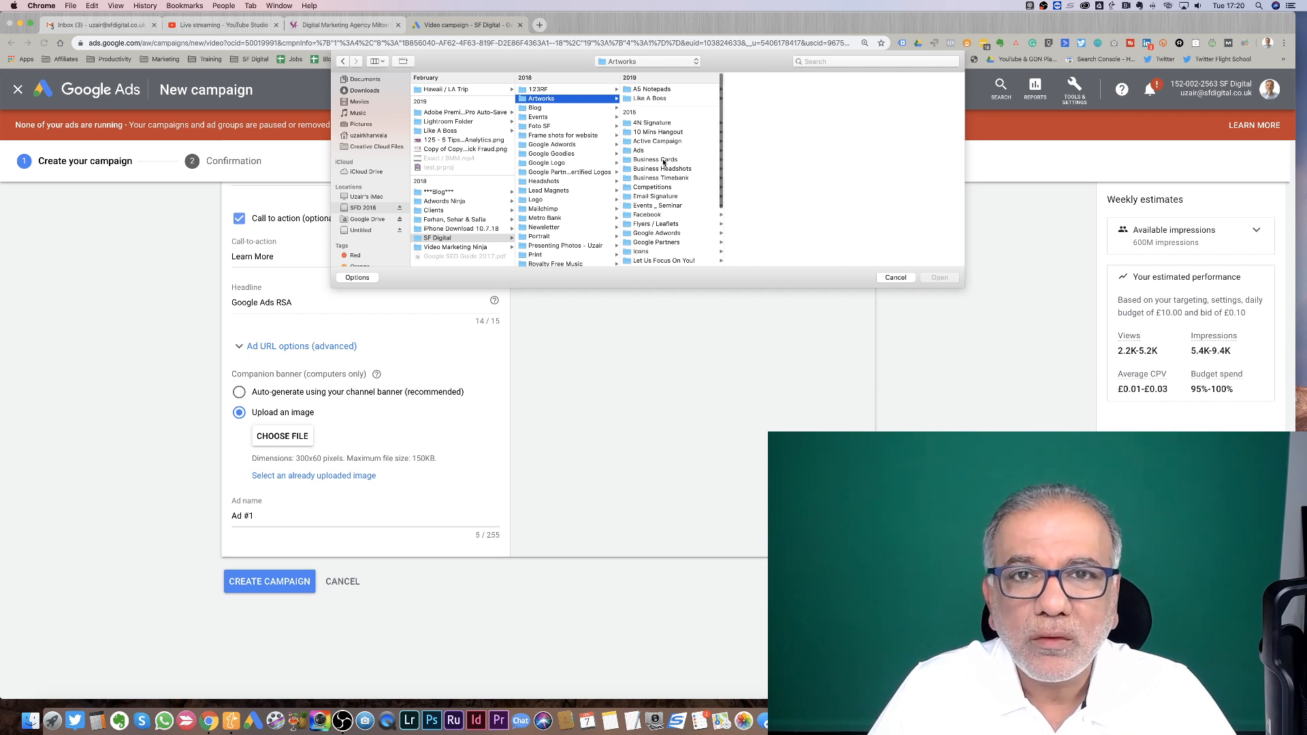
pyautogui.scroll(-1, 662, 177)
pyautogui.scroll(-2, 658, 200)
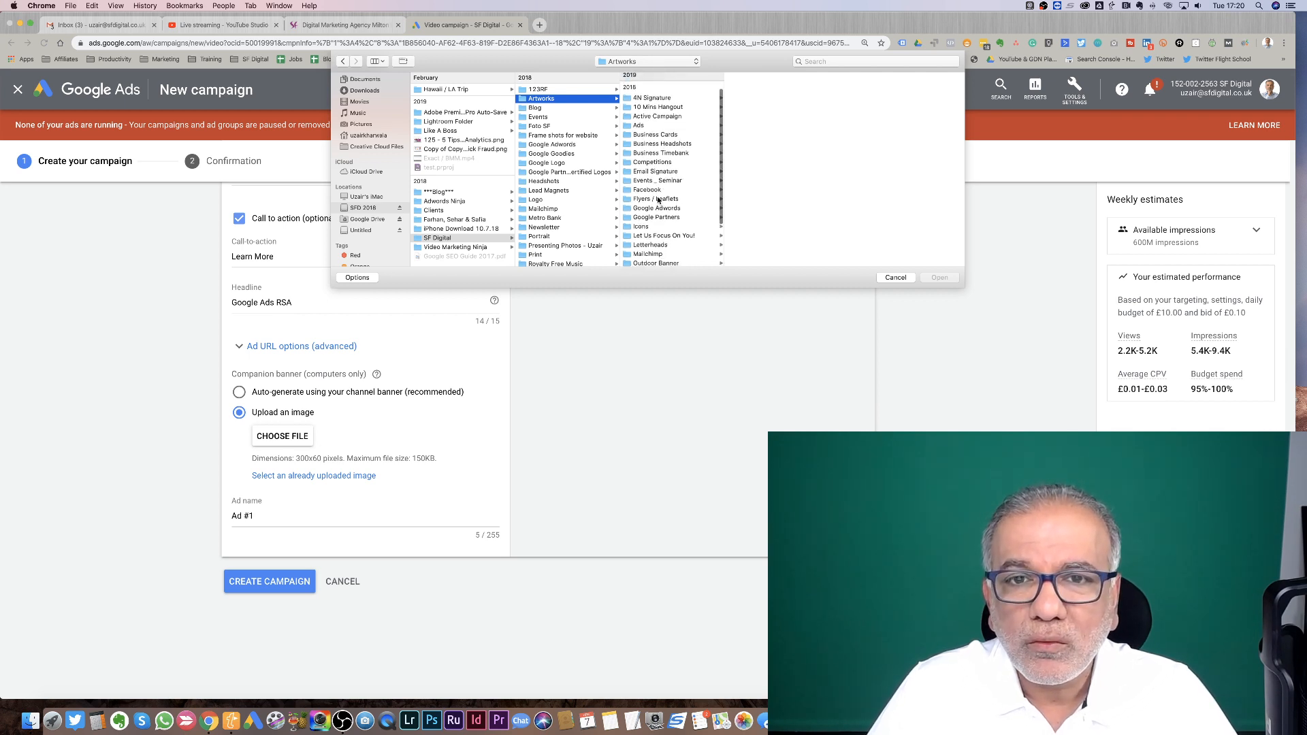
pyautogui.click(657, 208)
pyautogui.scroll(-5, 765, 205)
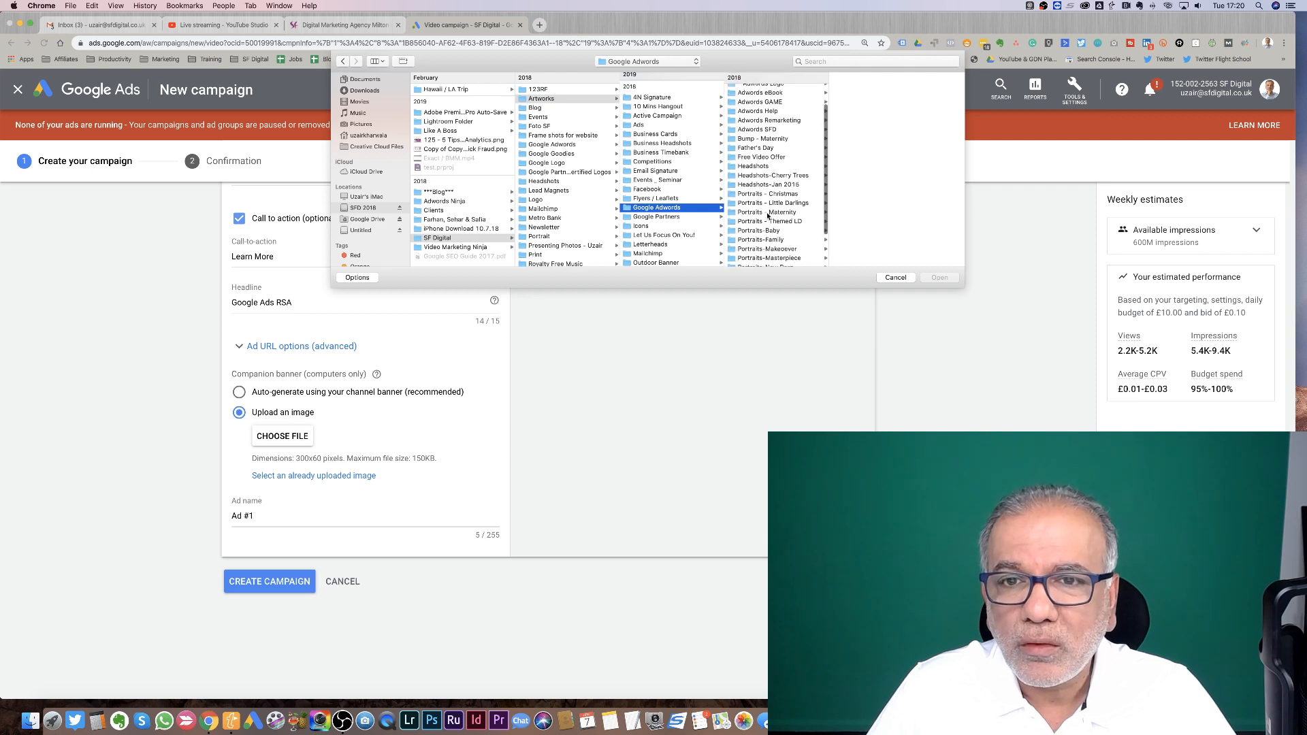
pyautogui.click(760, 262)
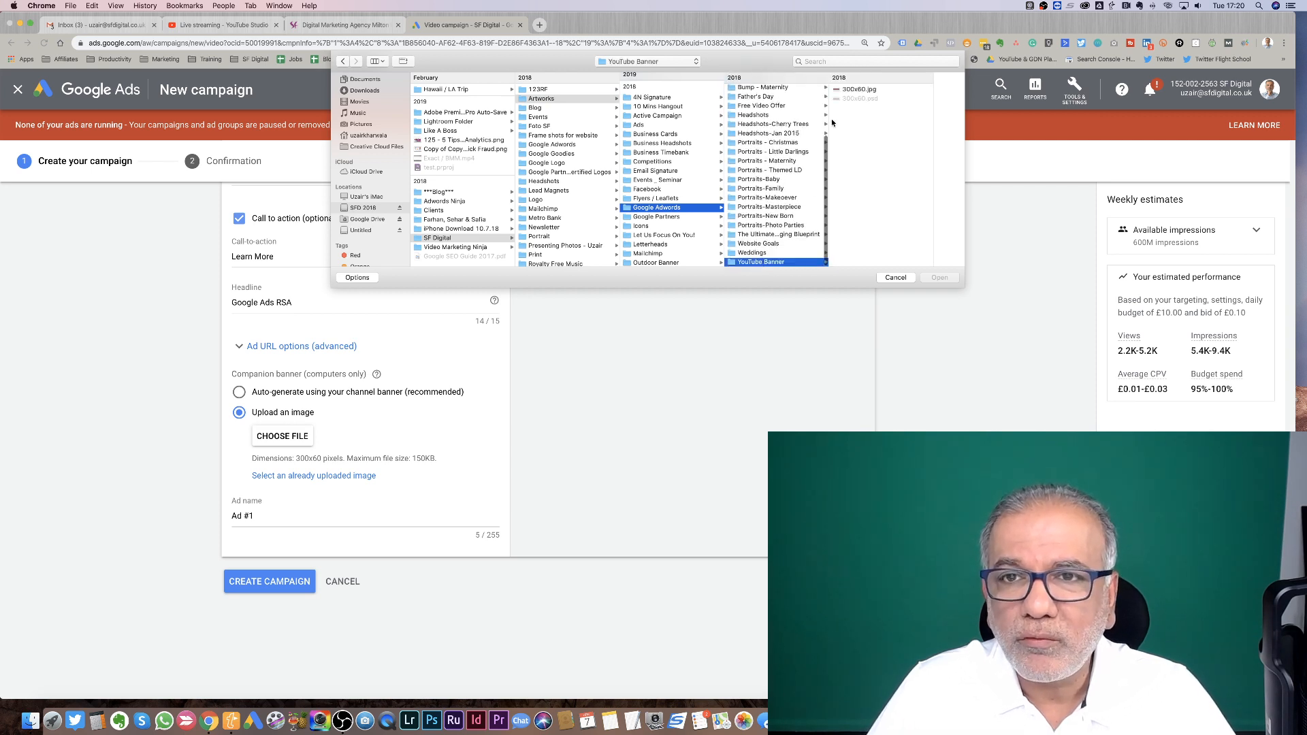
pyautogui.click(857, 91)
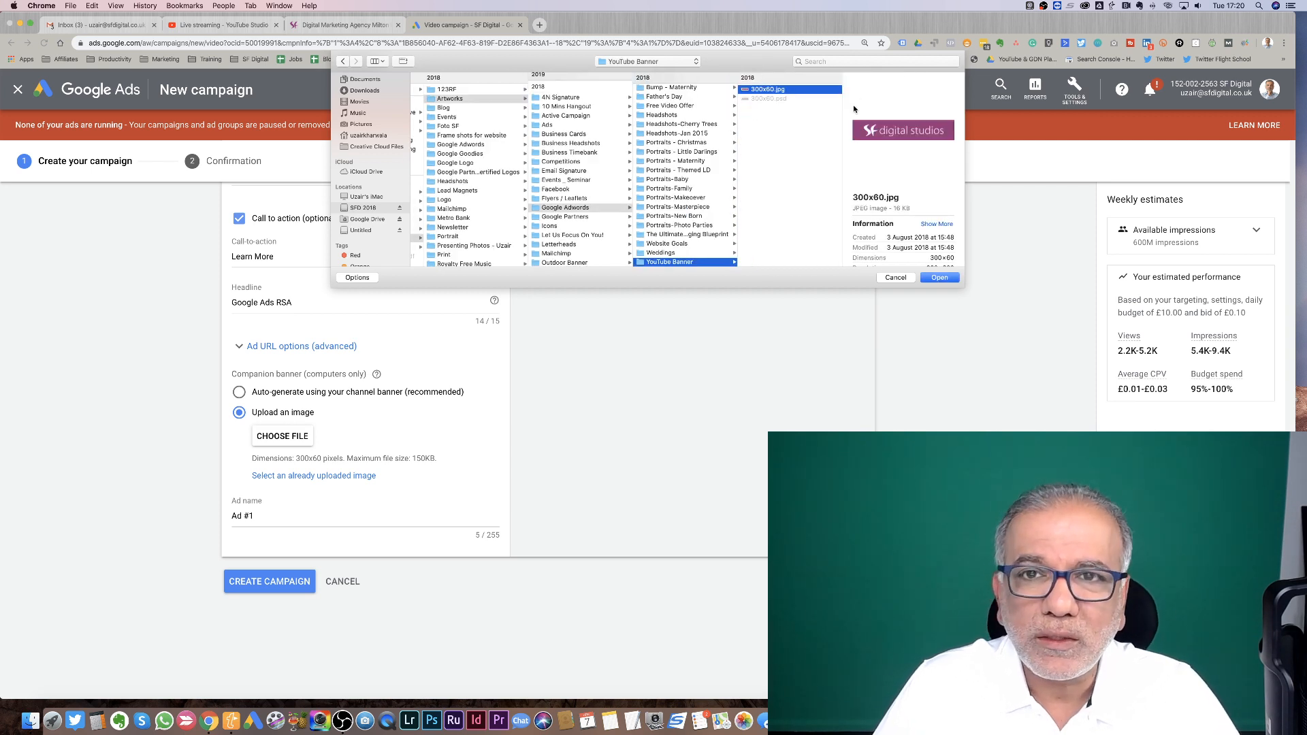
pyautogui.click(938, 280)
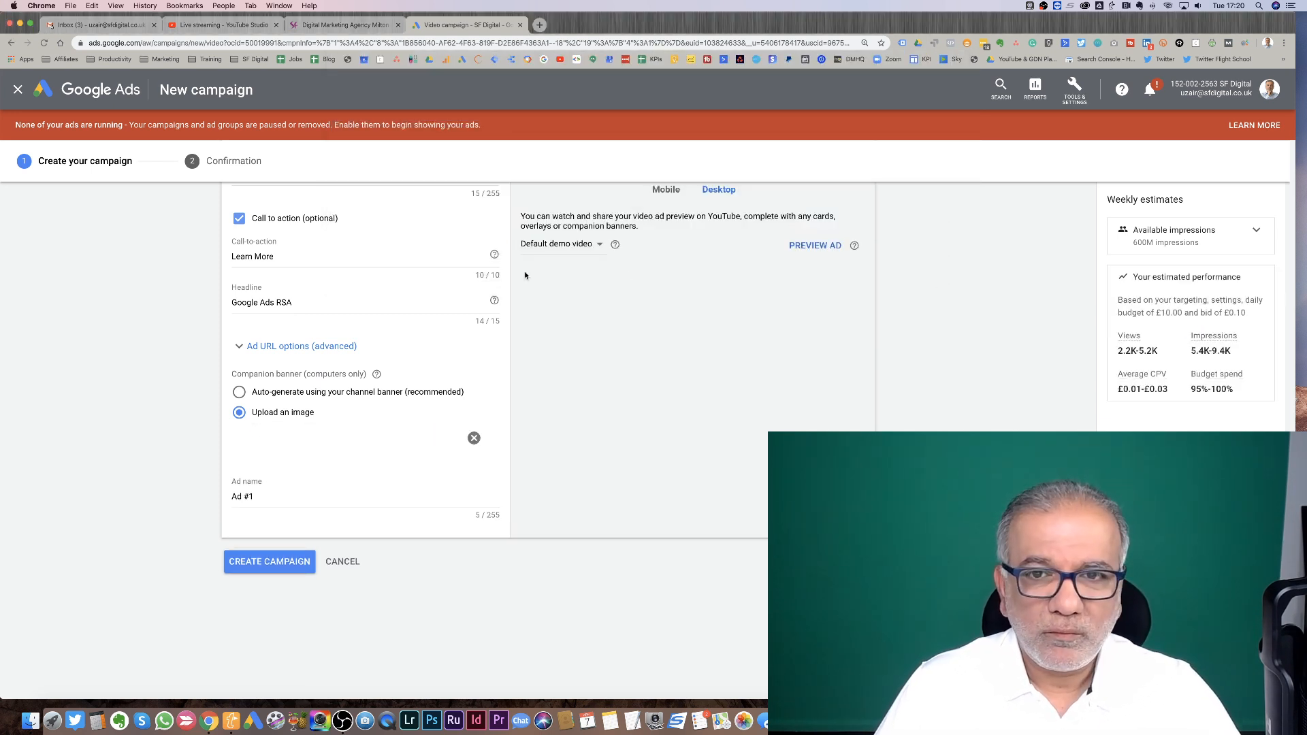
pyautogui.scroll(5, 524, 275)
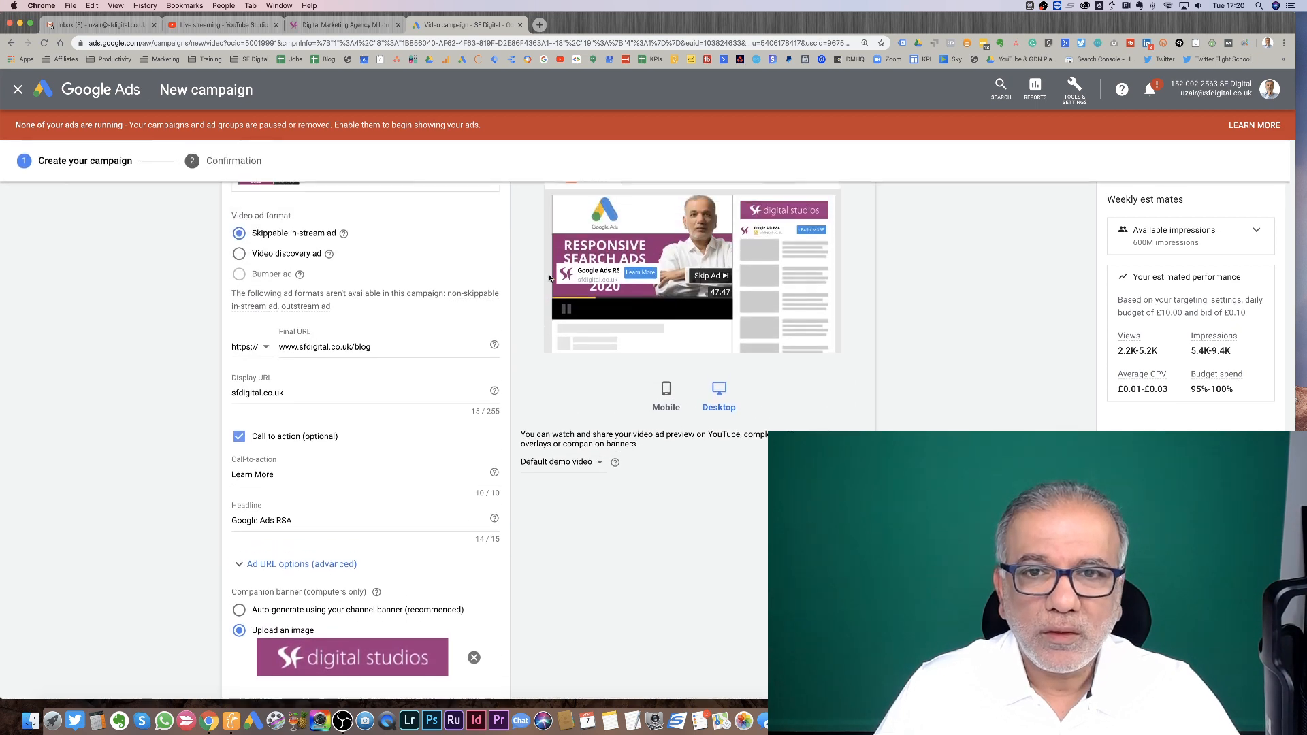
pyautogui.scroll(2, 666, 283)
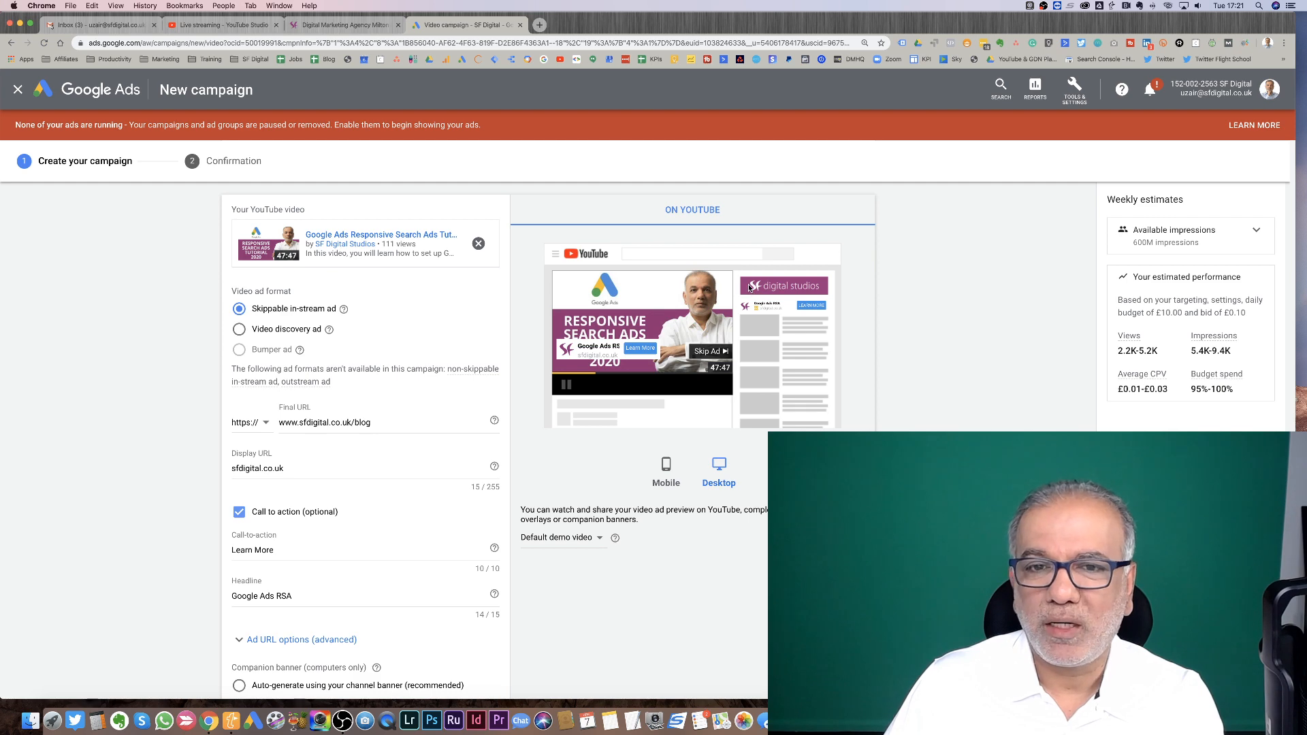
# - Create the video campaign and open its Keywords ad group
pyautogui.scroll(-5, 497, 449)
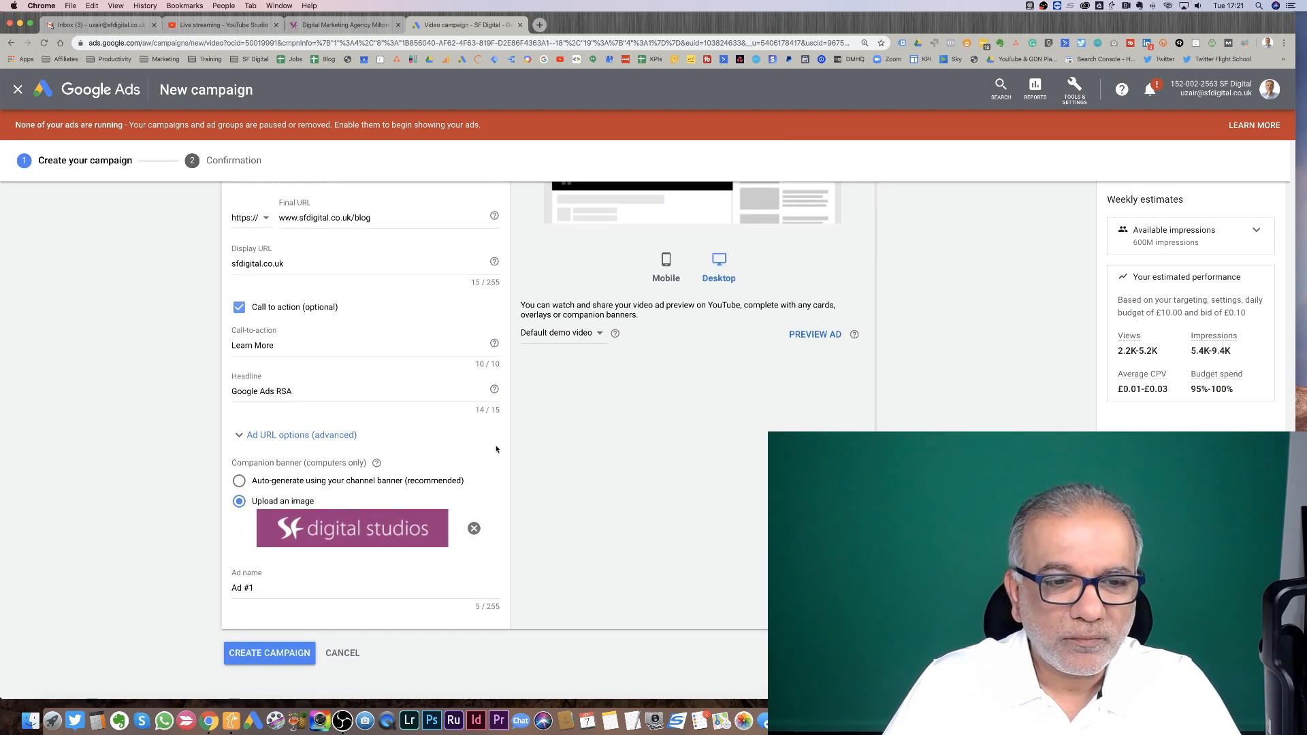
pyautogui.click(270, 602)
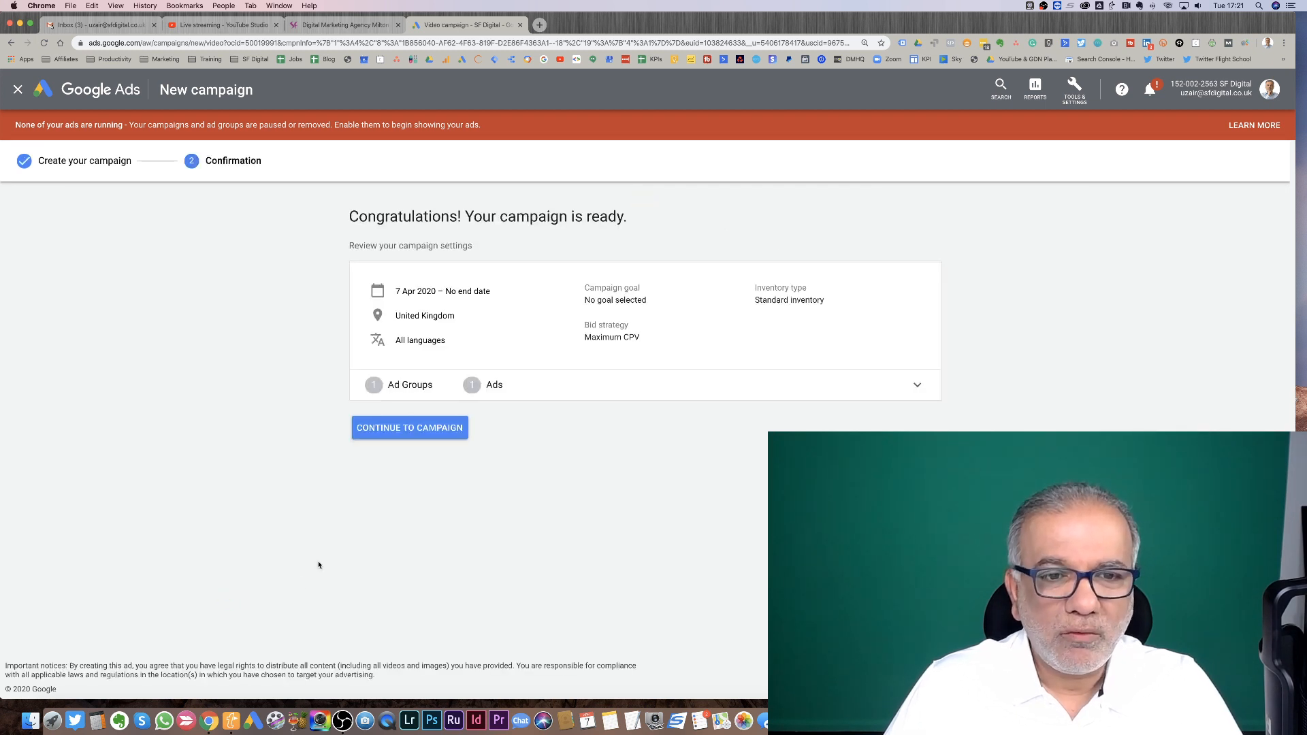
pyautogui.click(430, 428)
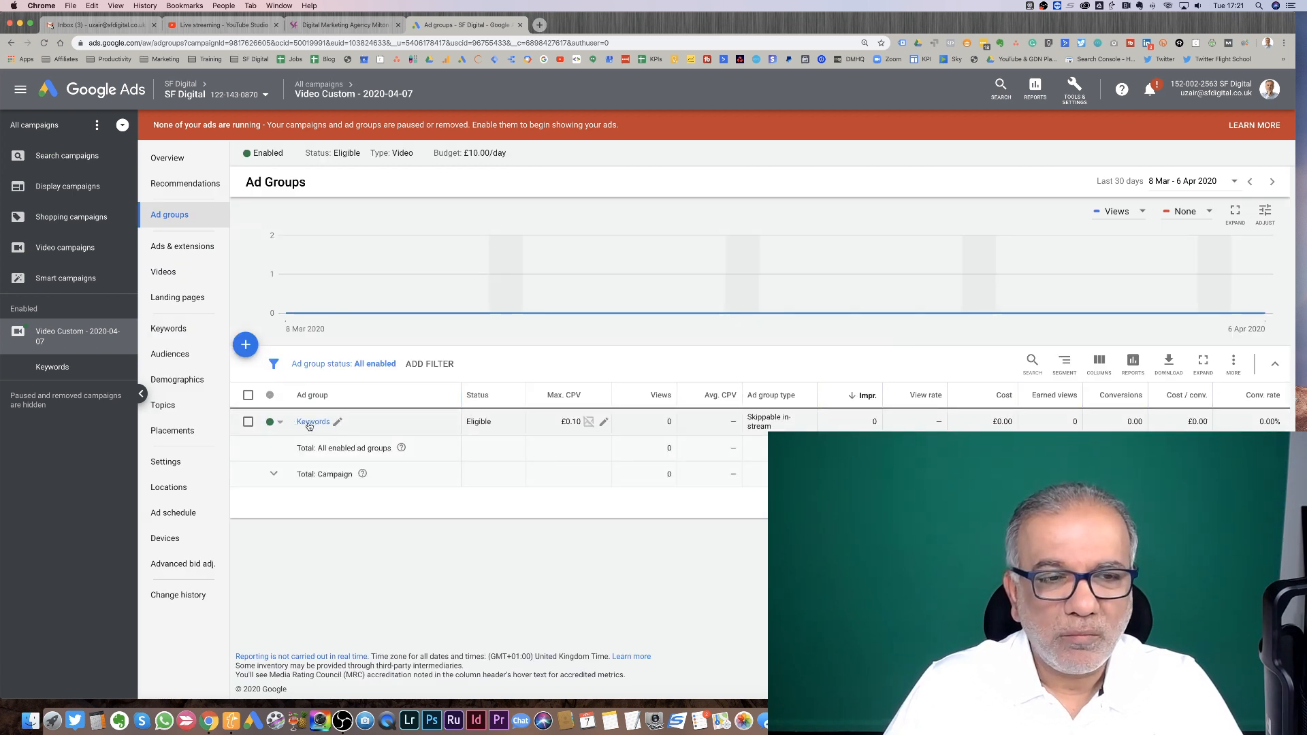
pyautogui.click(312, 422)
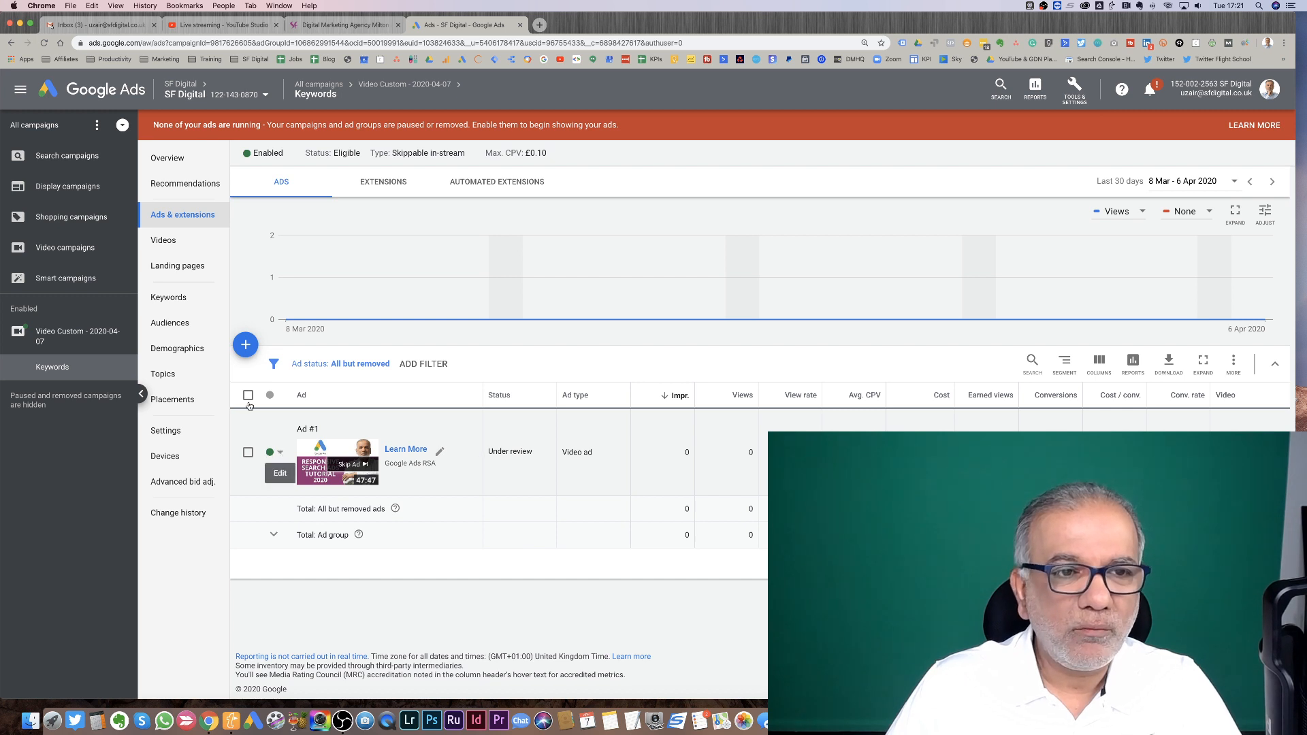
pyautogui.click(175, 306)
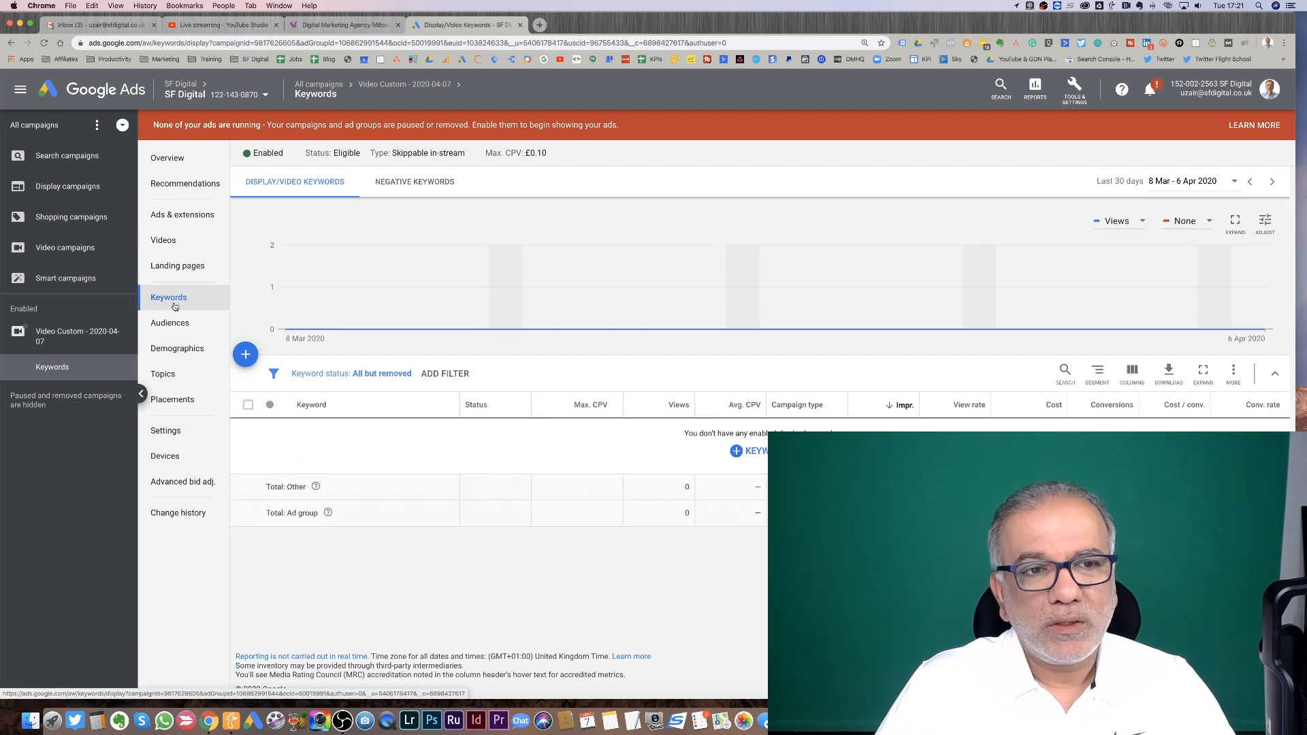
pyautogui.click(246, 354)
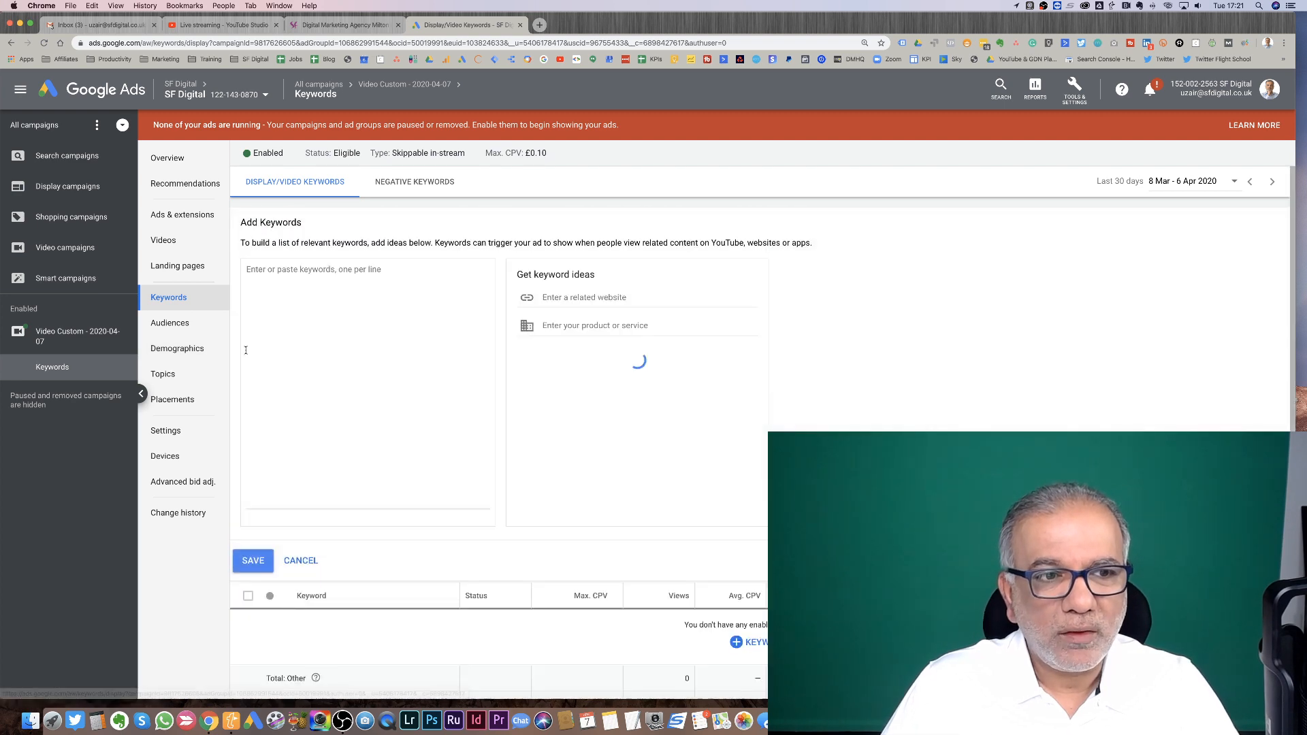
pyautogui.click(609, 297)
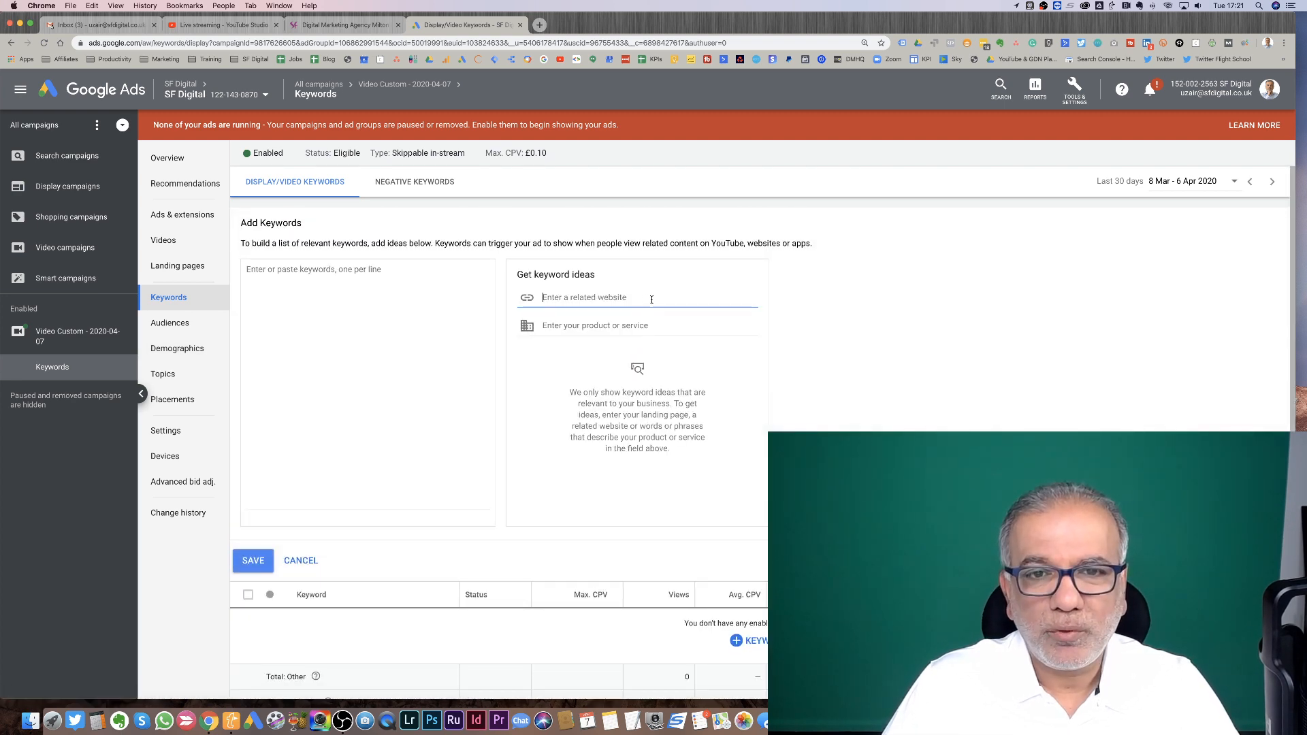
pyautogui.write('w')
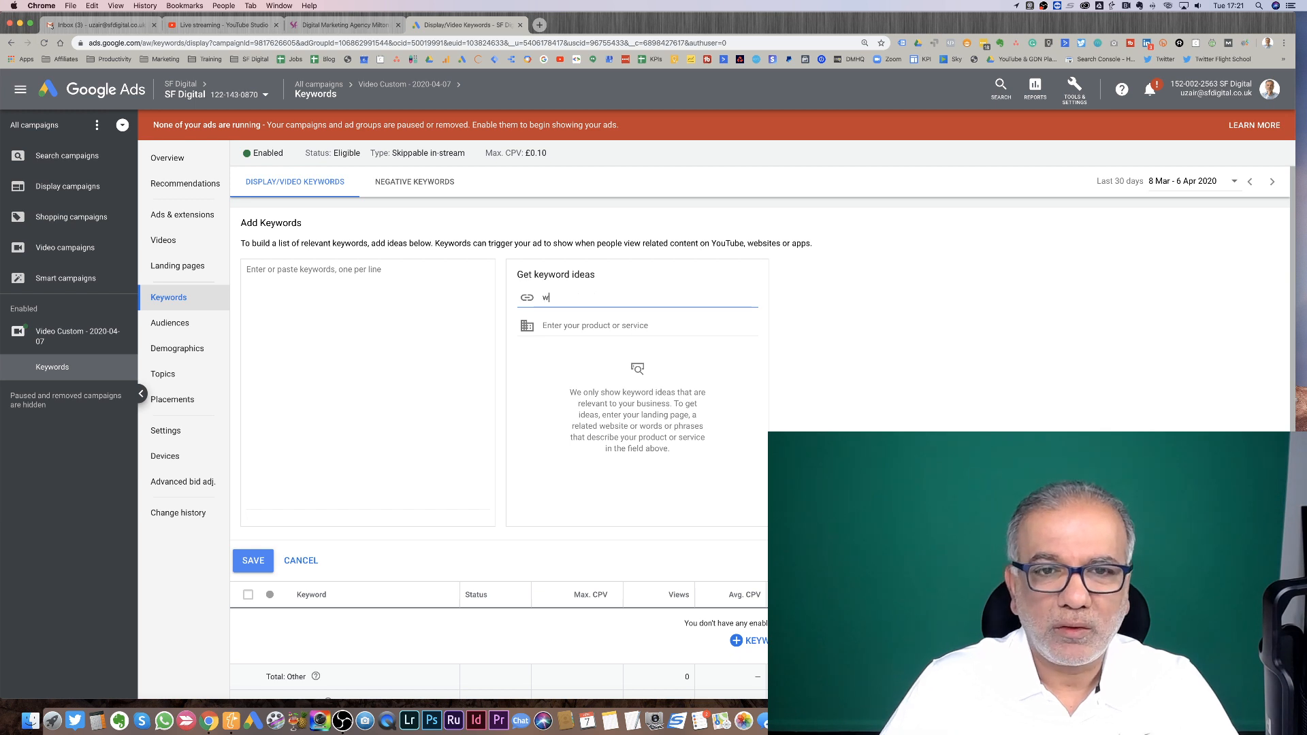
pyautogui.write('ww.sfdigi')
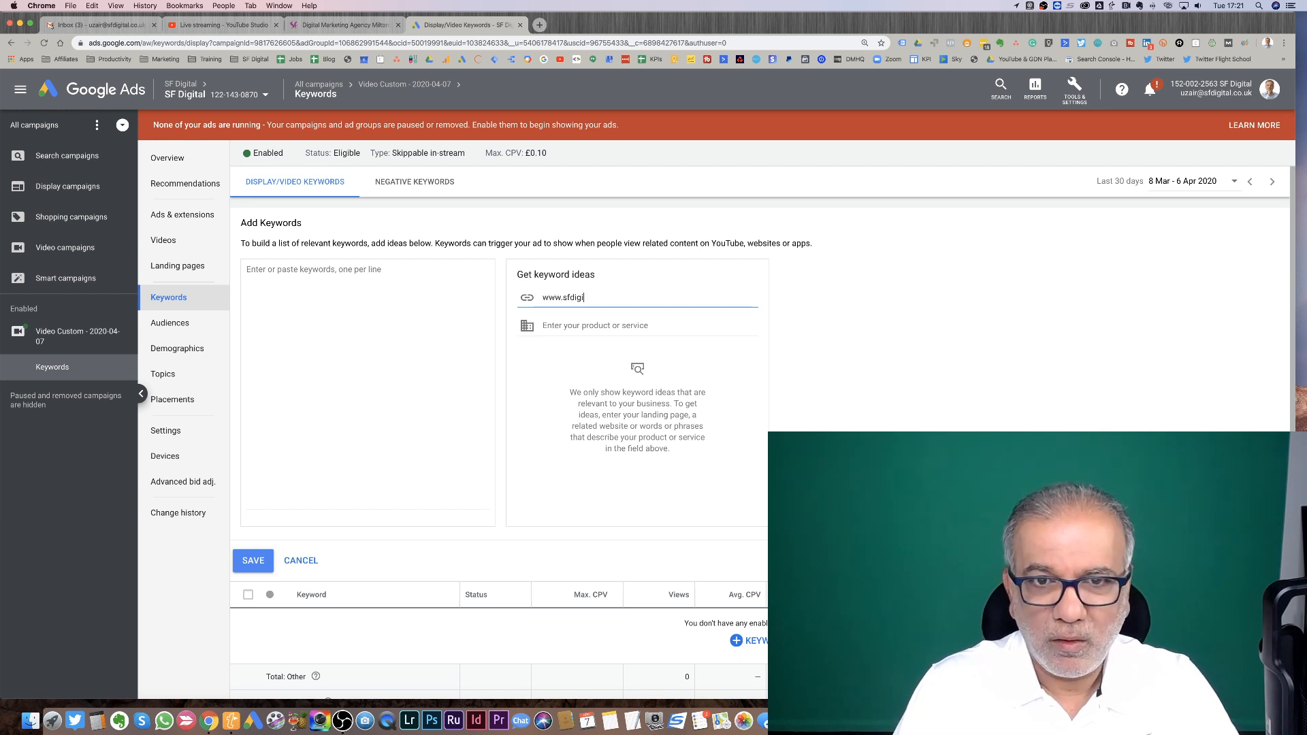
pyautogui.write('tal.co.uk')
pyautogui.press('Tab')
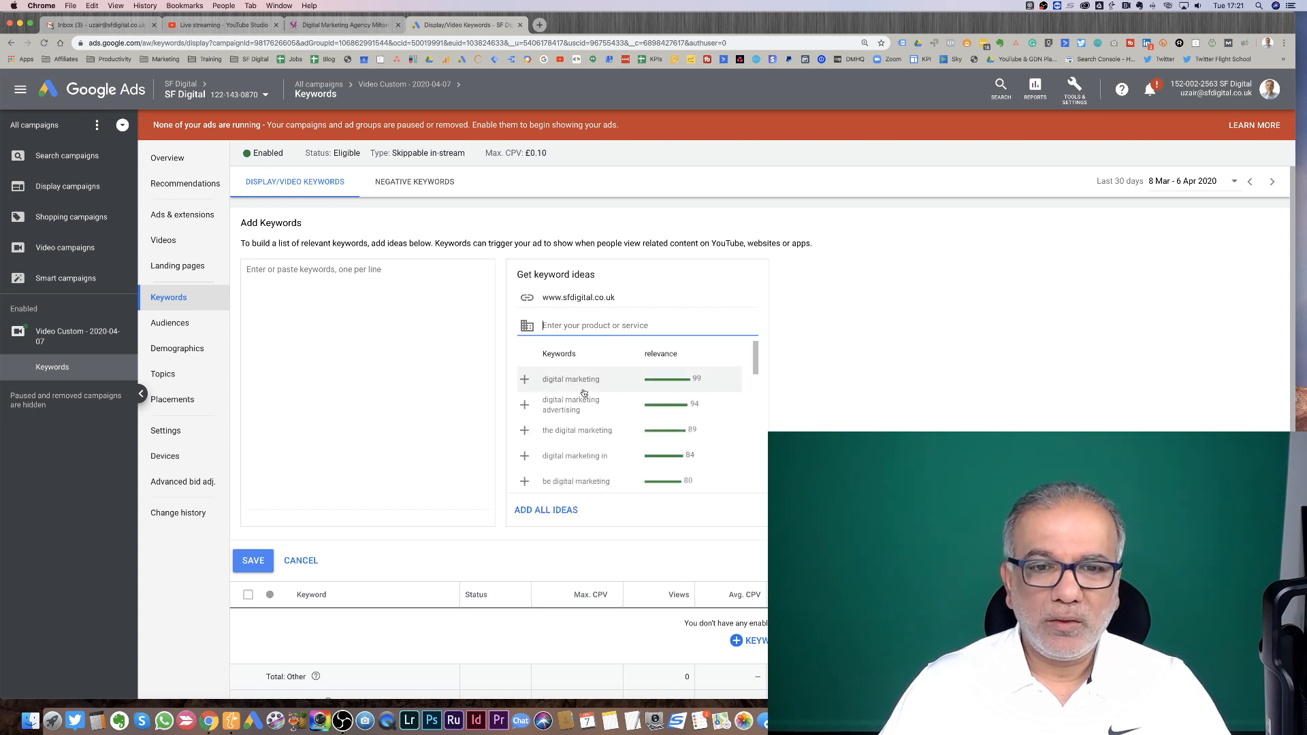
# - Add all the suggested keyword ideas, review the list and save the keywords to the ad group
pyautogui.scroll(-5, 562, 385)
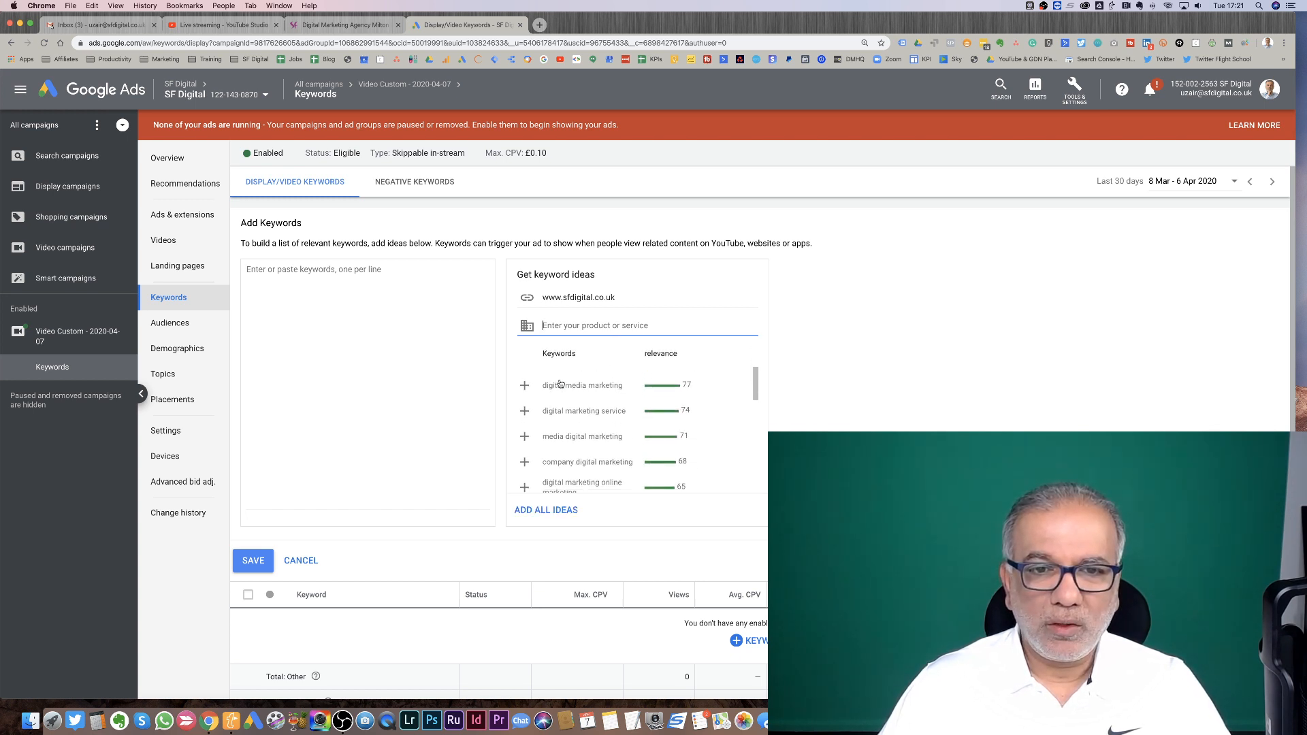
pyautogui.click(537, 510)
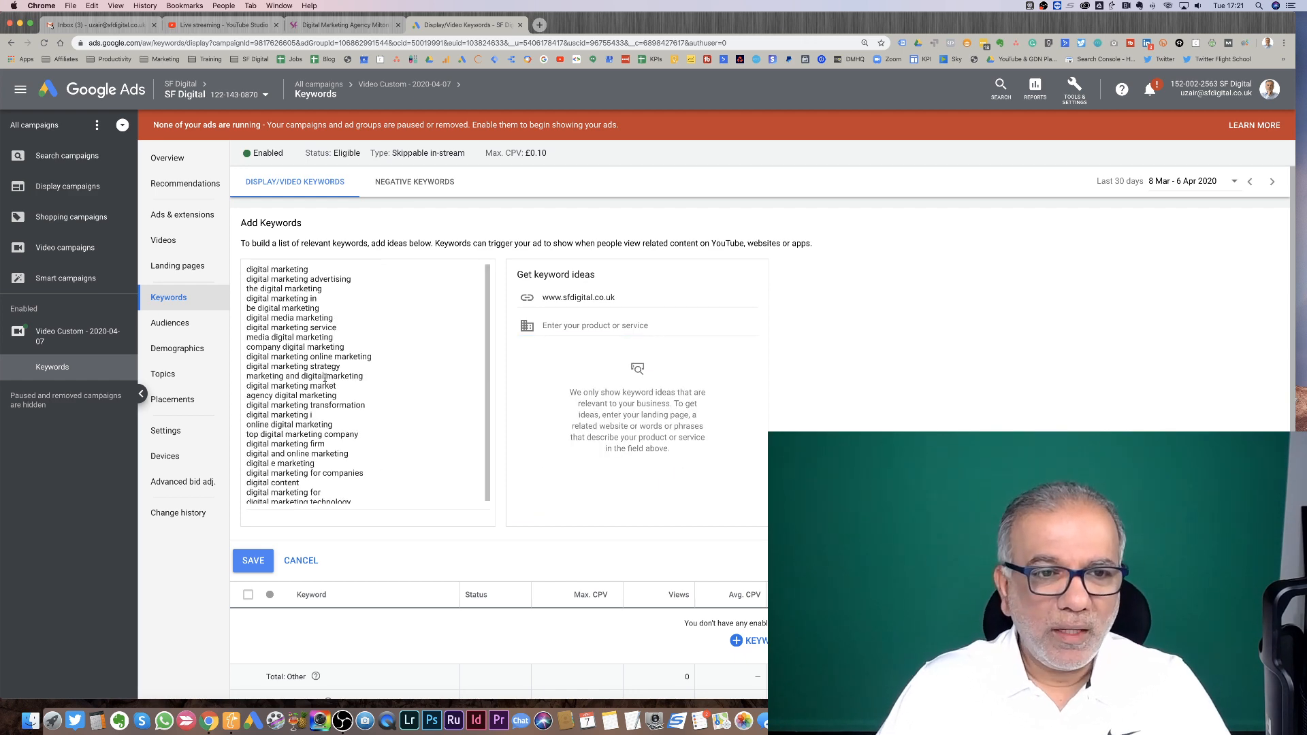
pyautogui.scroll(-3, 325, 379)
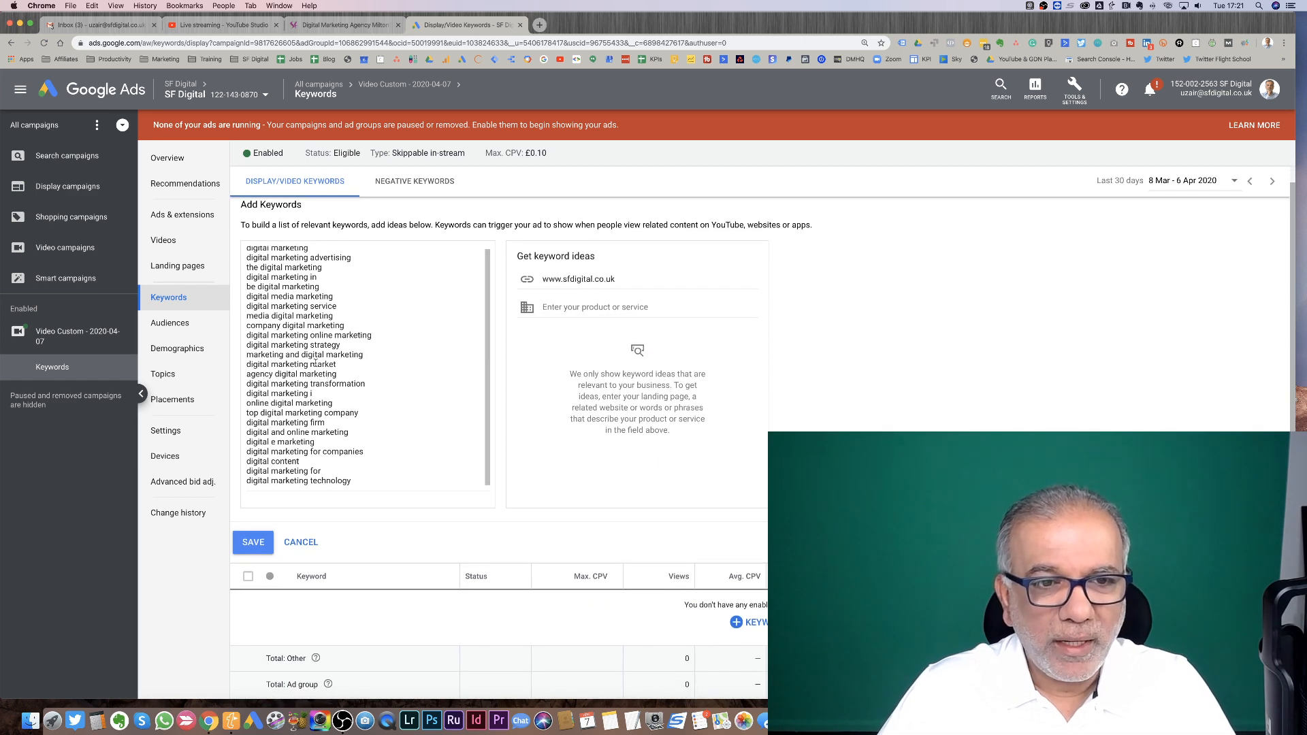
pyautogui.scroll(2, 304, 249)
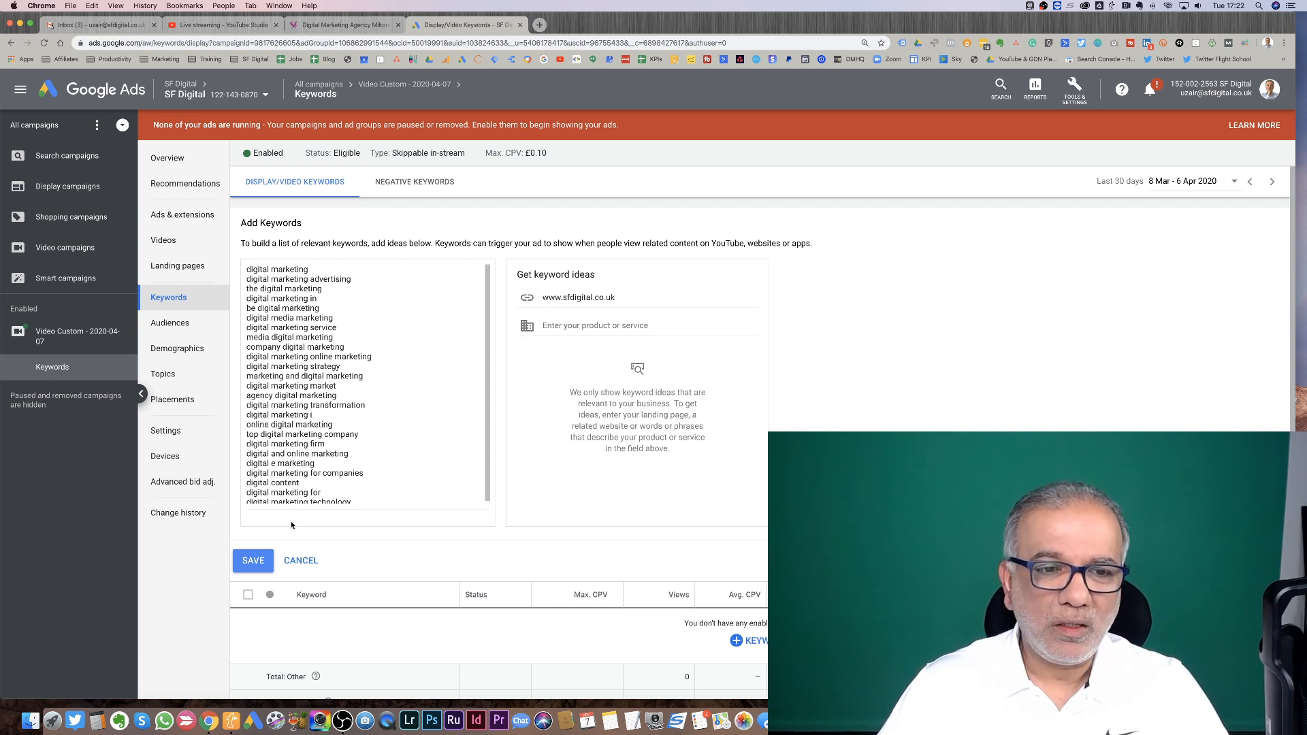
pyautogui.click(253, 561)
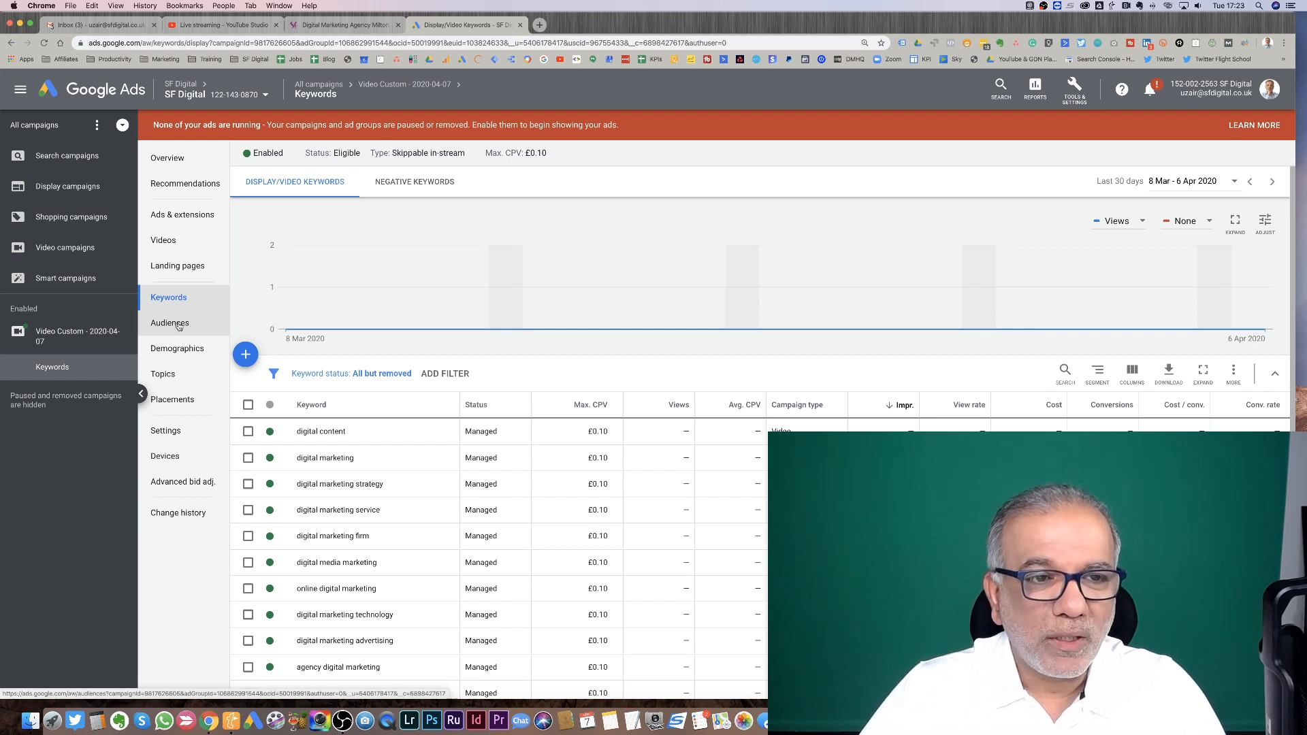
# - Start editing the ad group's topics and expand Business & Industrial down to the Marketing subtopics under Advertising & Marketing
pyautogui.click(163, 375)
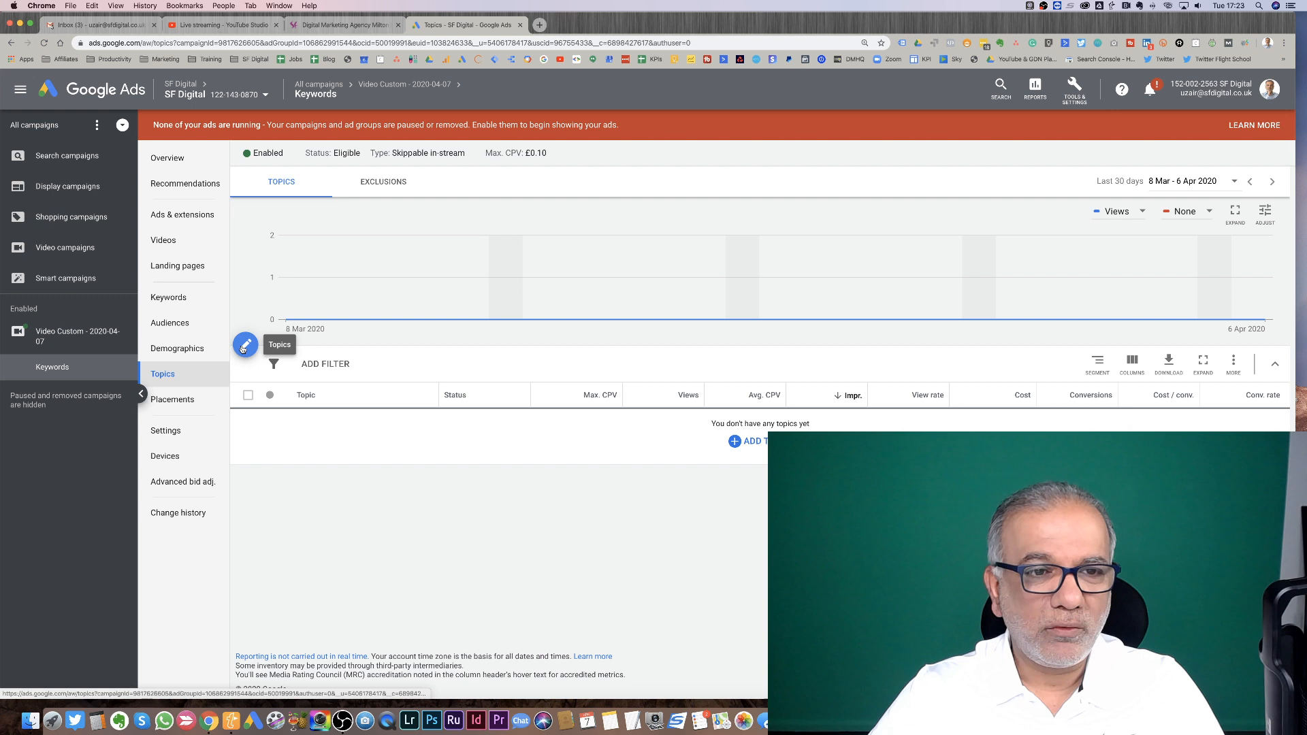
pyautogui.click(244, 346)
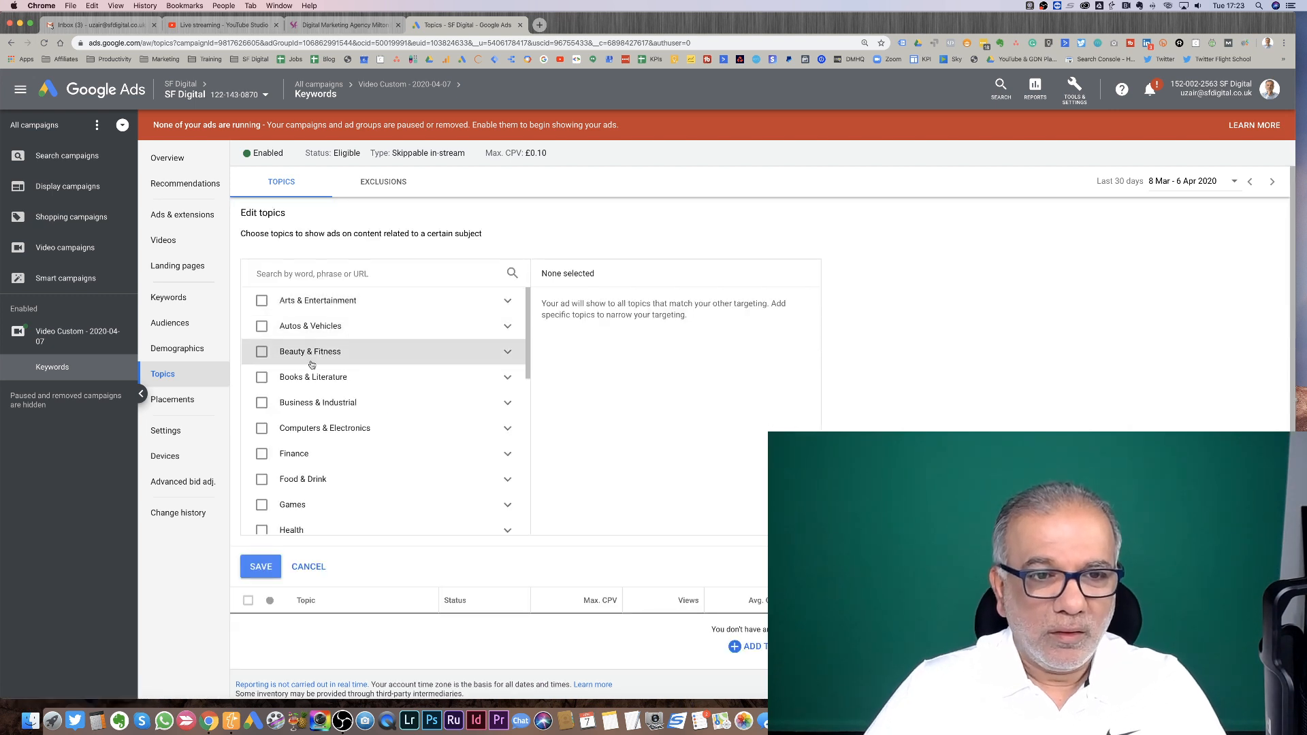
pyautogui.click(508, 404)
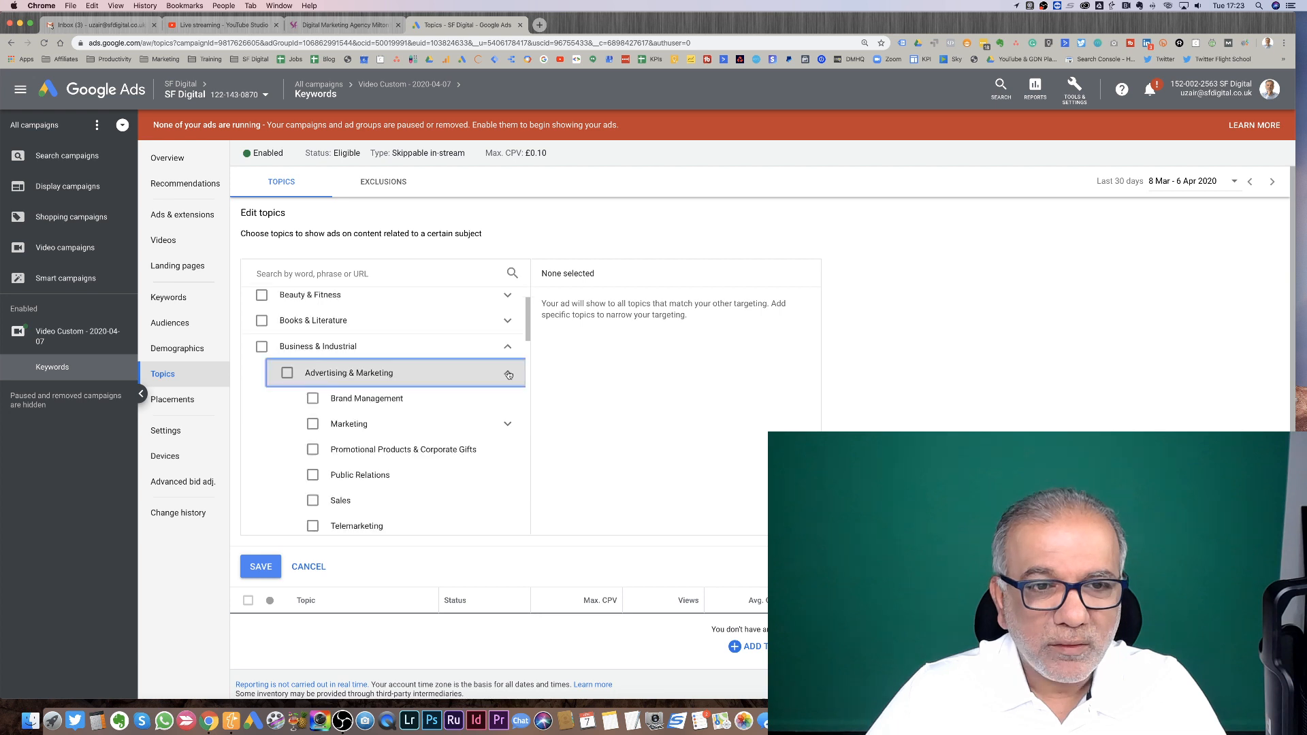
pyautogui.scroll(-1, 492, 420)
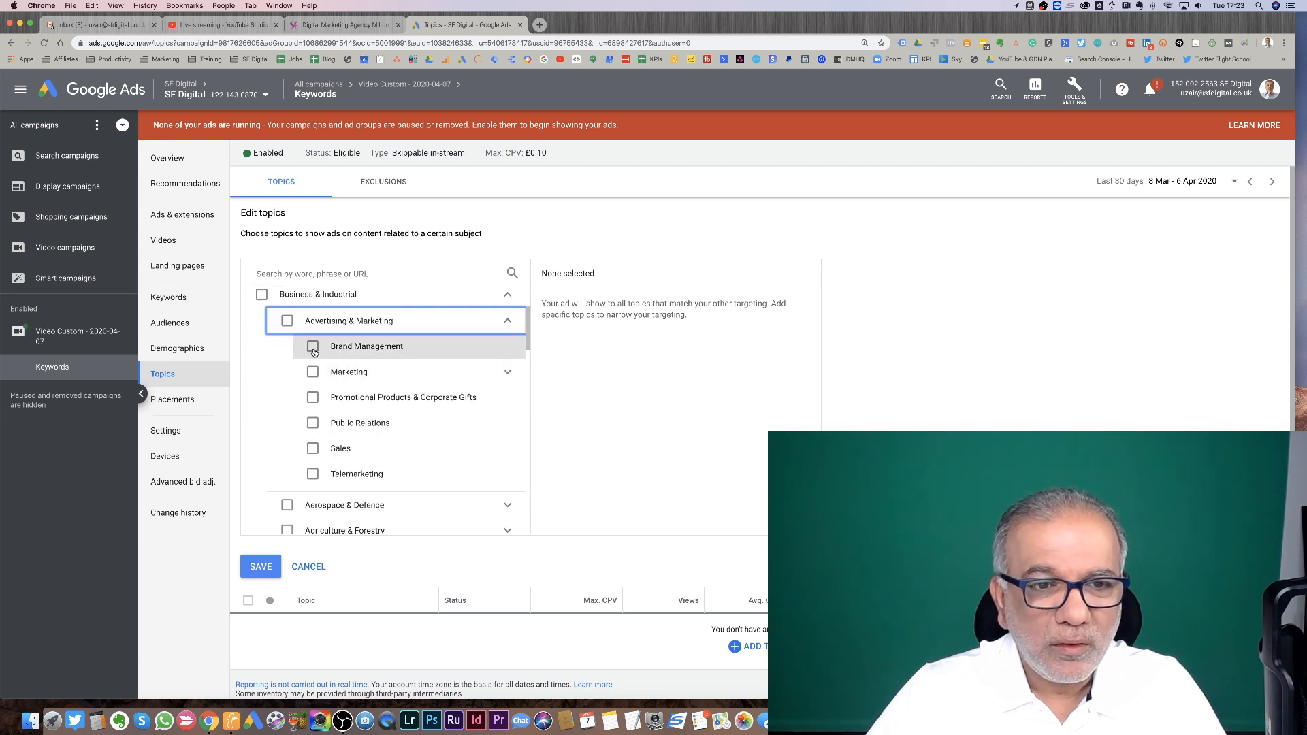
pyautogui.click(508, 372)
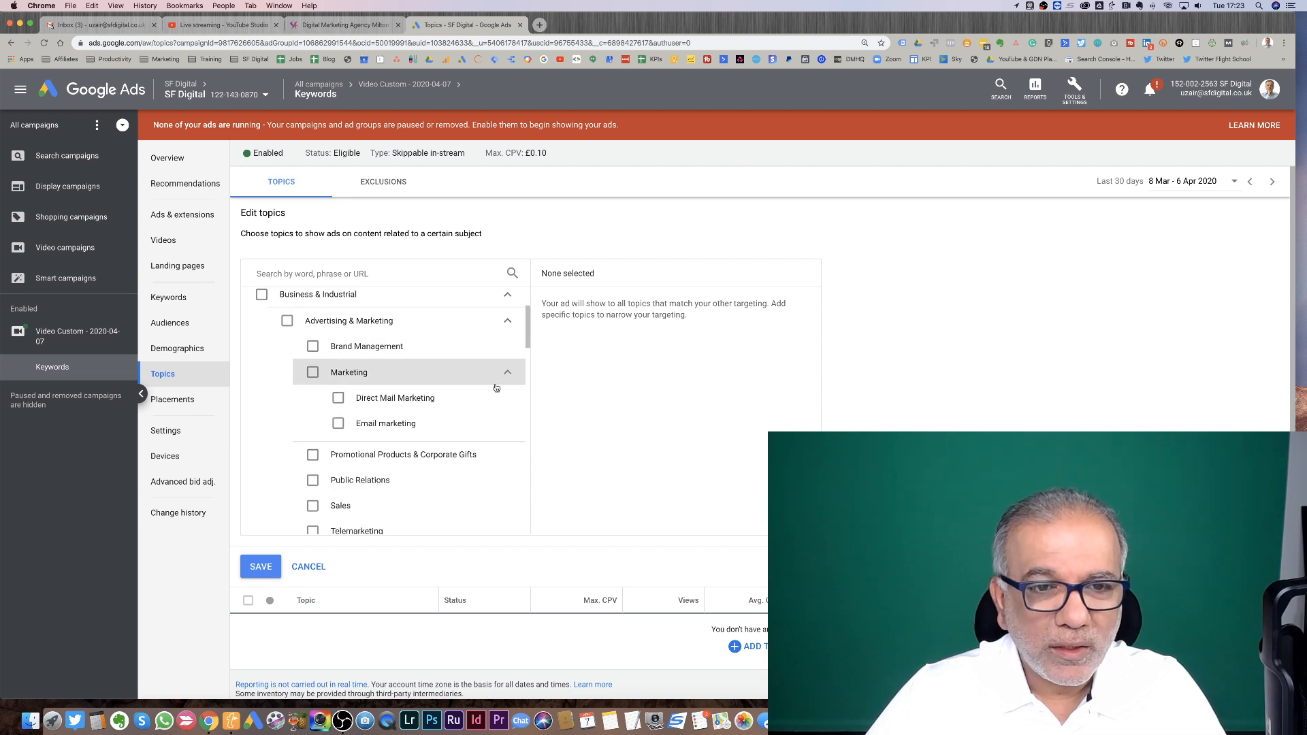
pyautogui.scroll(-1, 425, 424)
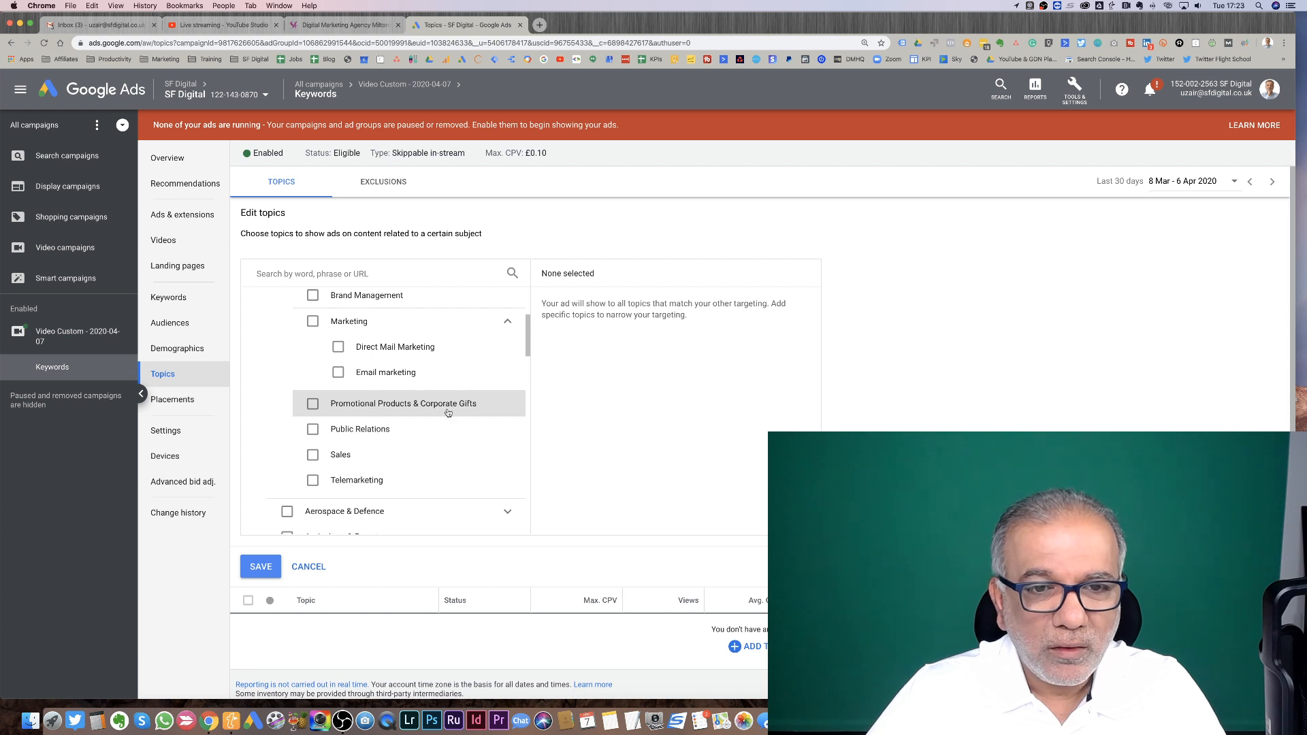
pyautogui.scroll(-3, 453, 412)
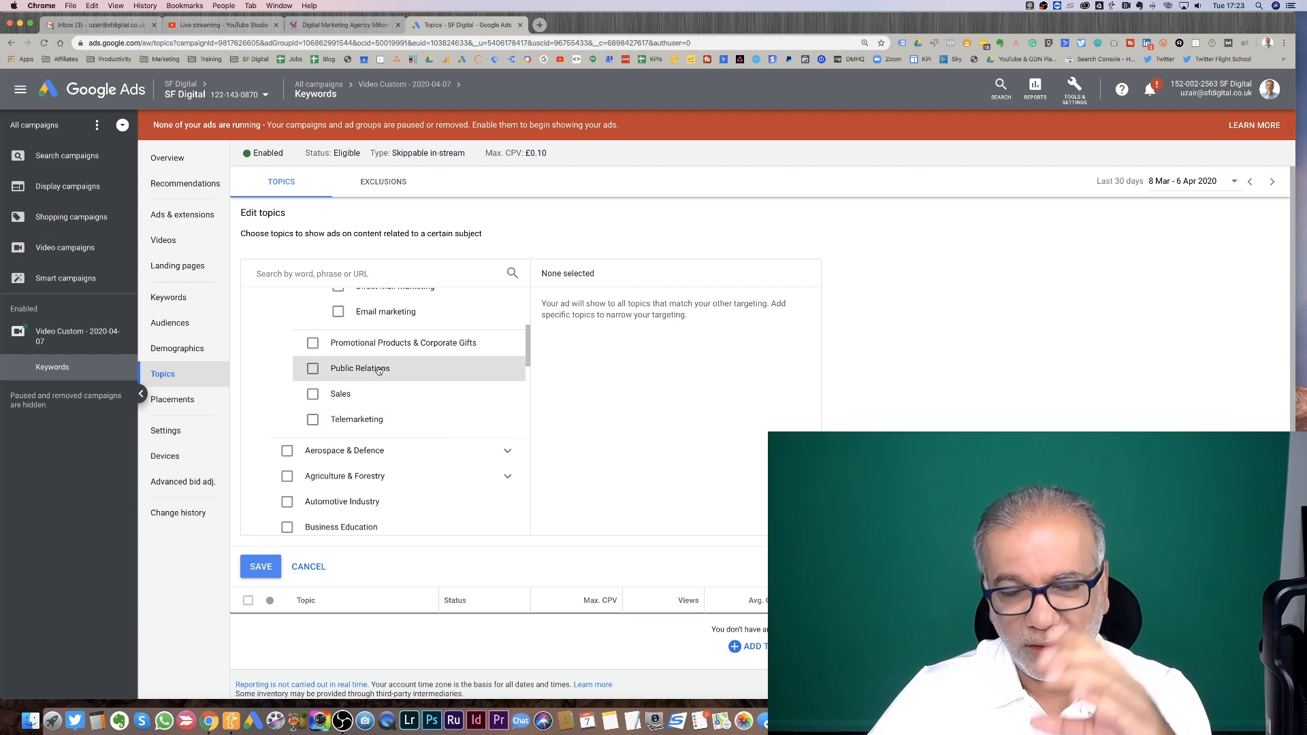
pyautogui.scroll(6, 376, 374)
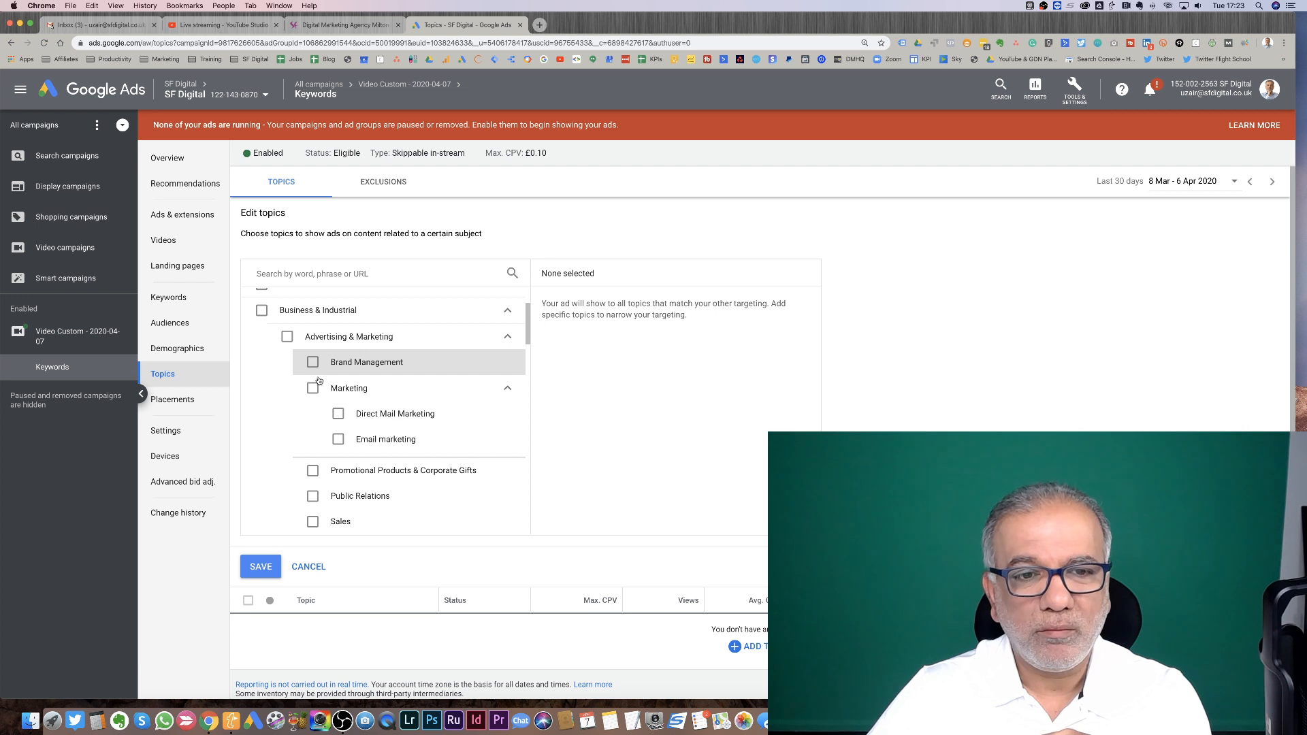
# - Try the Direct Mail Marketing and Email marketing topics one at a time, clearing each selection again
pyautogui.click(338, 414)
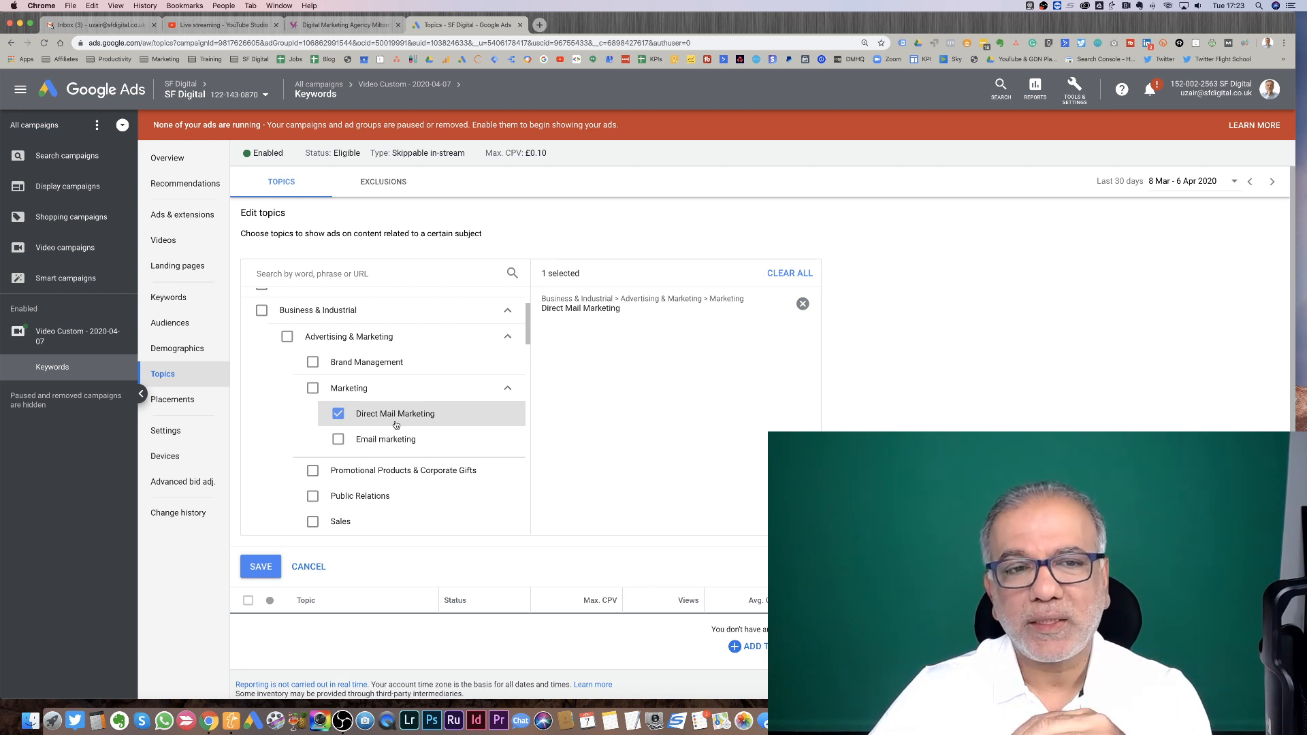
pyautogui.click(338, 414)
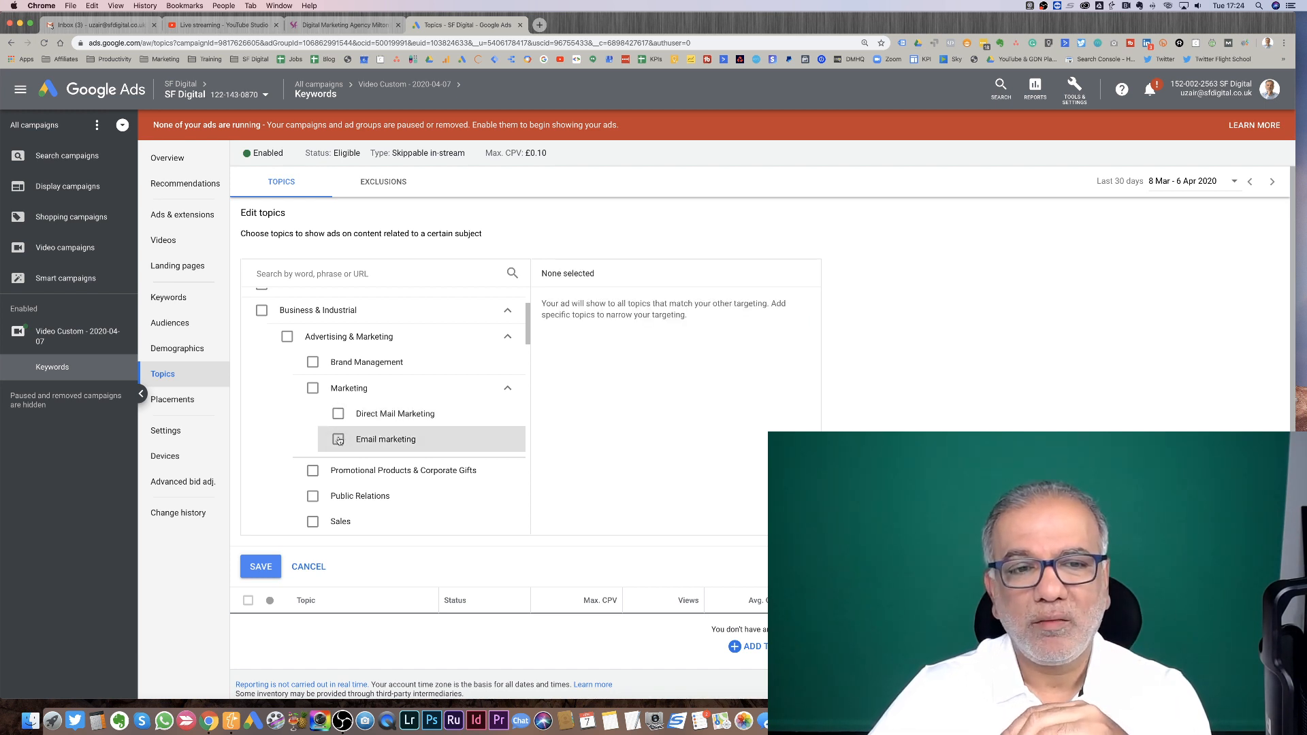
pyautogui.click(338, 442)
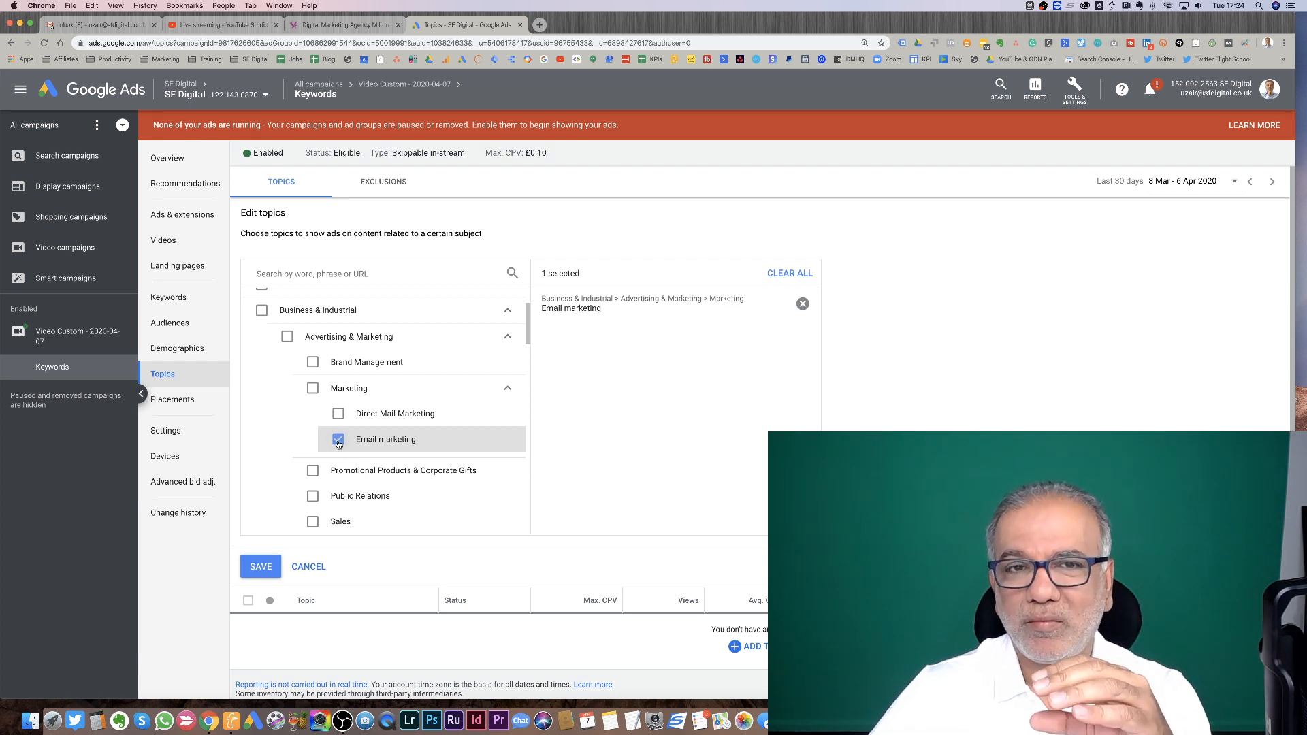
pyautogui.click(339, 441)
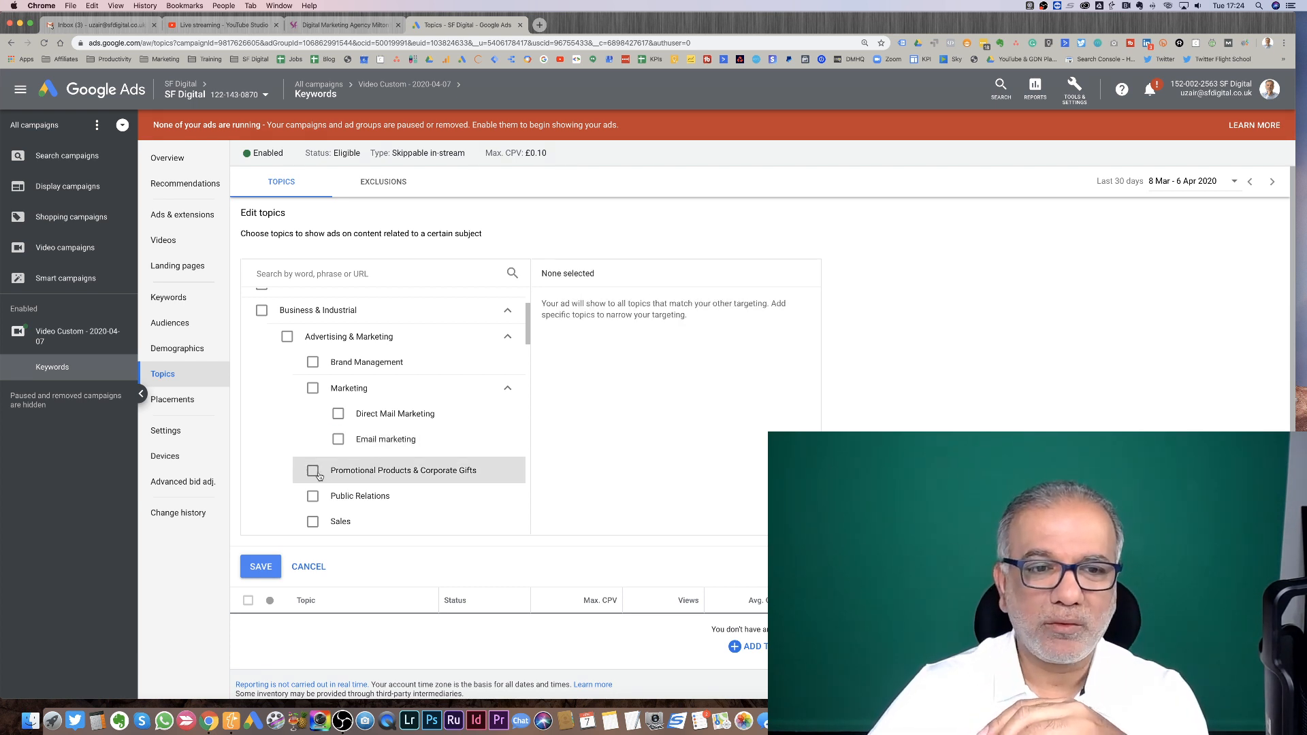
# - Select the Promotional Products & Corporate Gifts and Brand Management topics and save them to the ad group
pyautogui.click(314, 474)
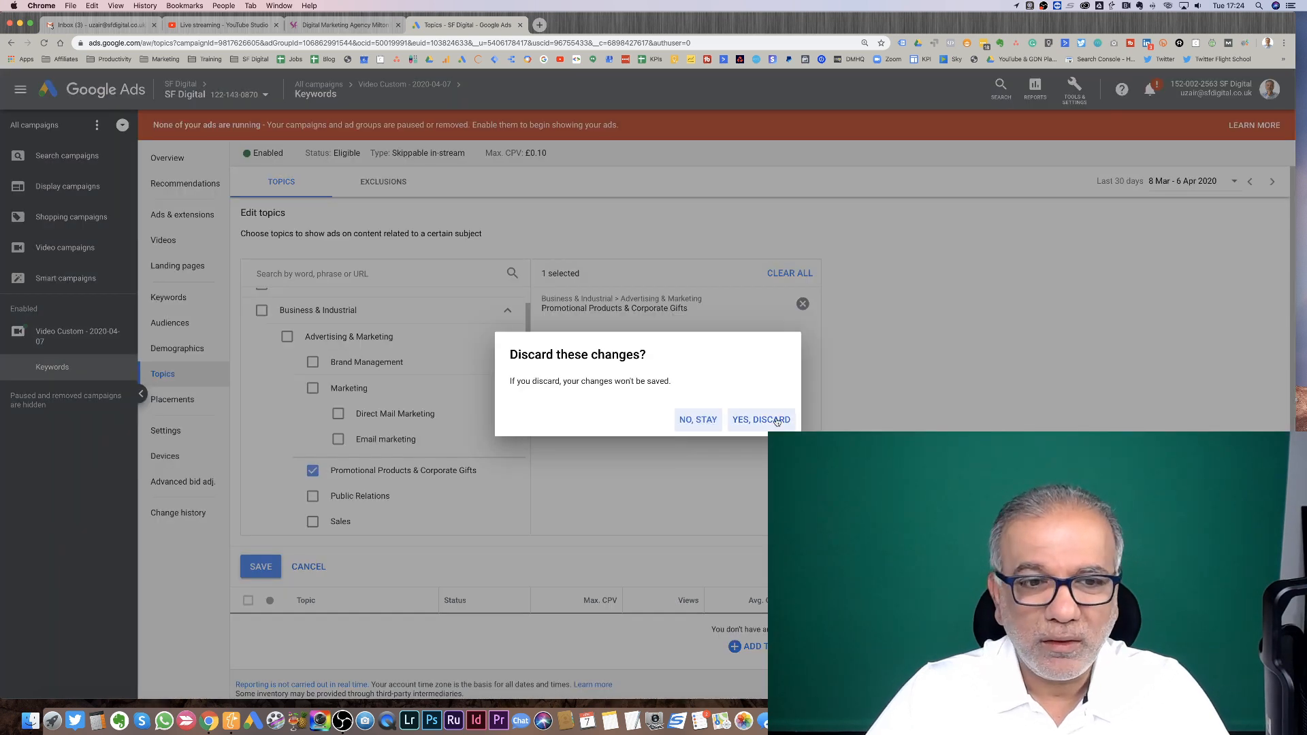
pyautogui.click(698, 419)
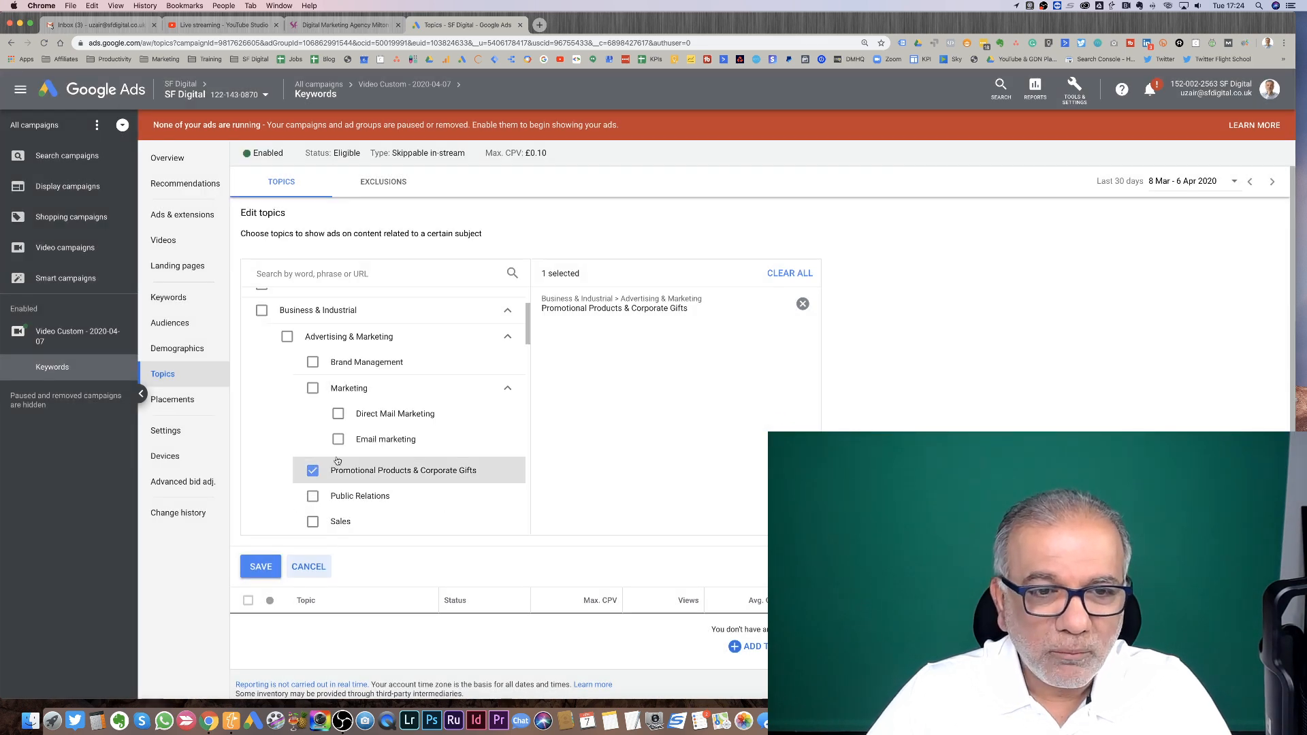
pyautogui.click(312, 361)
pyautogui.click(259, 567)
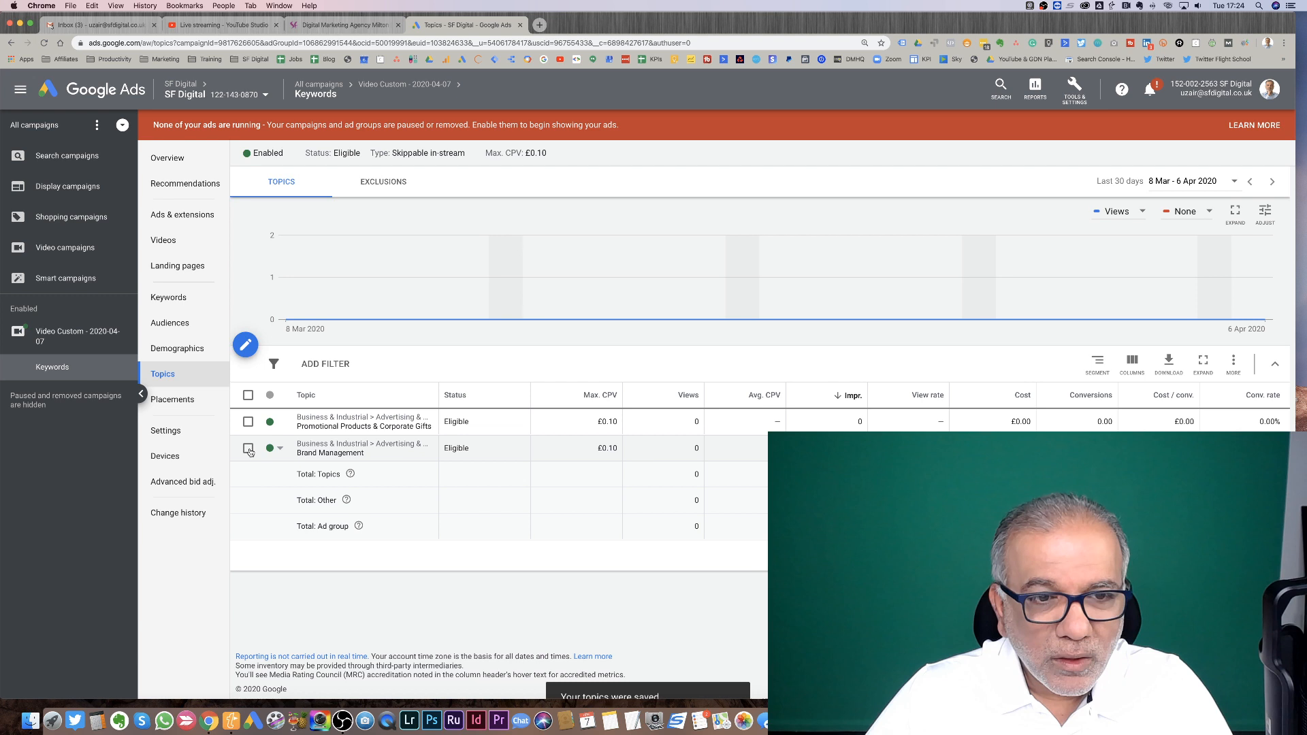
# - Remove the Brand Management topic from the ad group
pyautogui.click(248, 448)
pyautogui.click(319, 363)
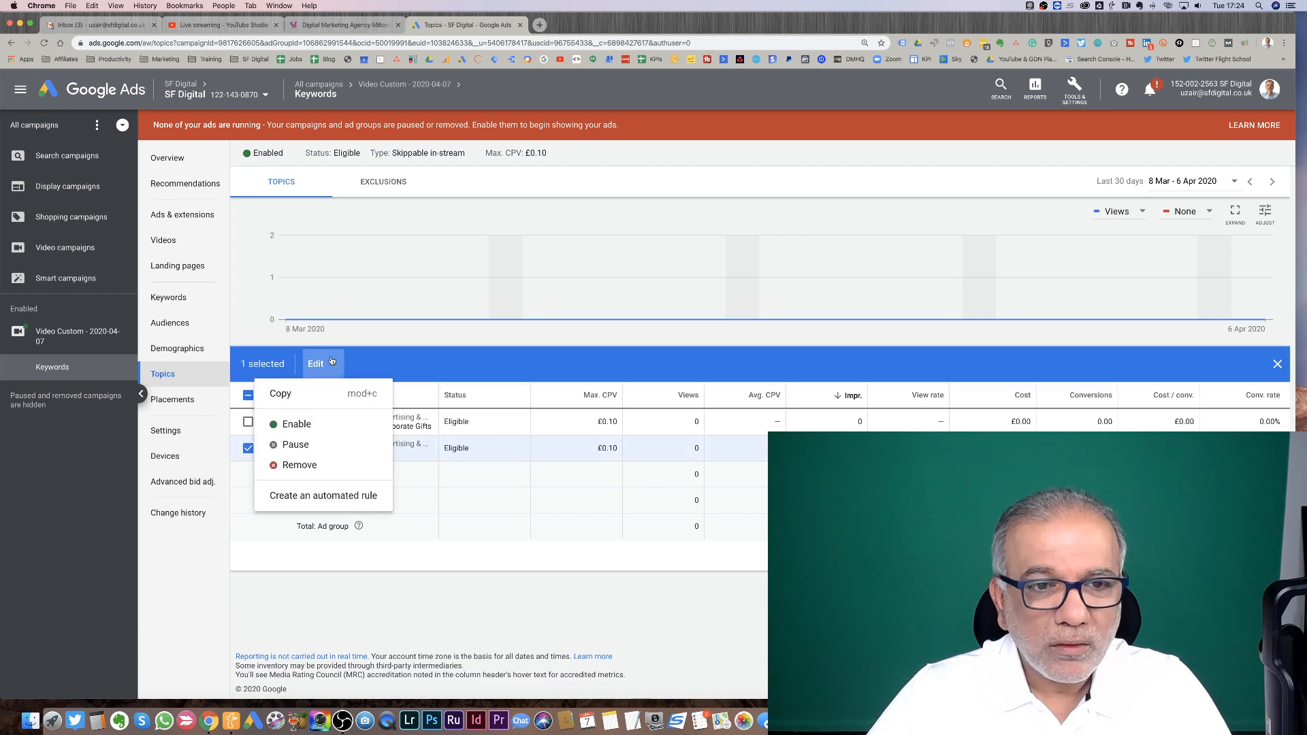
pyautogui.click(308, 464)
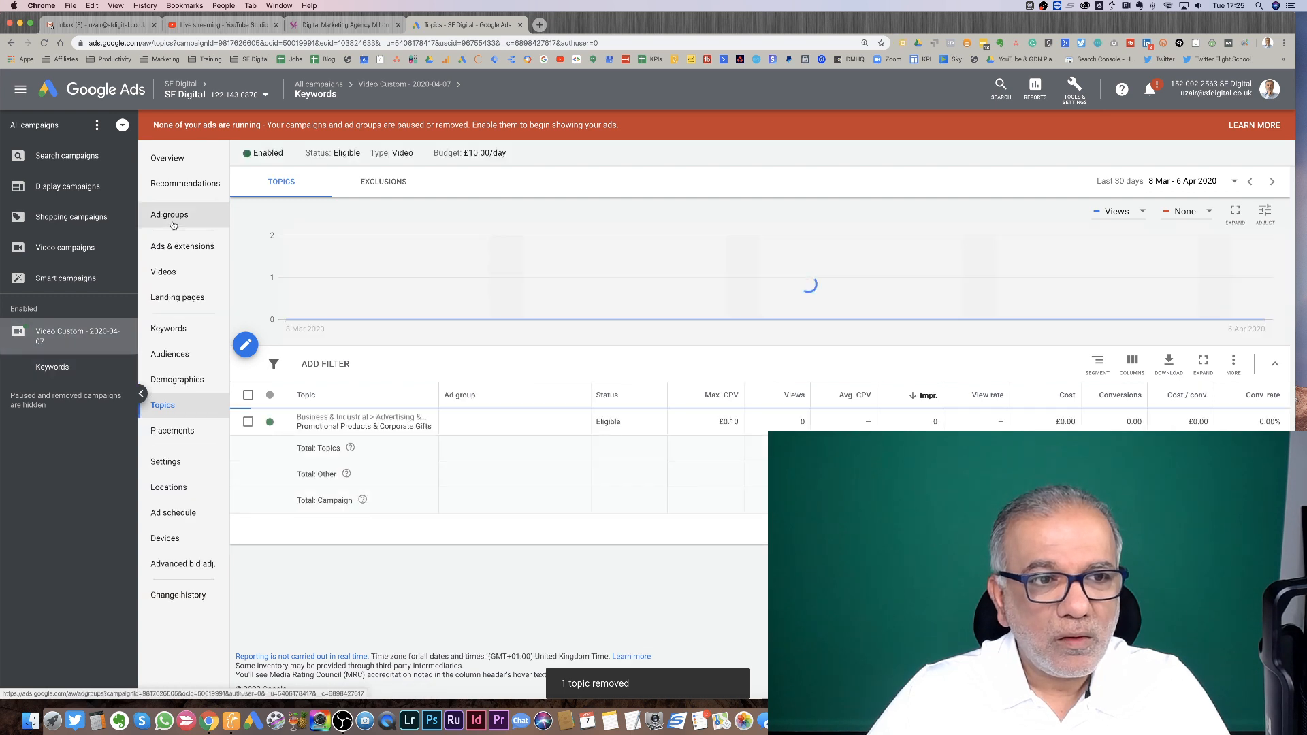
# - Rename the campaign's Keywords ad group as "Keywords + Topic (Brand)"
pyautogui.click(173, 225)
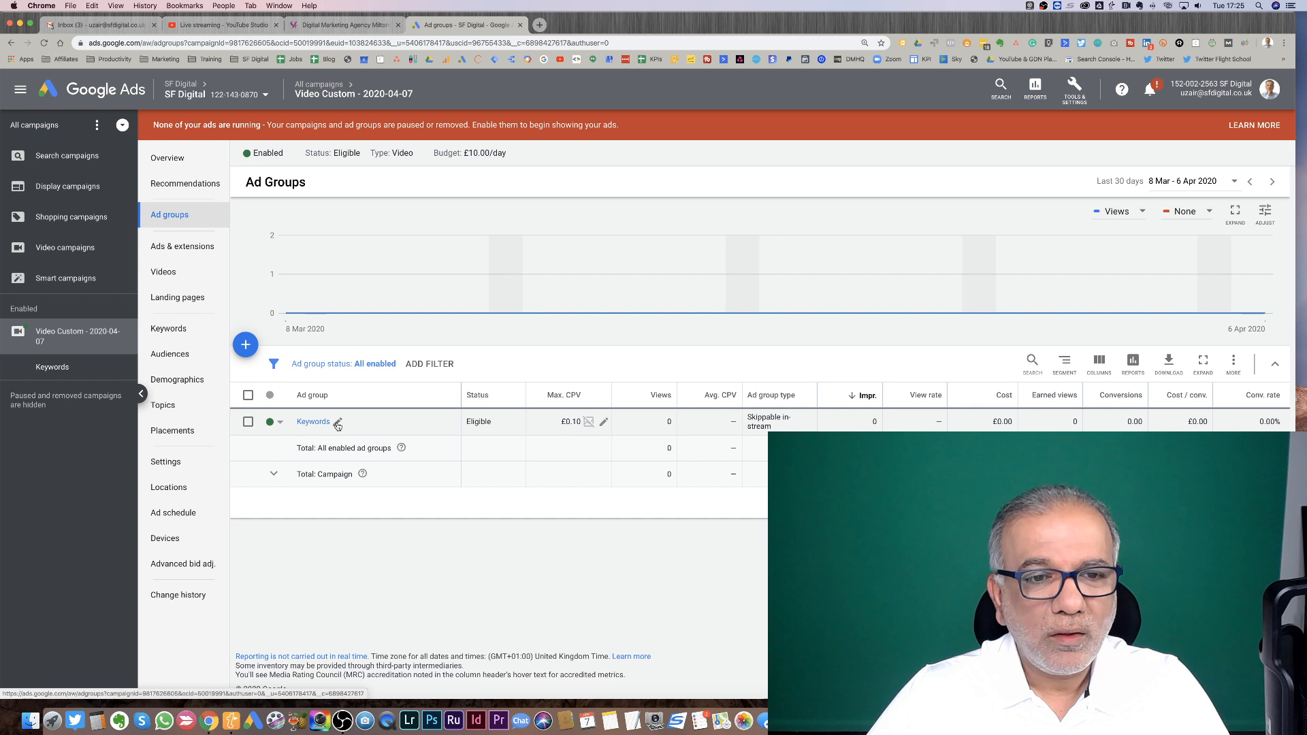
pyautogui.click(337, 423)
pyautogui.write('+ T')
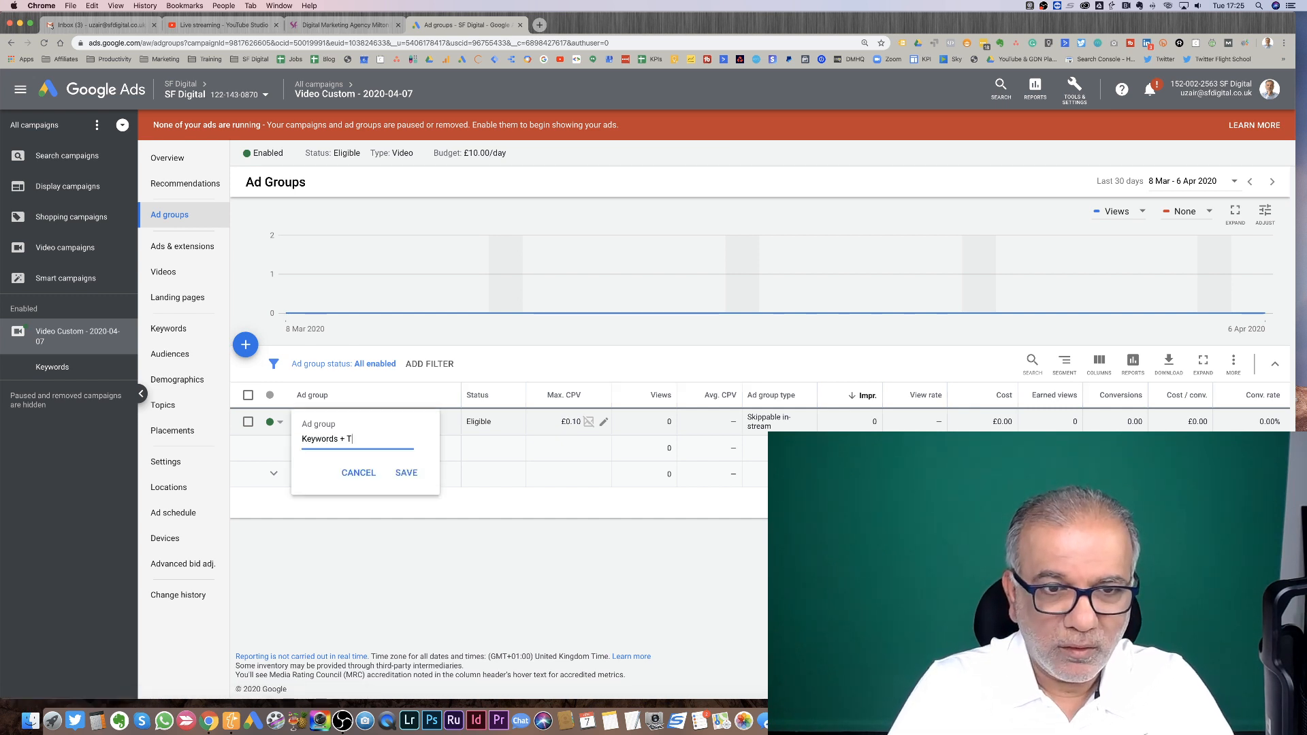
pyautogui.write('op')
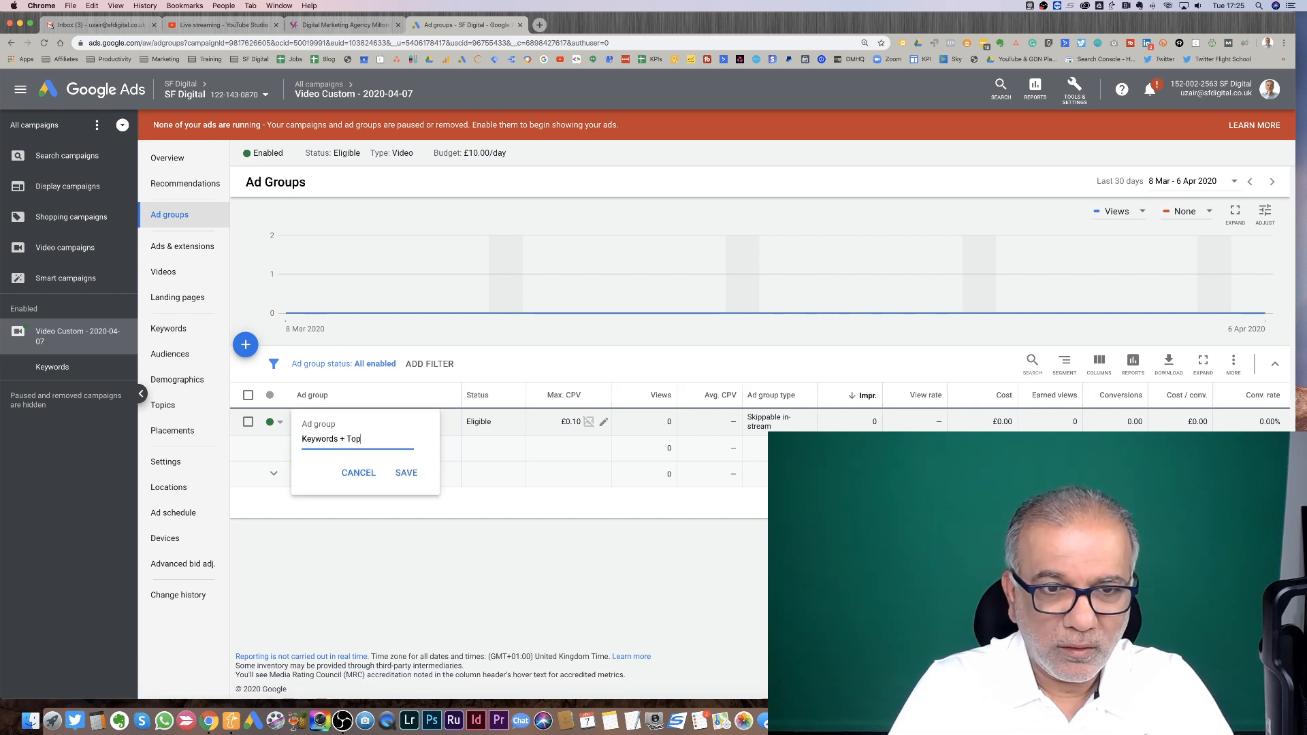
pyautogui.write('ic (Brand)')
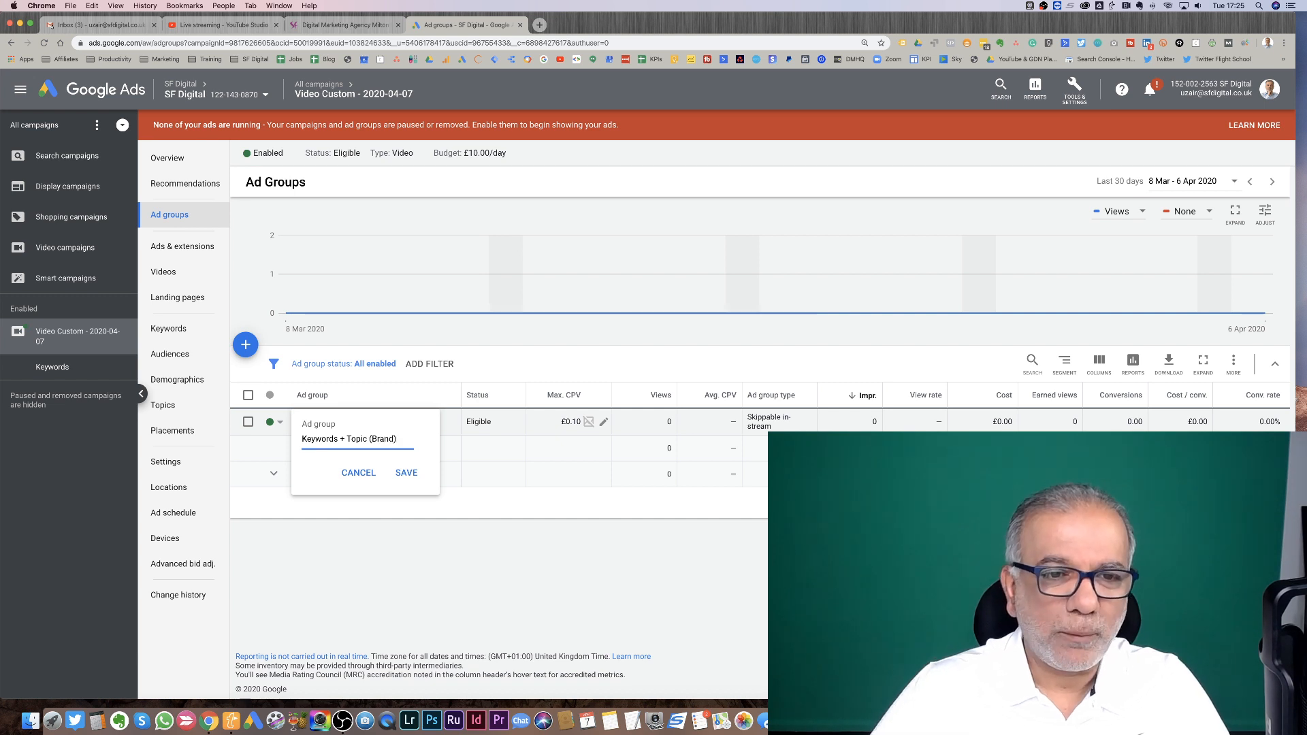
pyautogui.click(406, 473)
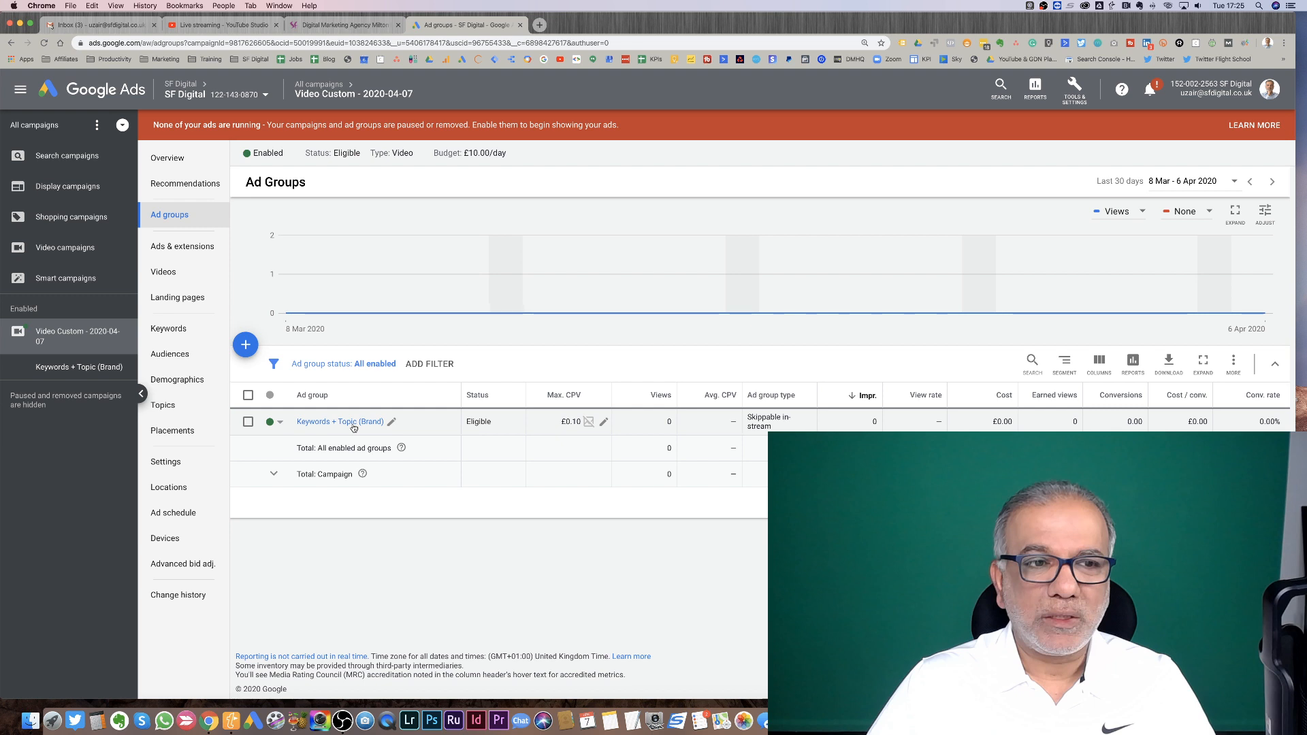
# - Copy the Keywords + Topic (Brand) ad group and paste it into the Video Custom - 2020-04-07 campaign, without pausing the new ad group
pyautogui.click(248, 421)
pyautogui.press('super+c')
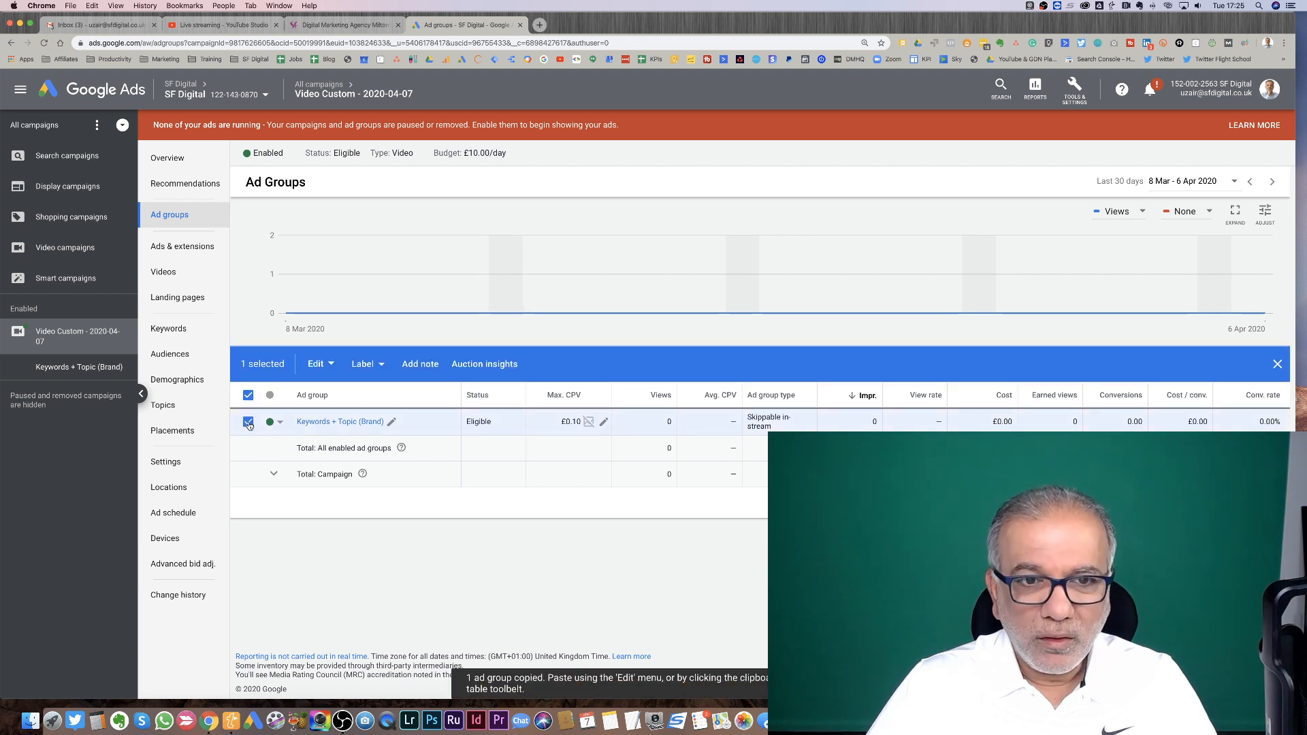
pyautogui.click(318, 364)
pyautogui.click(303, 390)
pyautogui.click(327, 372)
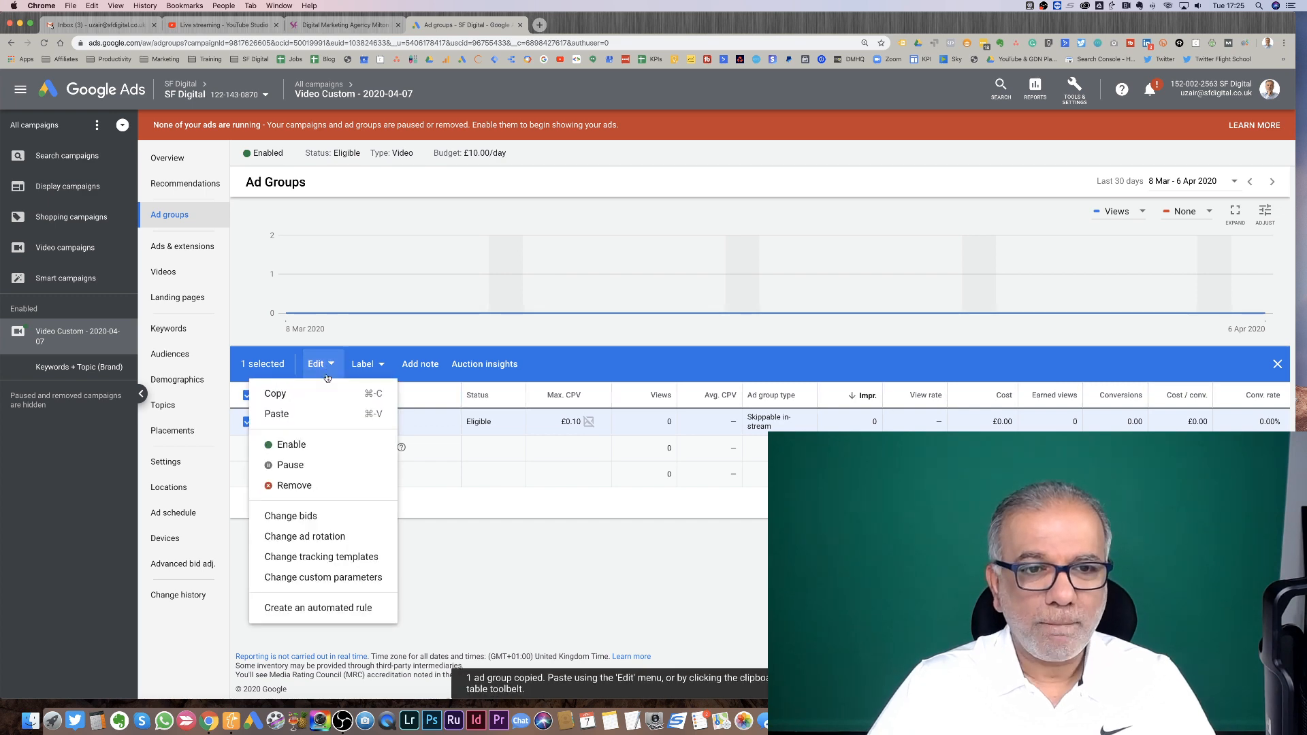
pyautogui.click(317, 414)
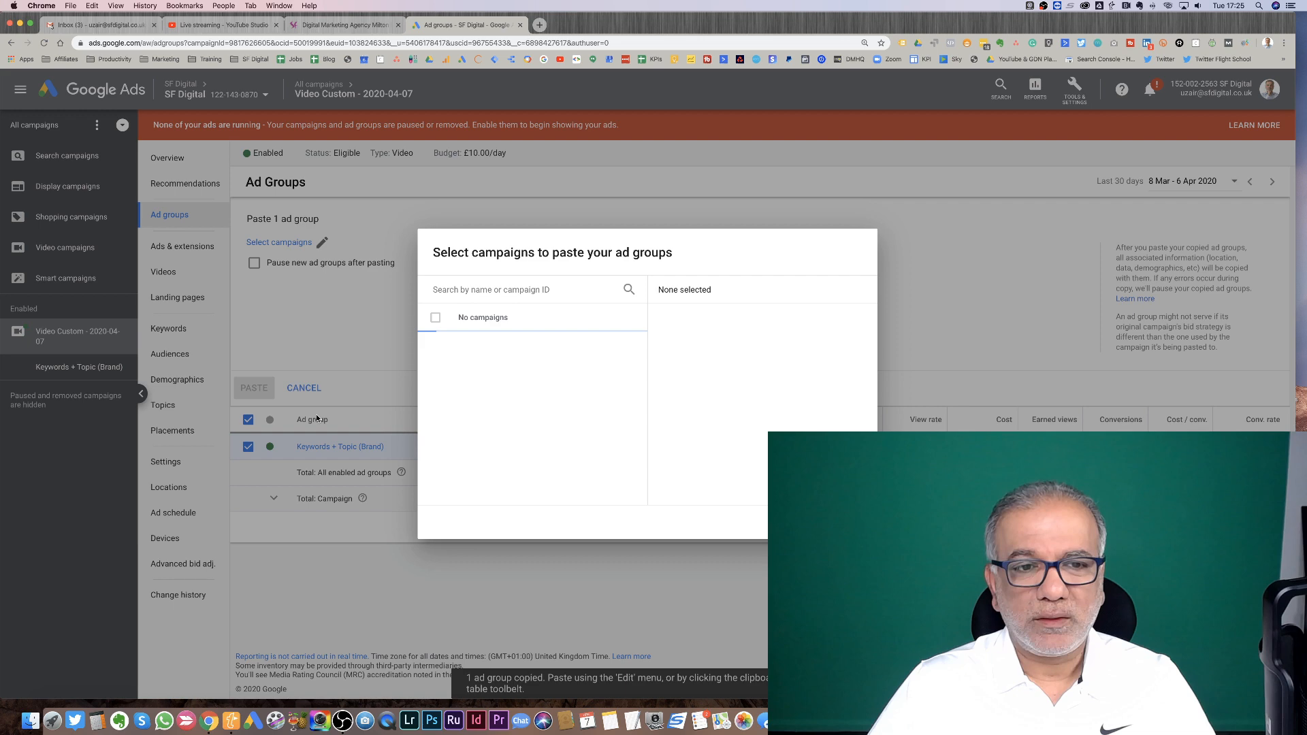
pyautogui.click(562, 345)
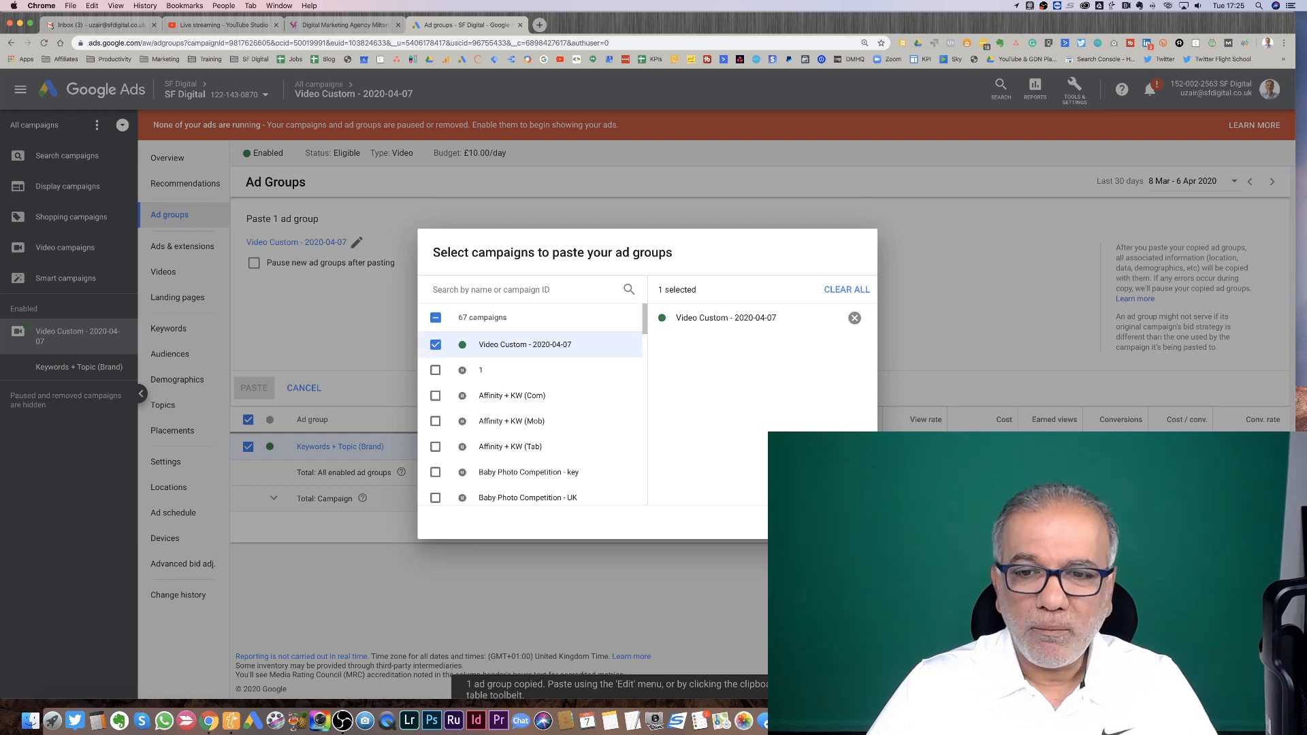
pyautogui.click(853, 522)
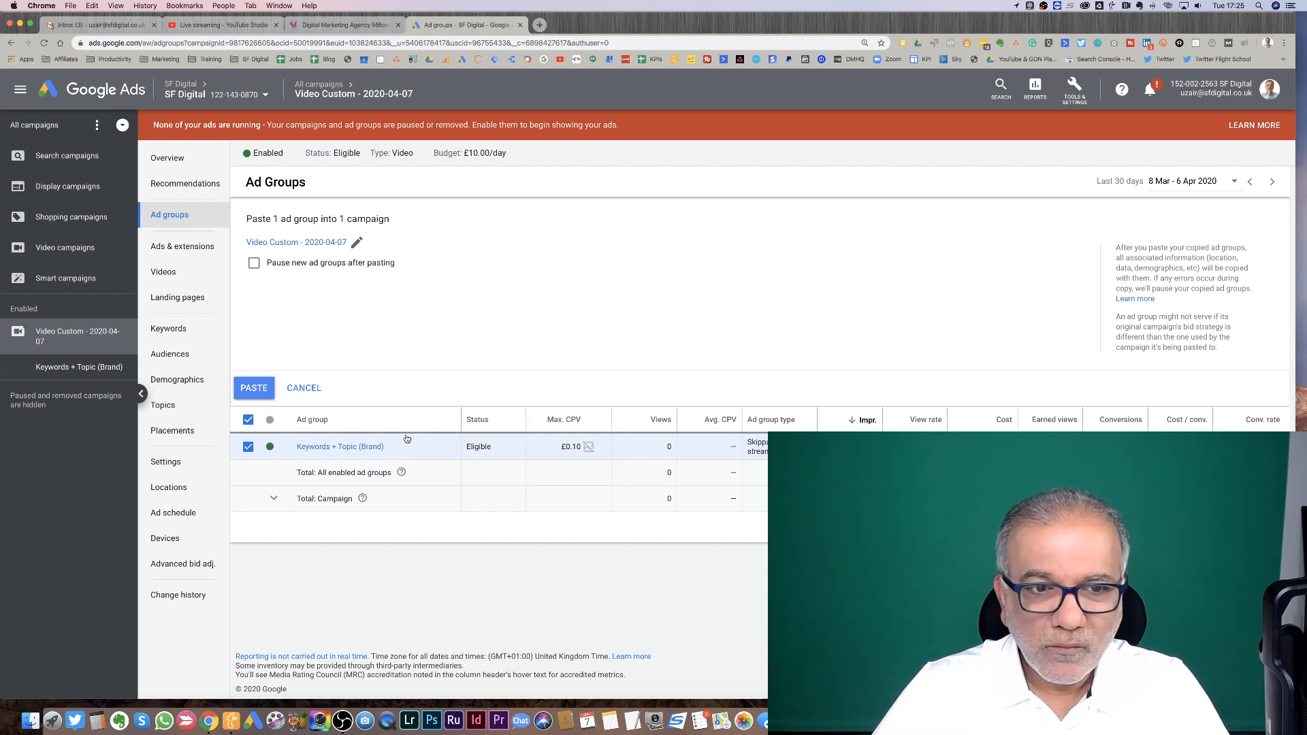
pyautogui.click(256, 390)
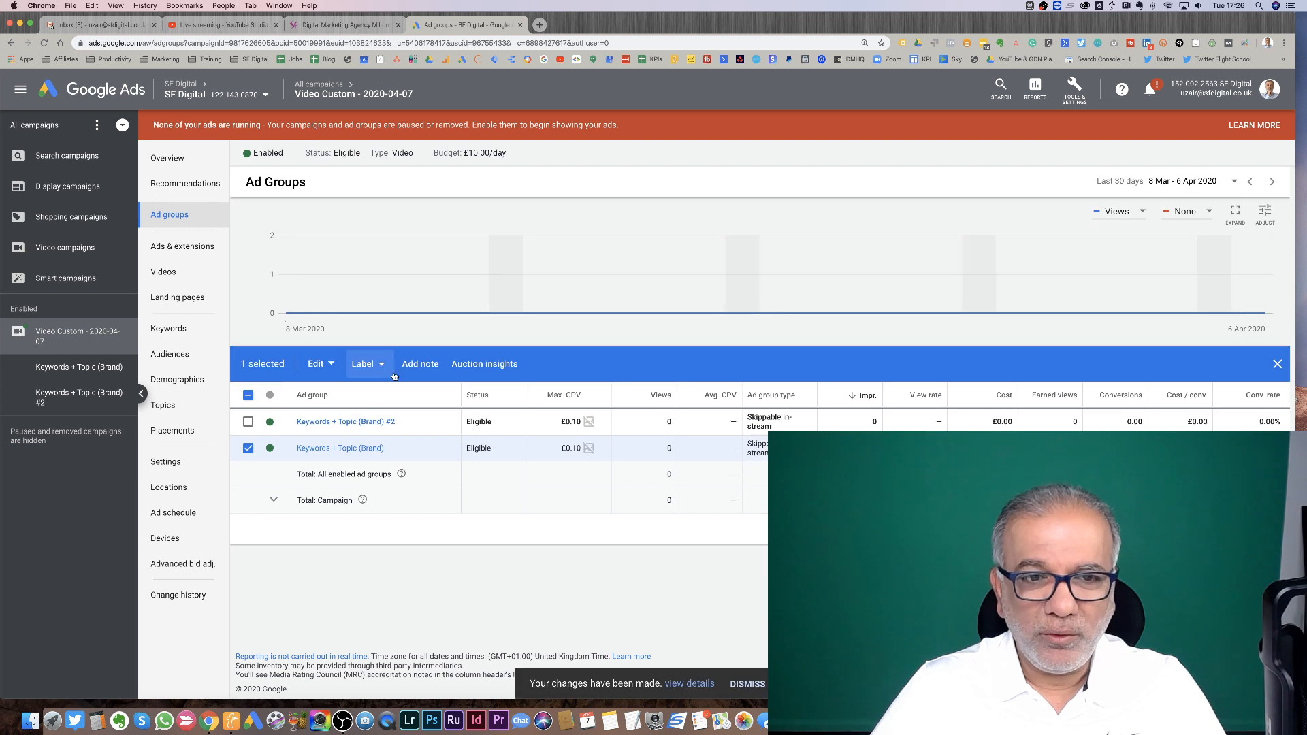
pyautogui.click(248, 448)
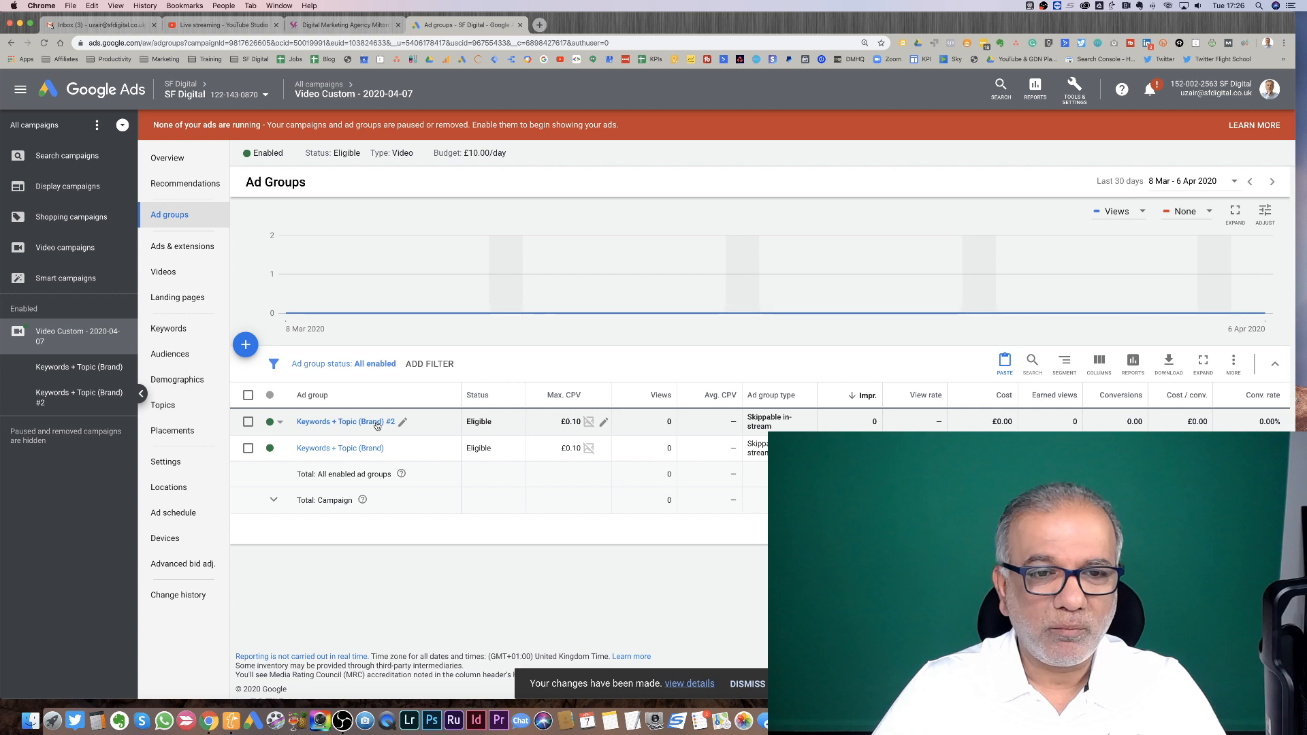
# - Pause the Promotional Products & Corporate Gifts topic in the copied ad group Keywords + Topic (Brand) #2
pyautogui.click(403, 422)
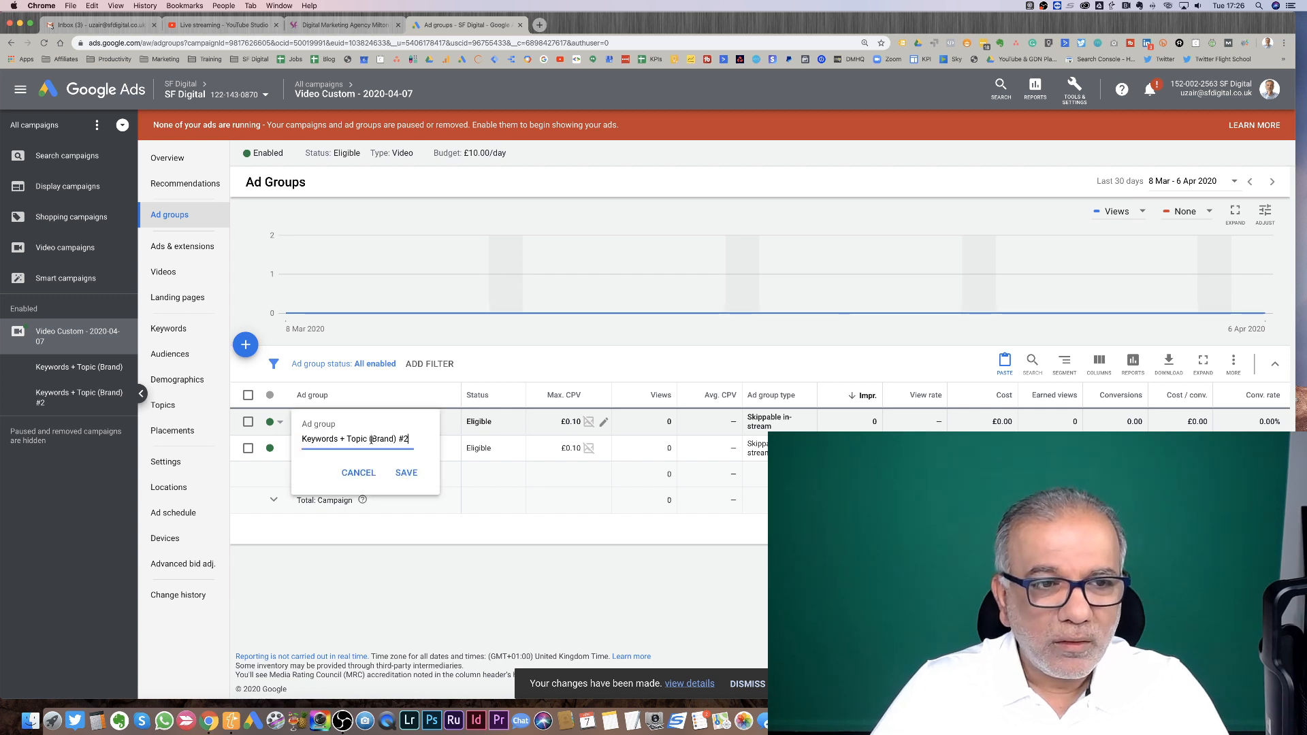
pyautogui.press('Return')
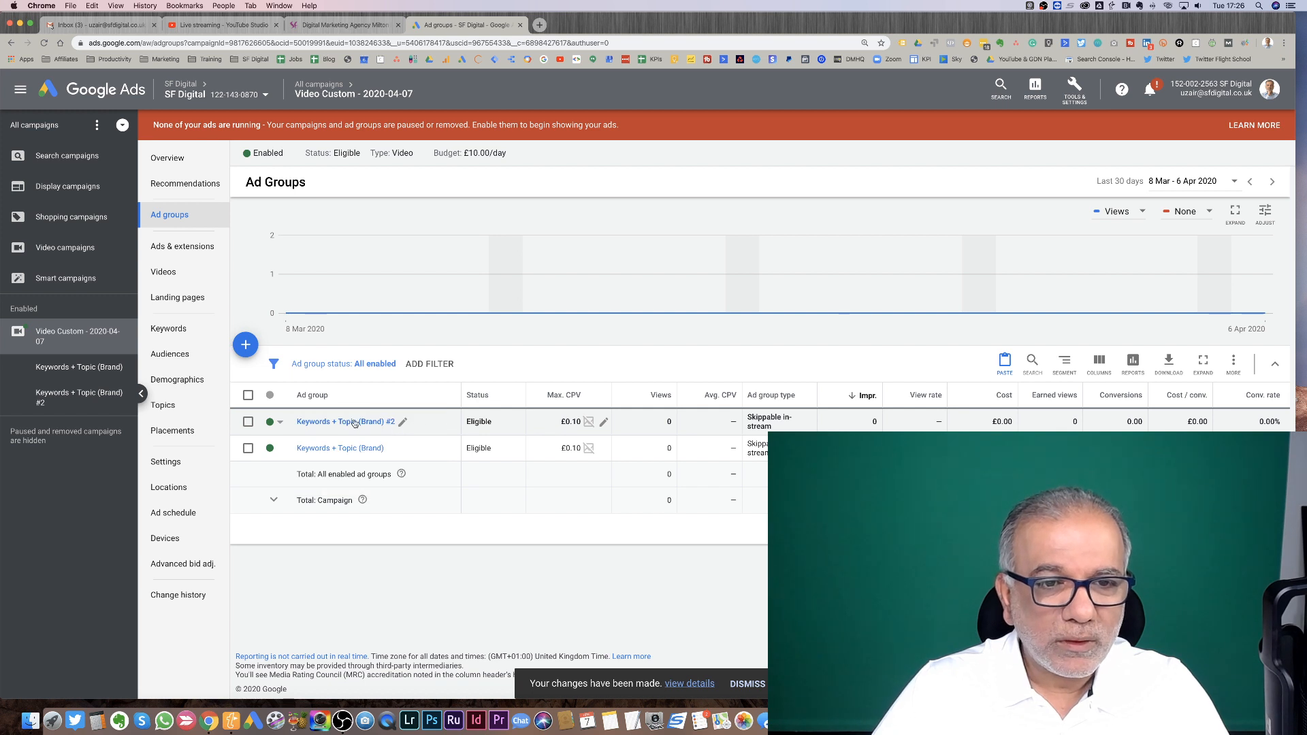
pyautogui.click(319, 423)
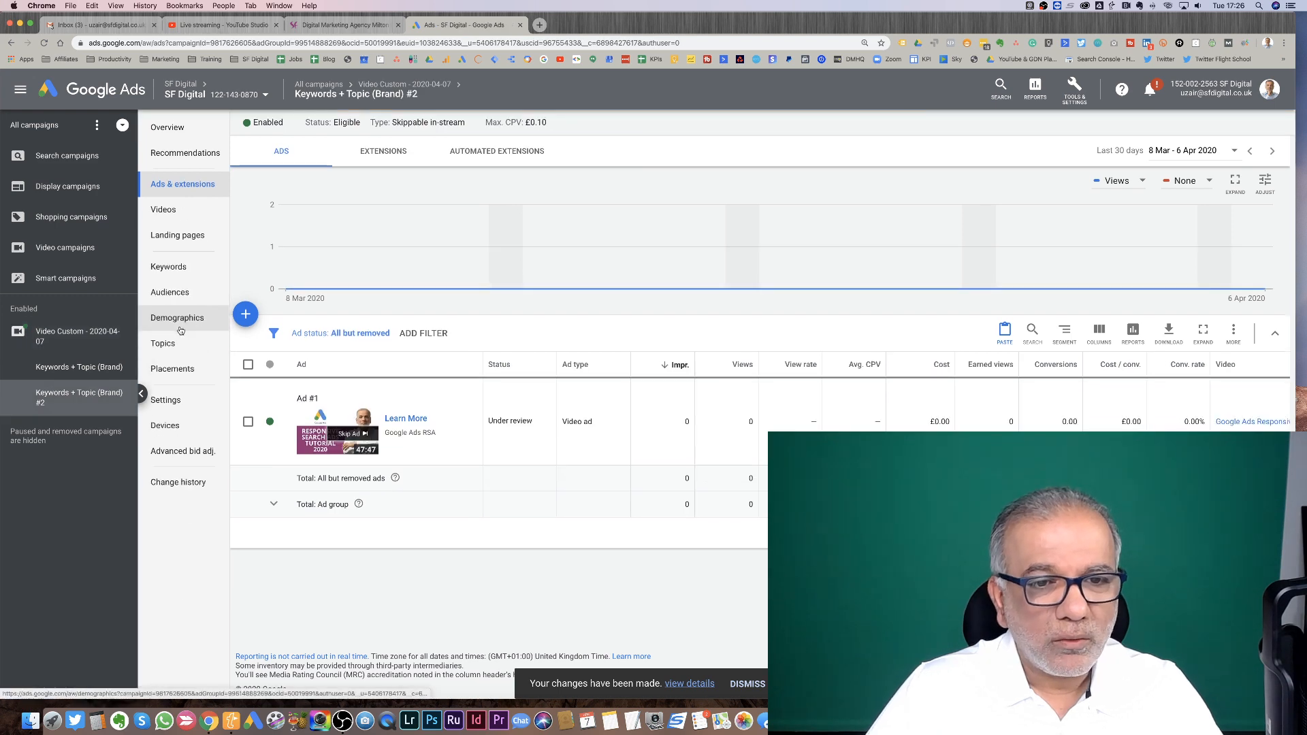
pyautogui.click(180, 330)
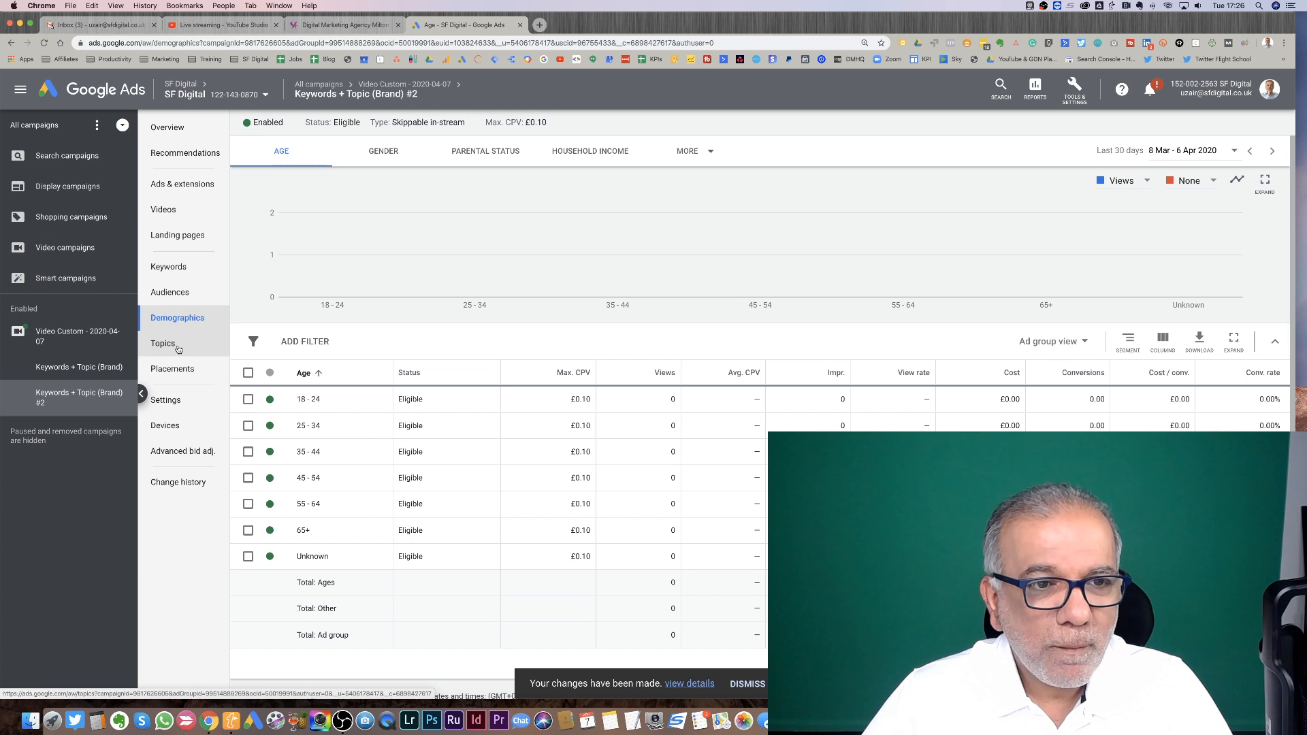
pyautogui.click(178, 349)
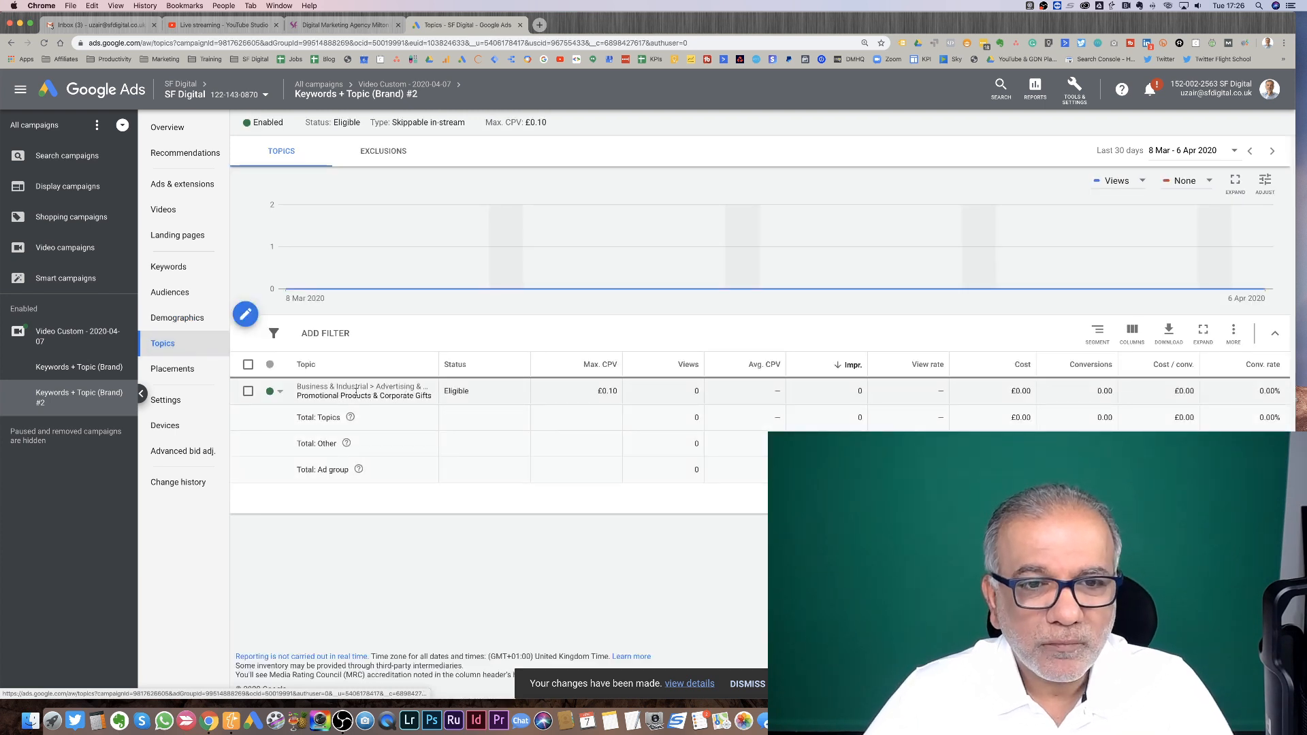
pyautogui.click(279, 391)
pyautogui.click(284, 418)
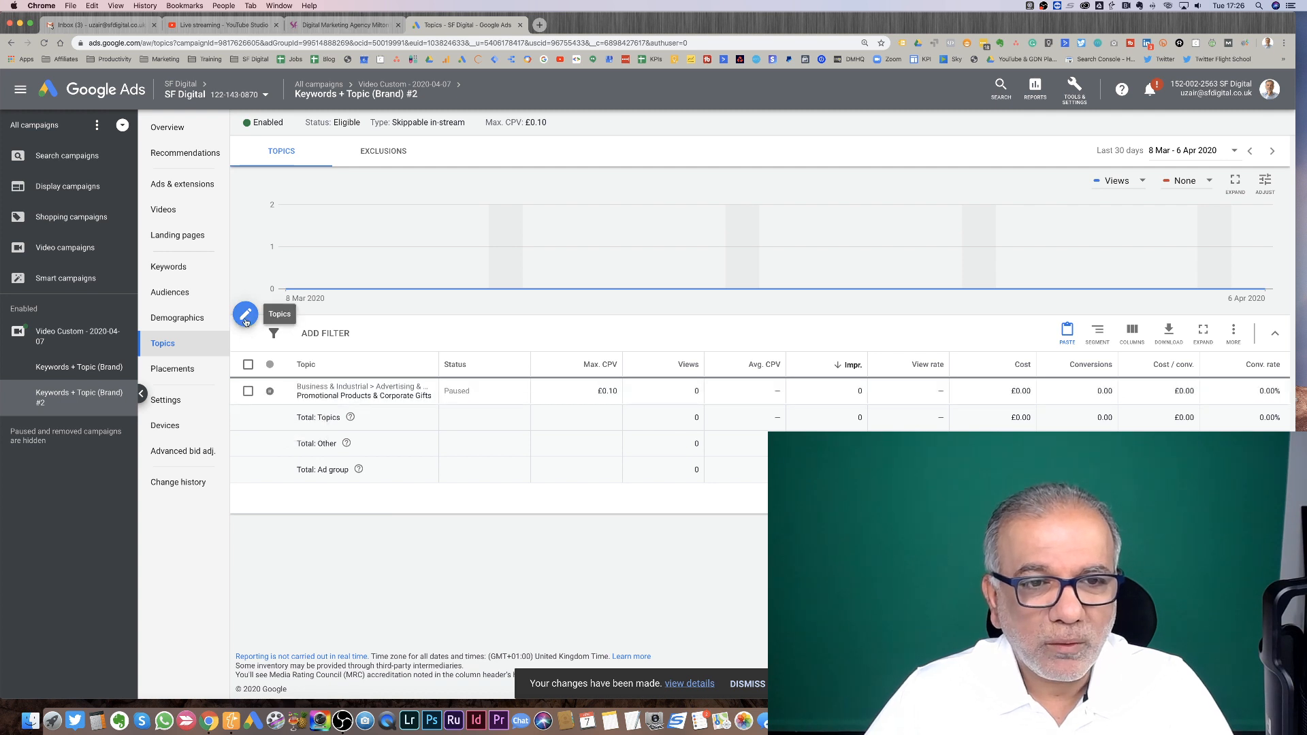
# - Add the Consulting topic under Business & Industrial > Business Services to the Keywords + Topic (Brand) #2 ad group and save
pyautogui.click(246, 318)
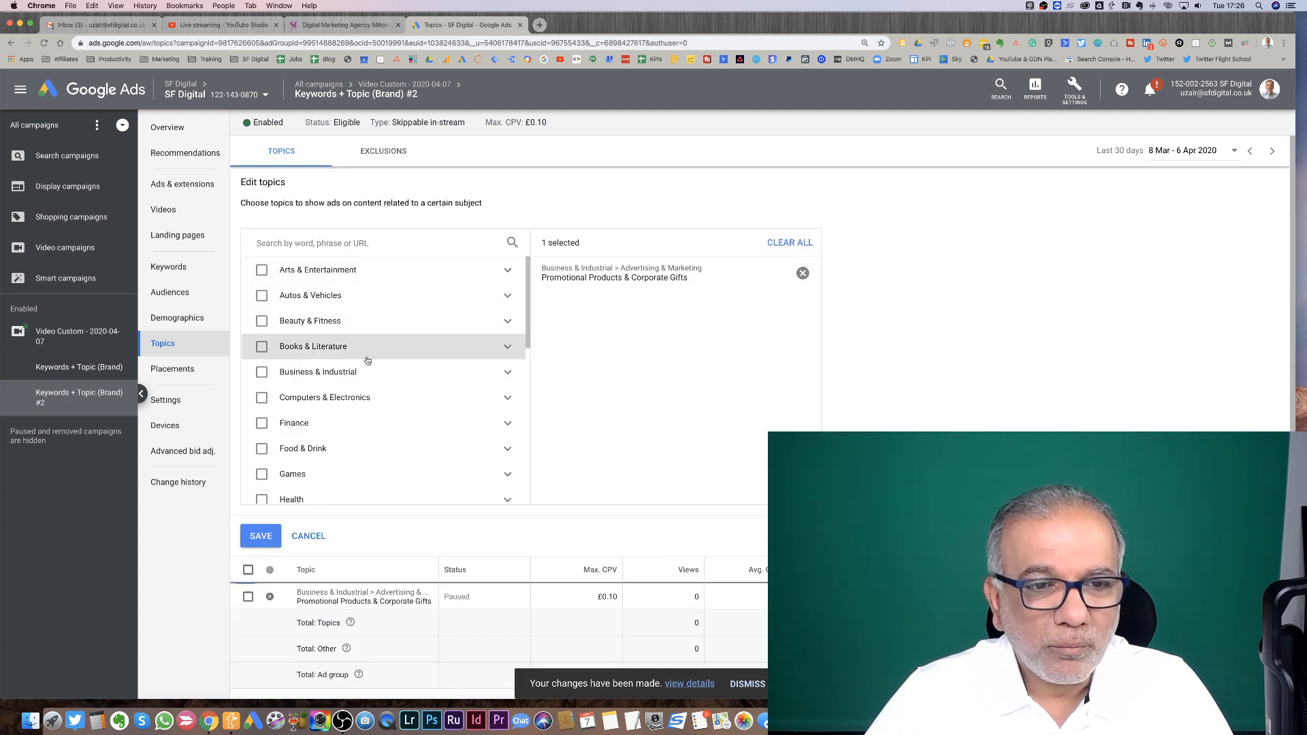
pyautogui.scroll(-4, 367, 360)
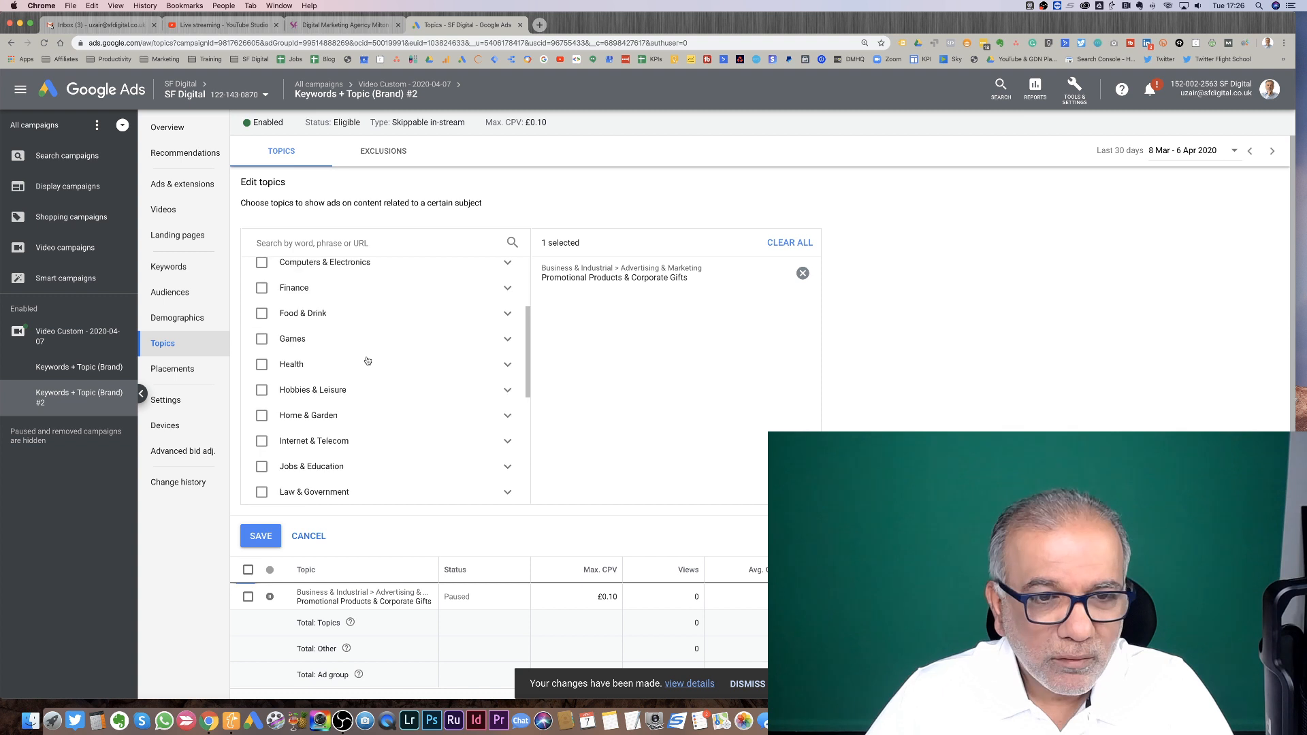
pyautogui.scroll(-4, 368, 360)
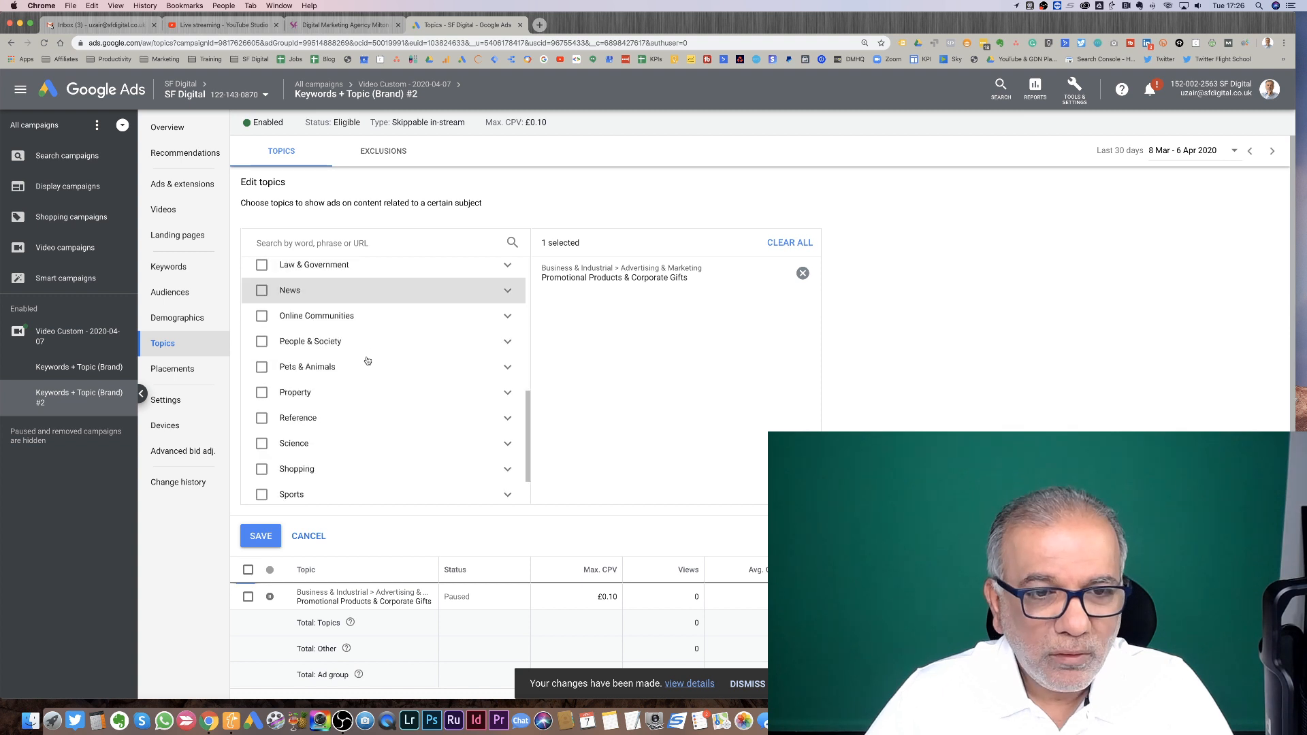
pyautogui.scroll(8, 367, 354)
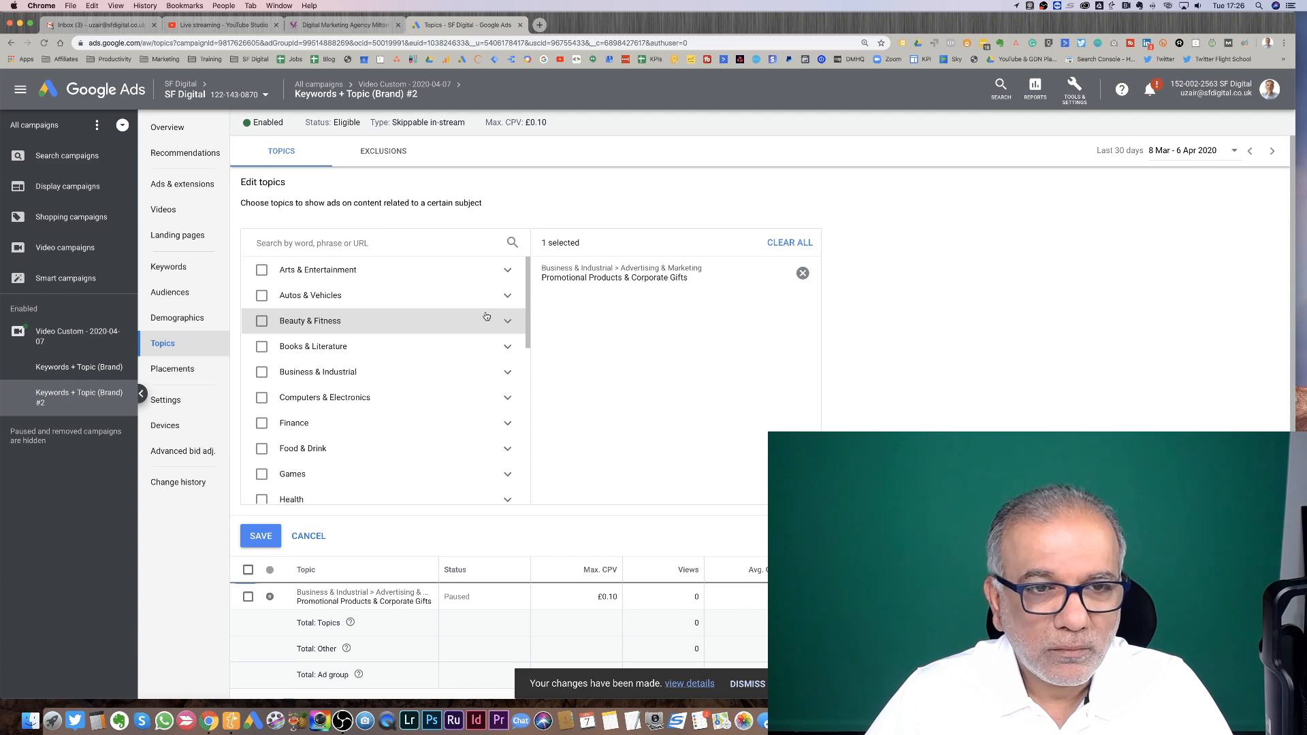
pyautogui.scroll(1, 487, 316)
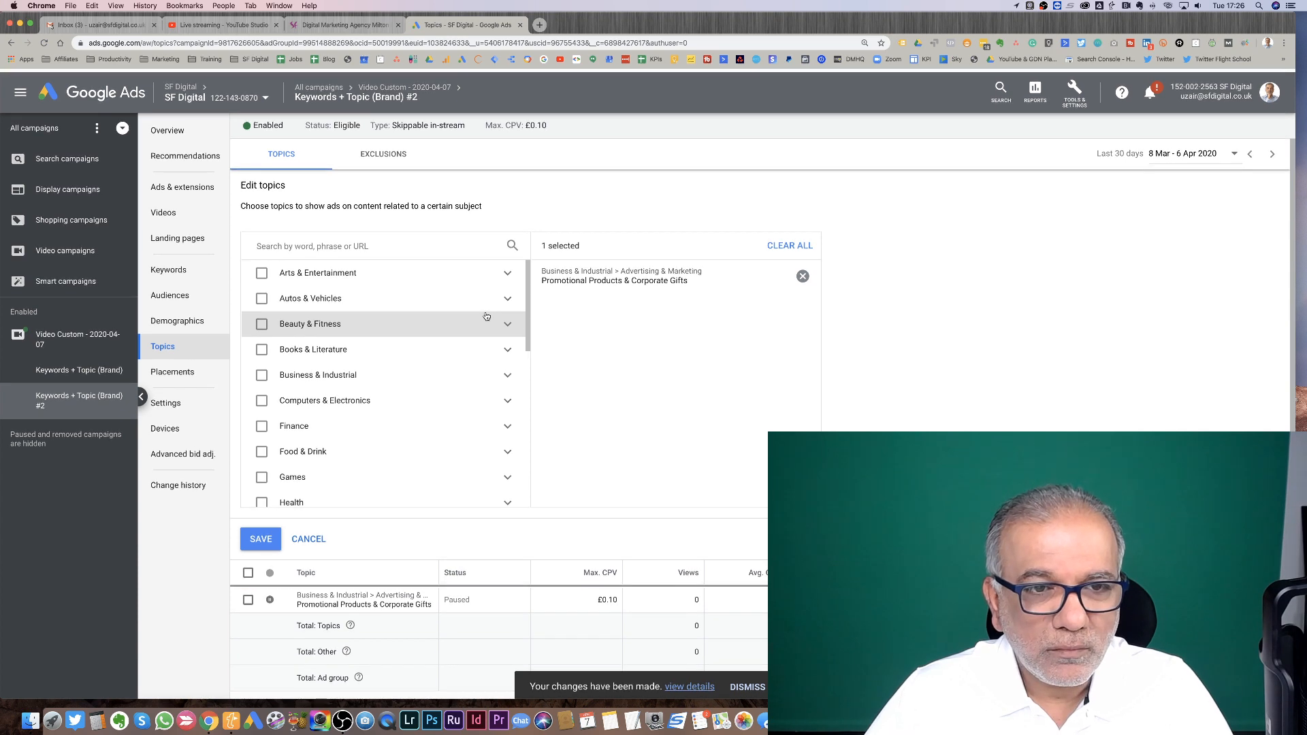
pyautogui.click(507, 375)
pyautogui.scroll(-2, 449, 401)
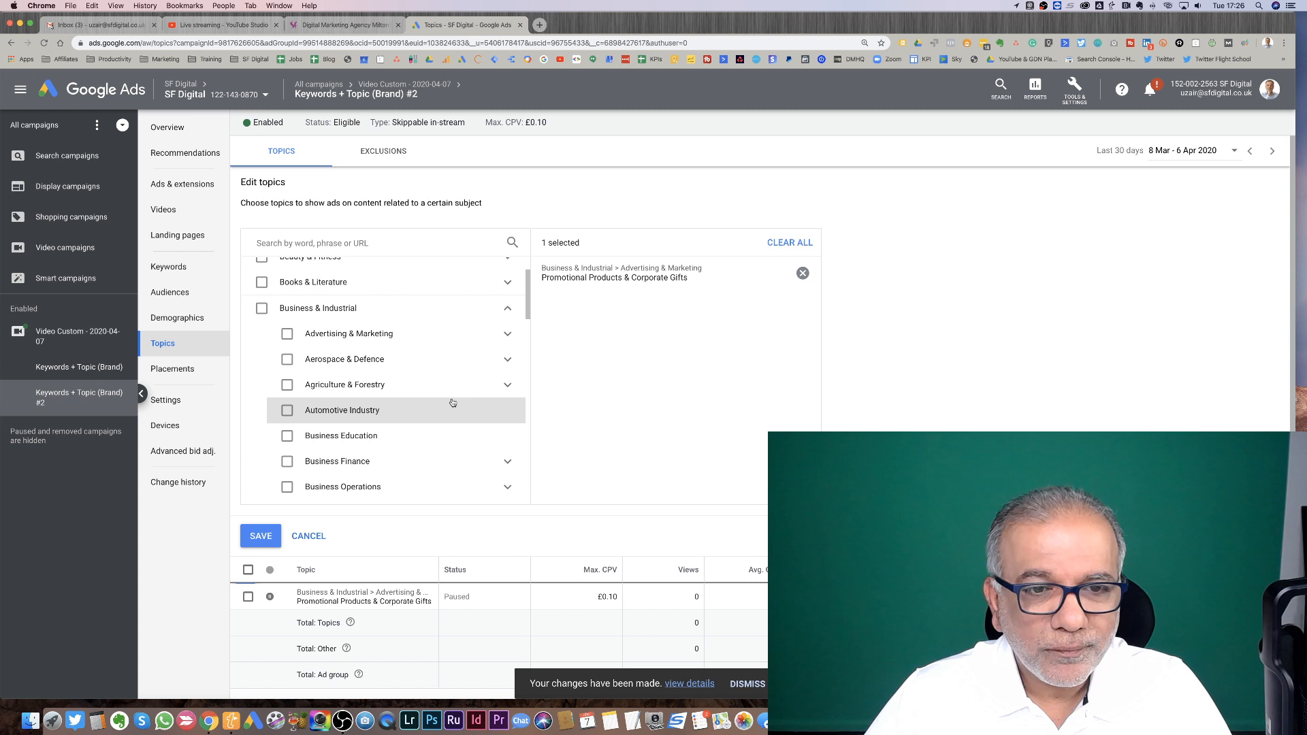
pyautogui.scroll(-3, 452, 403)
pyautogui.click(368, 411)
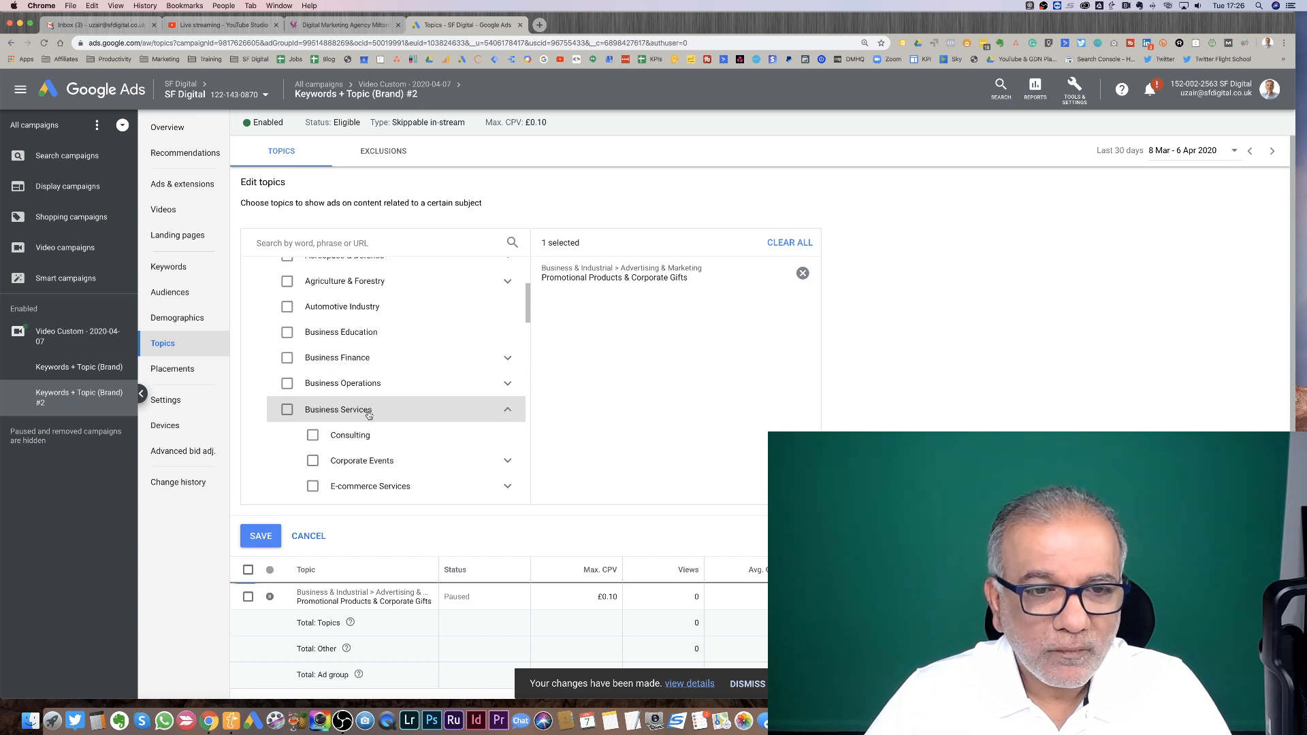
pyautogui.click(313, 435)
pyautogui.click(261, 535)
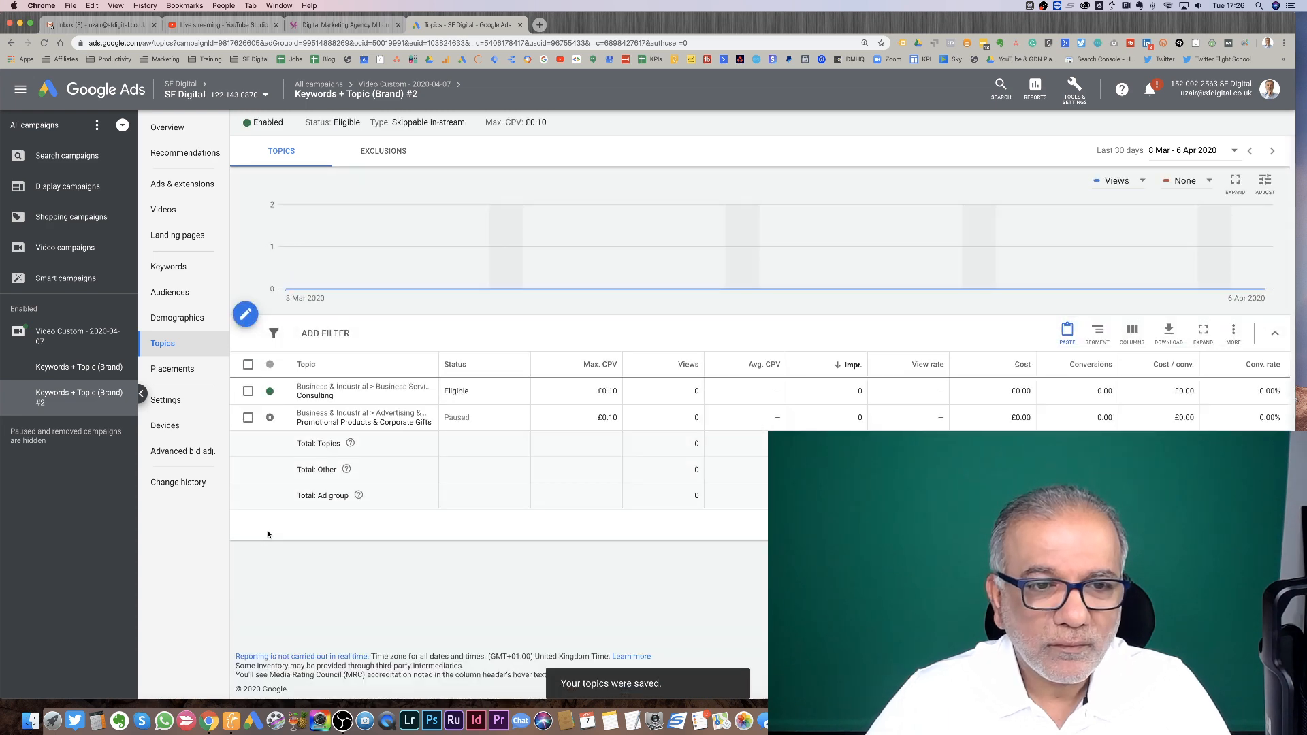
# - Rename the campaign's Keywords + Topic (Brand) #2 ad group as "Keywords + Topic (Consulting)"
pyautogui.click(73, 339)
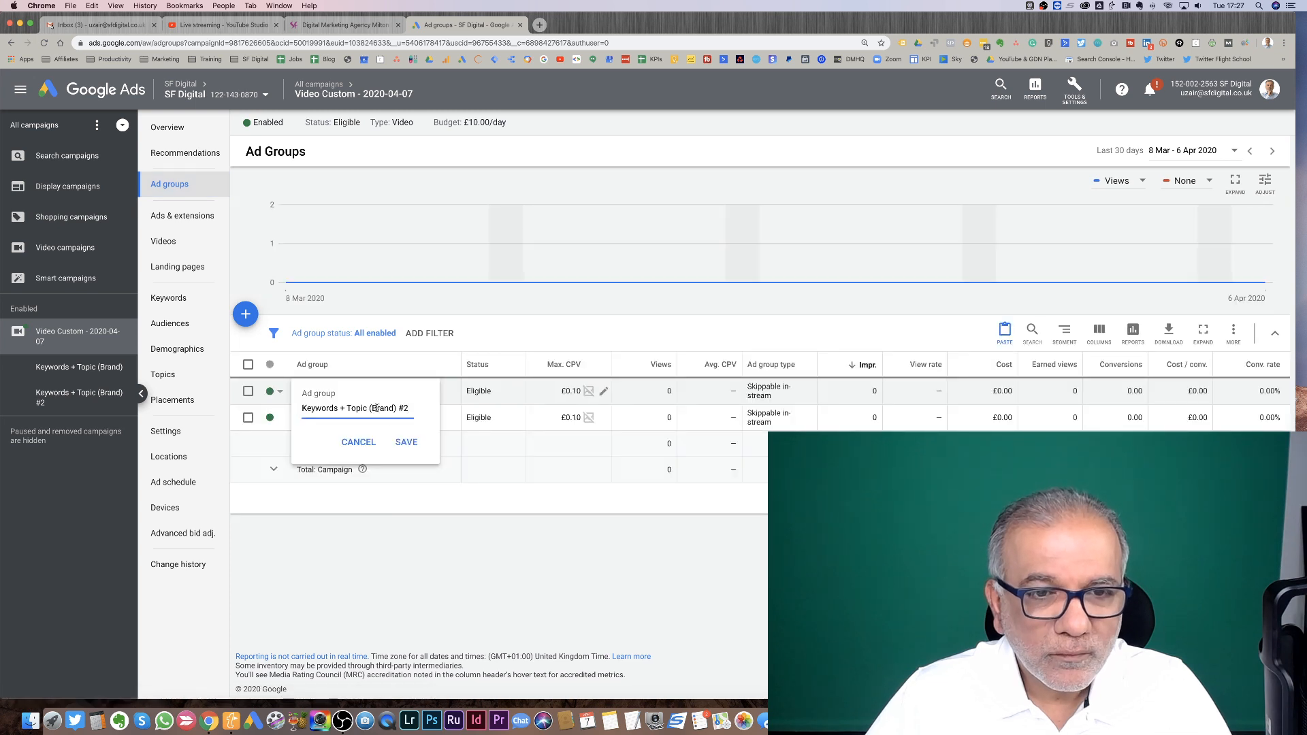
pyautogui.click(402, 410)
pyautogui.hotkey('alt', 'shift', 'Left')
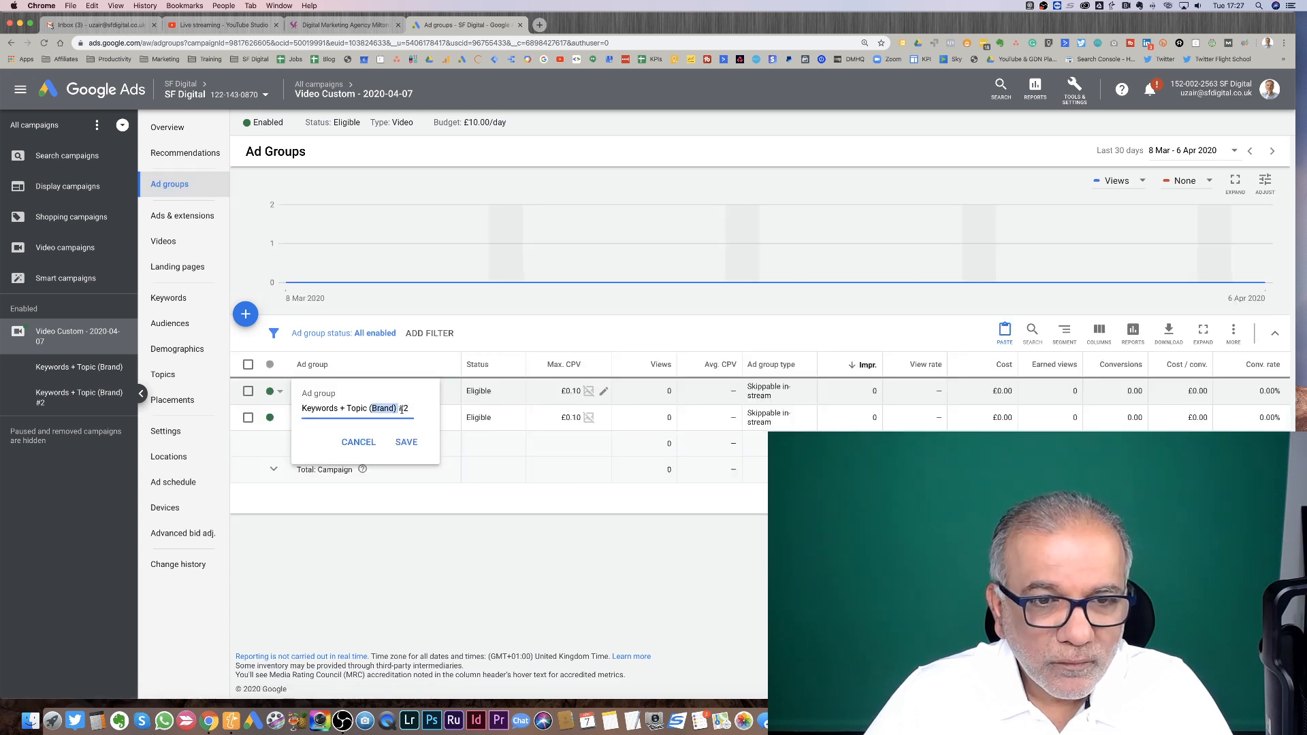
pyautogui.moveTo(402, 408); pyautogui.dragTo(409, 410)
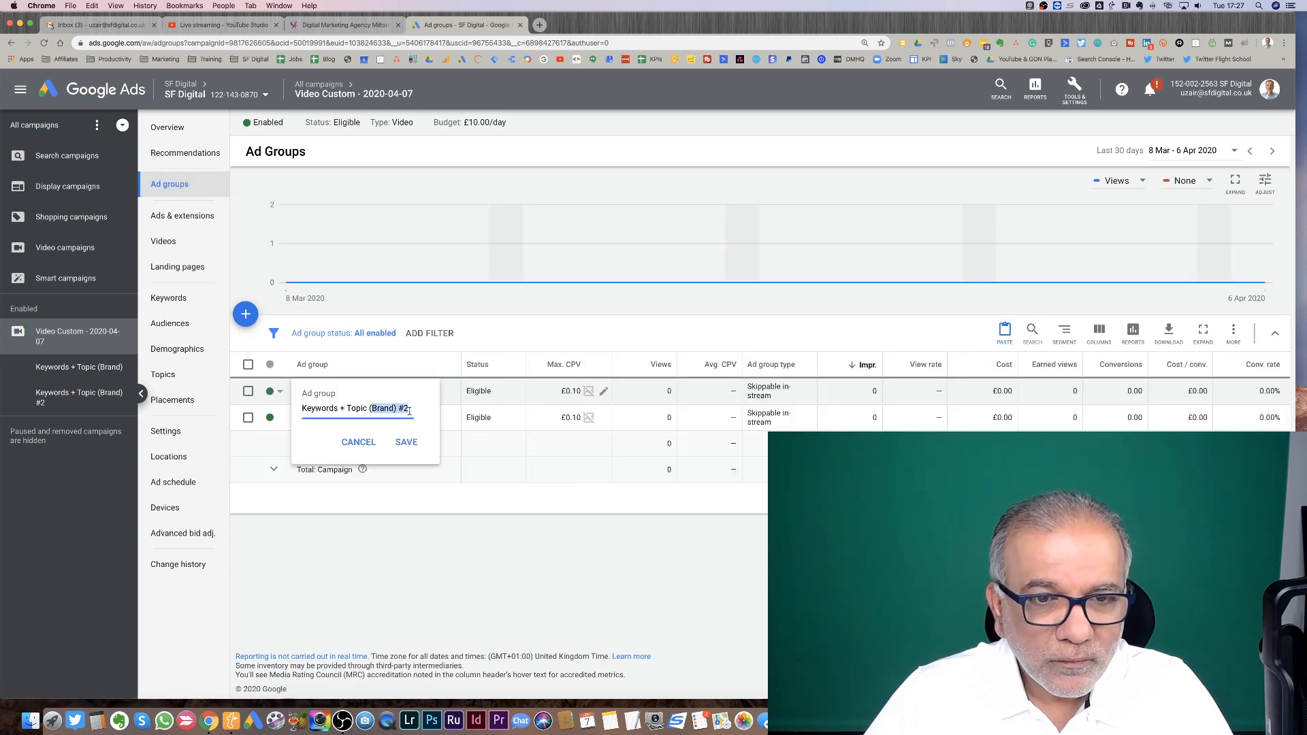
pyautogui.write('(Consulting)')
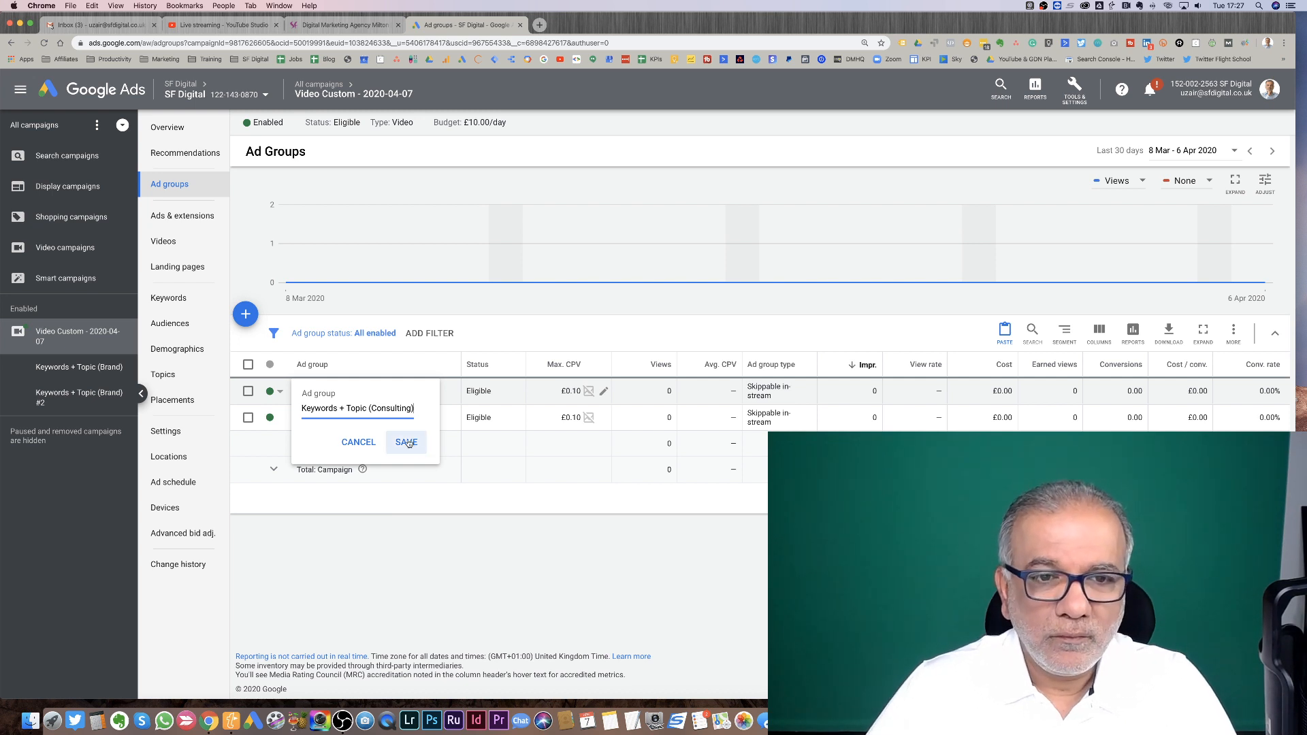
pyautogui.click(406, 442)
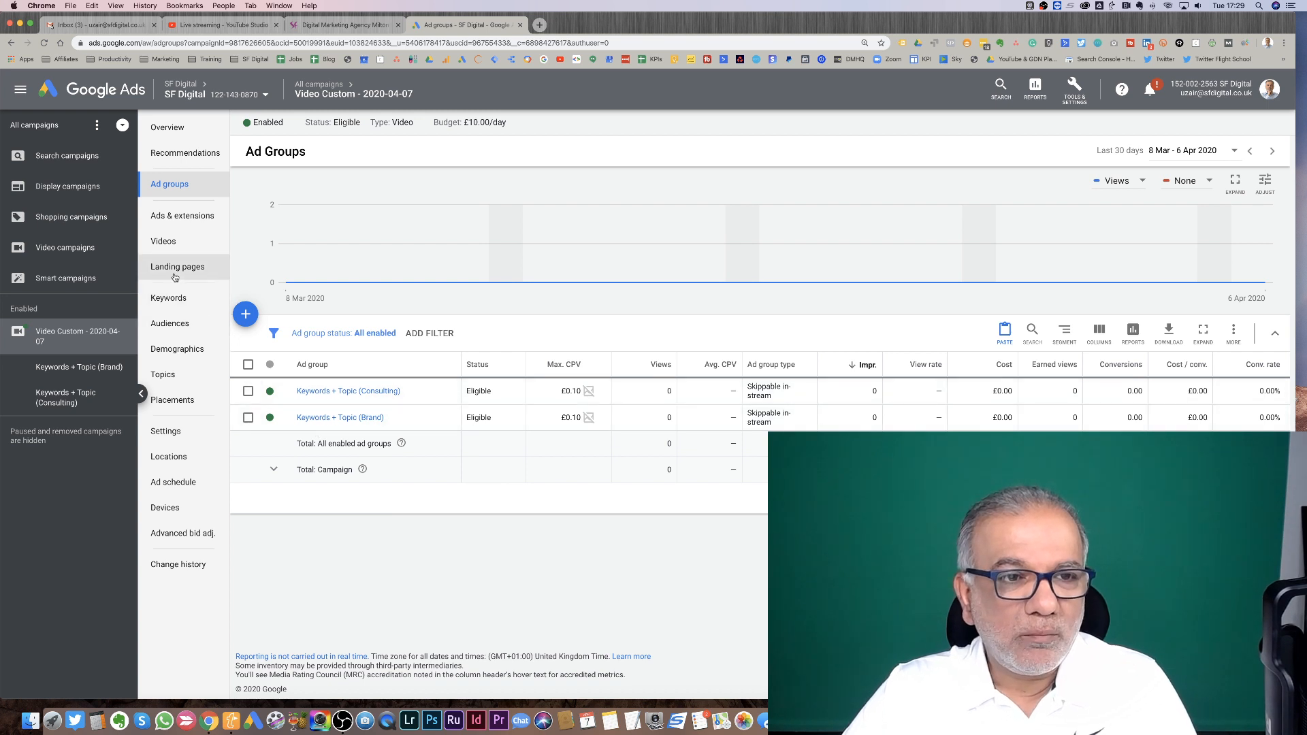
# - Open the campaign's audience targeting for editing and choose the Keywords + Topic (Consulting) ad group
pyautogui.click(170, 323)
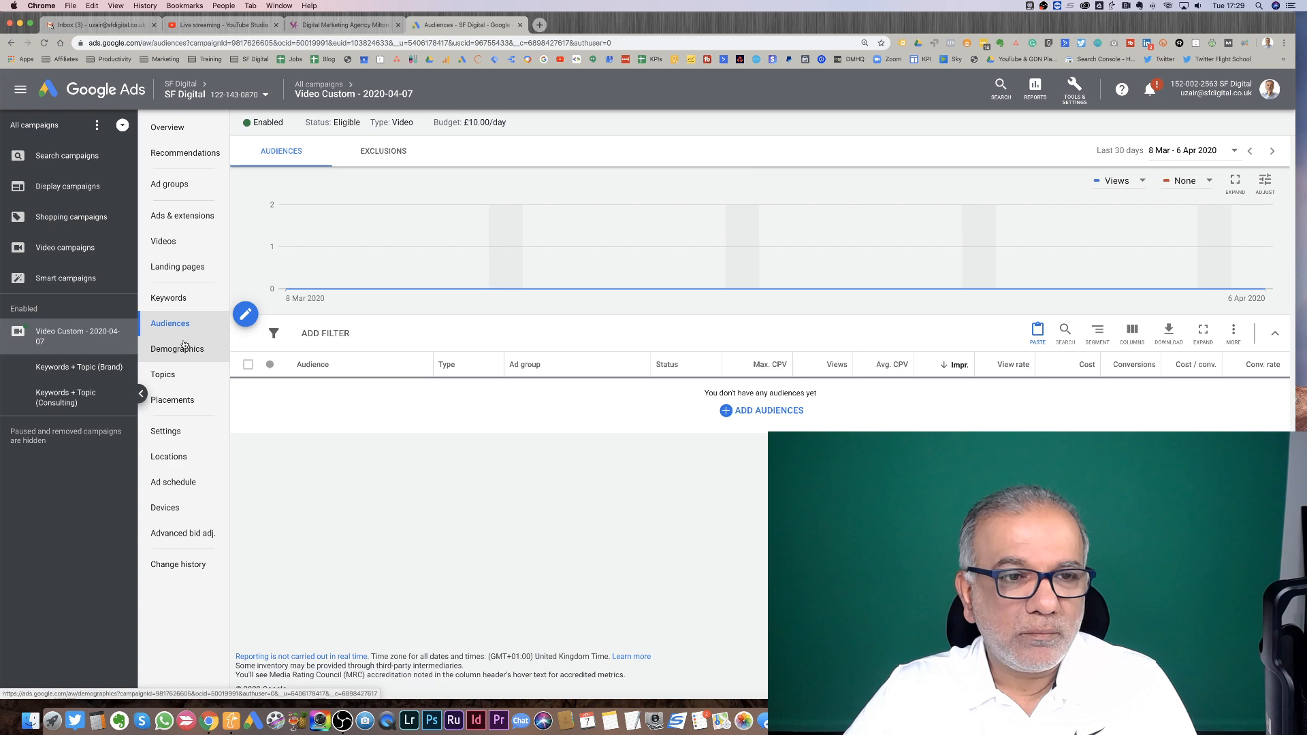
pyautogui.click(245, 314)
pyautogui.click(286, 226)
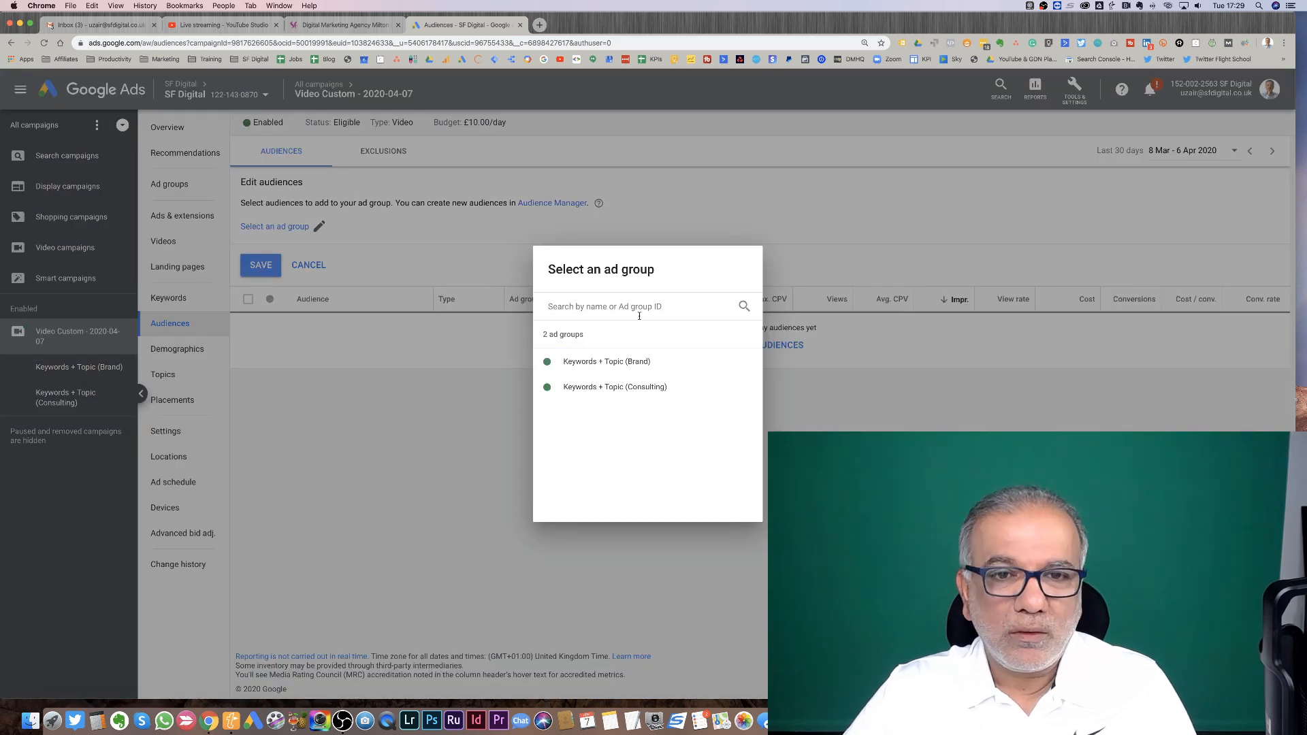
pyautogui.click(599, 386)
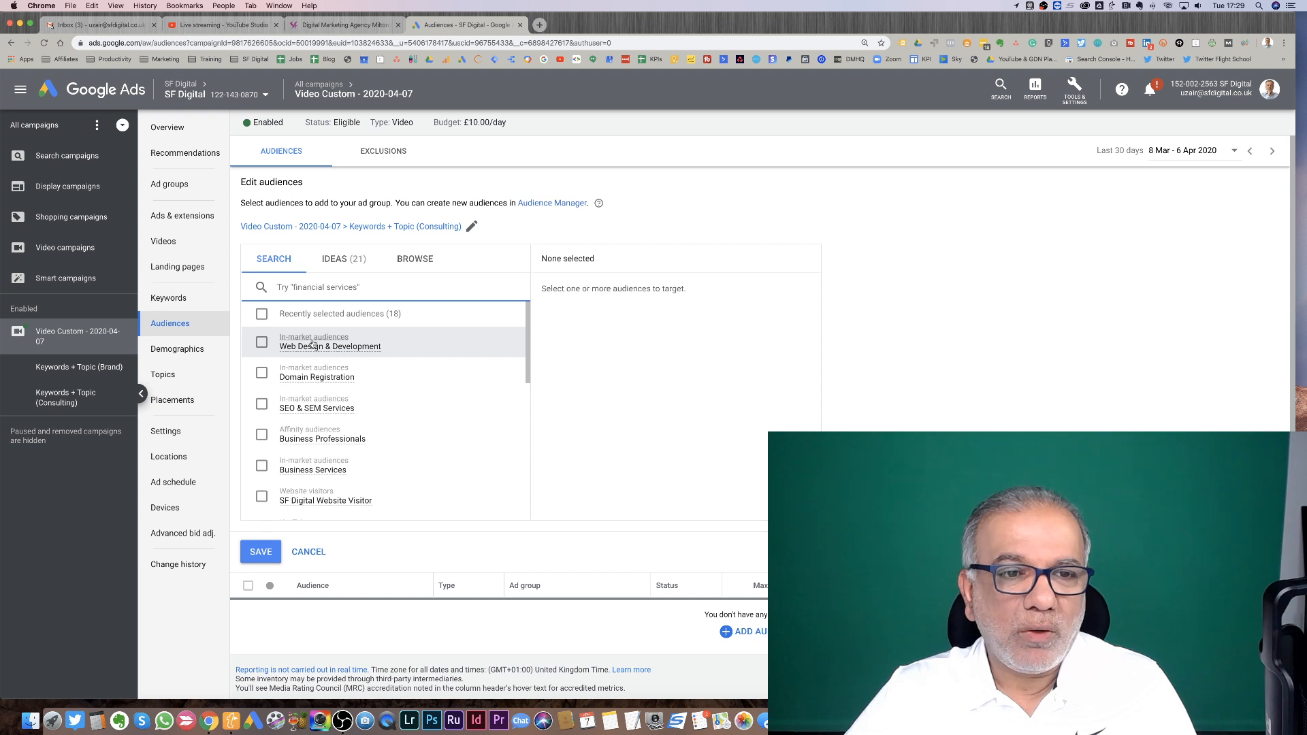
# - Examine the suggested and recently selected audiences, including the size of the "Watched a video from SF Digital Studios" audience
pyautogui.click(344, 260)
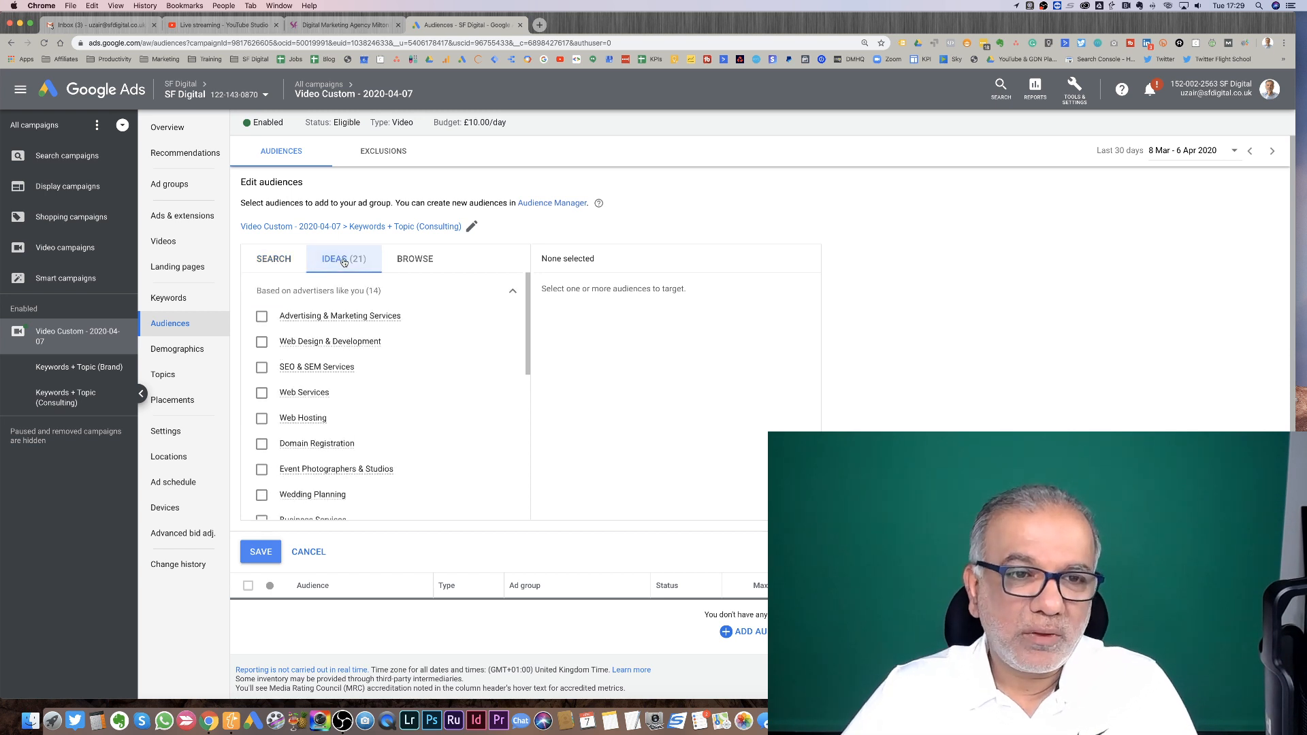
pyautogui.click(285, 260)
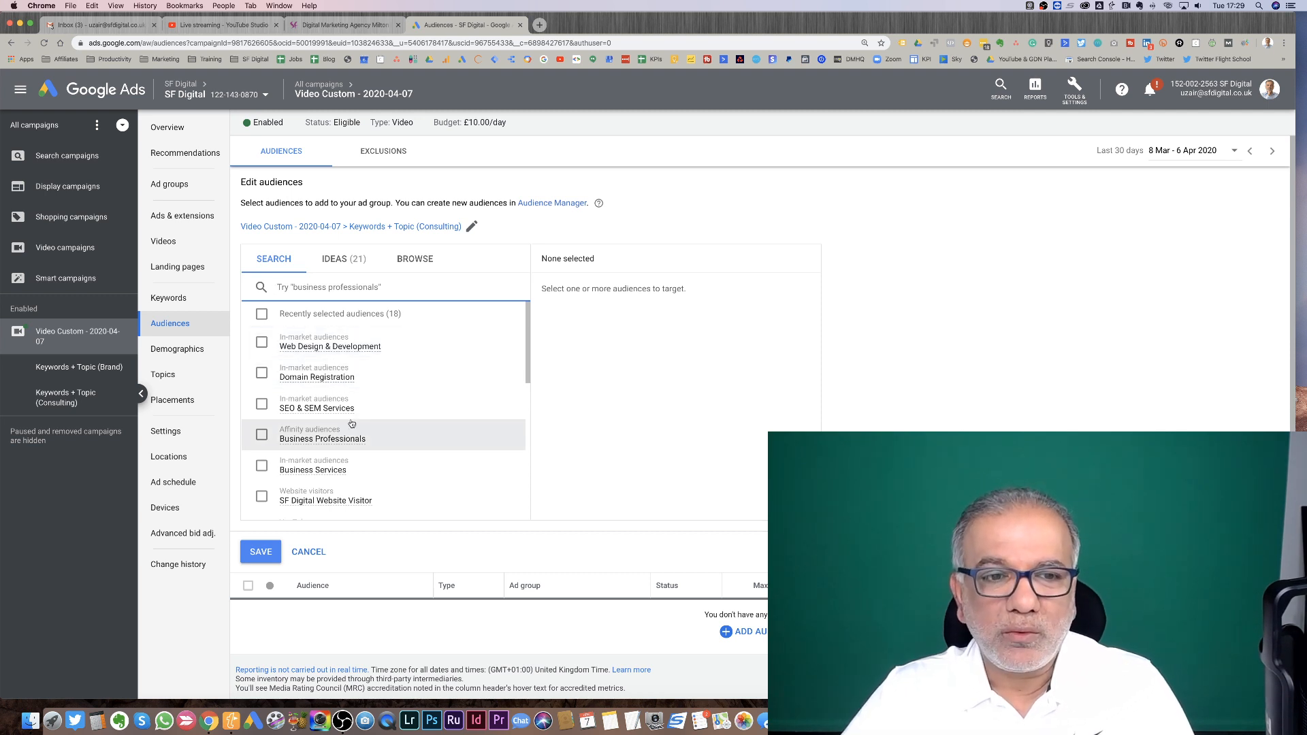
pyautogui.scroll(-1, 352, 424)
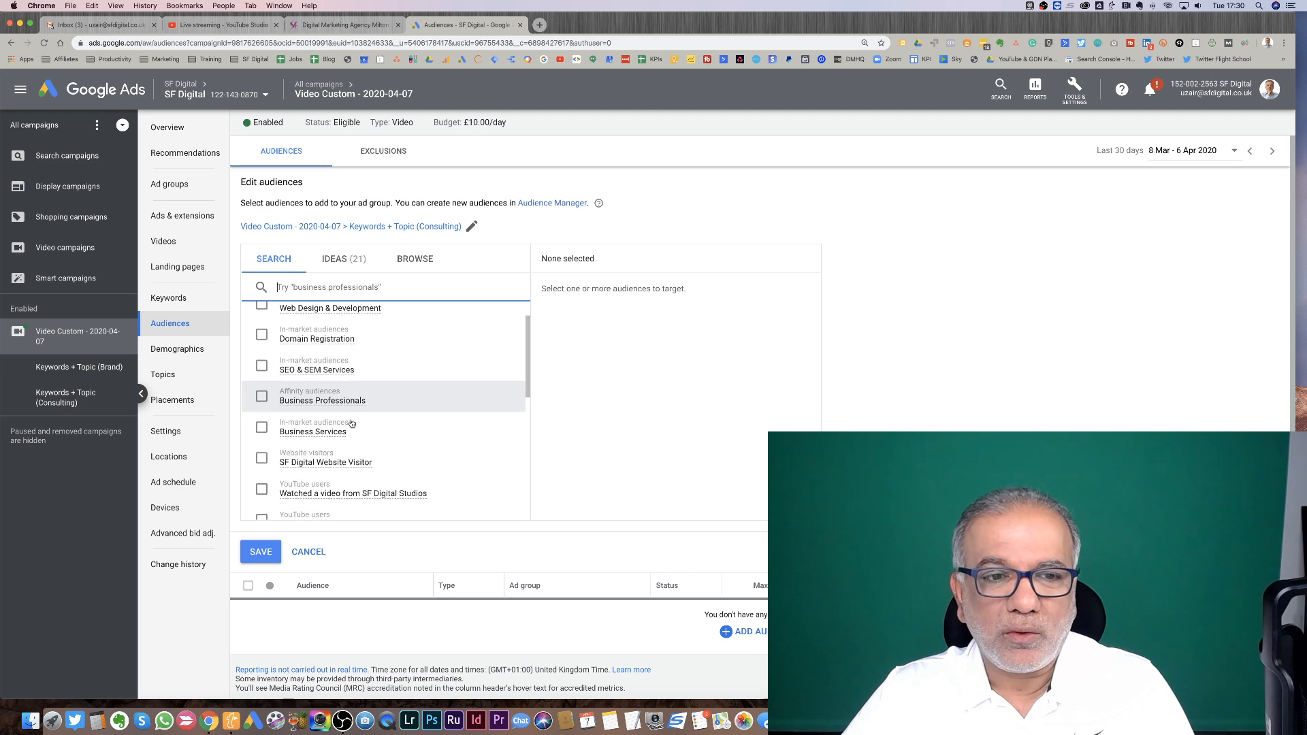
pyautogui.scroll(-1, 352, 424)
pyautogui.moveTo(318, 404)
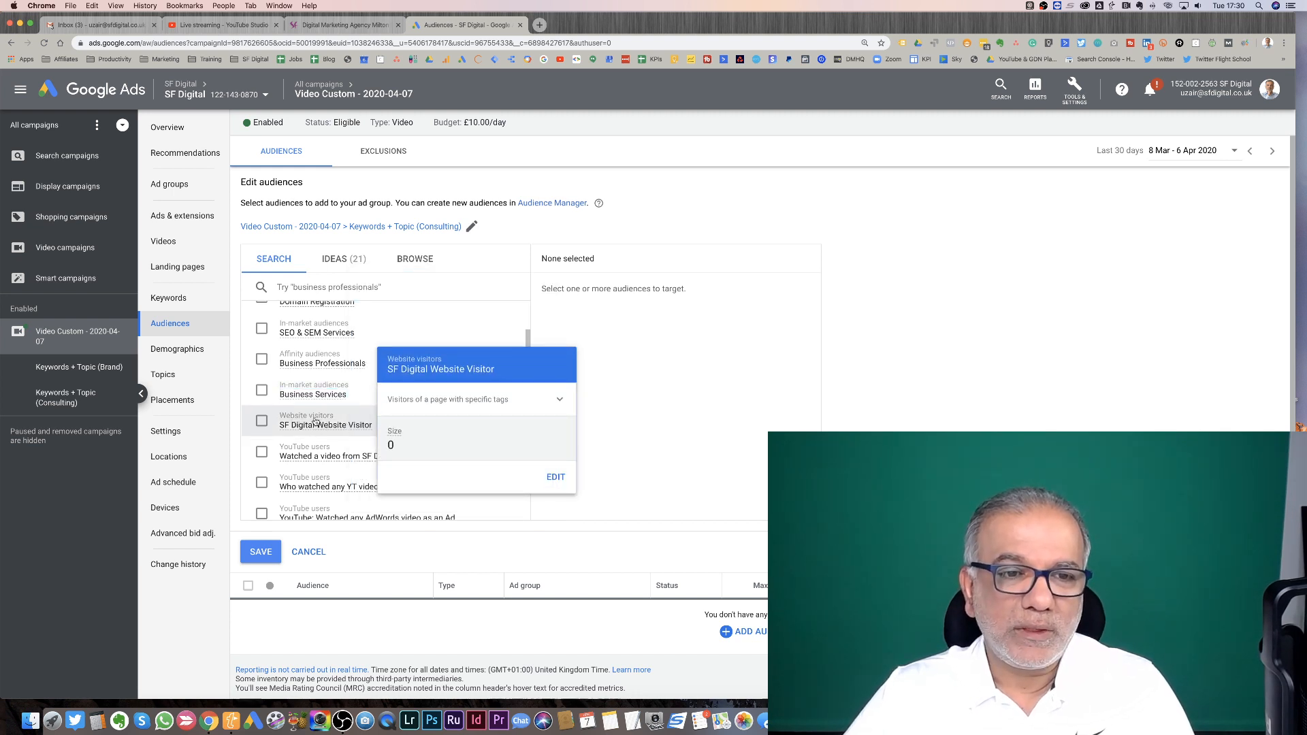
pyautogui.moveTo(349, 460)
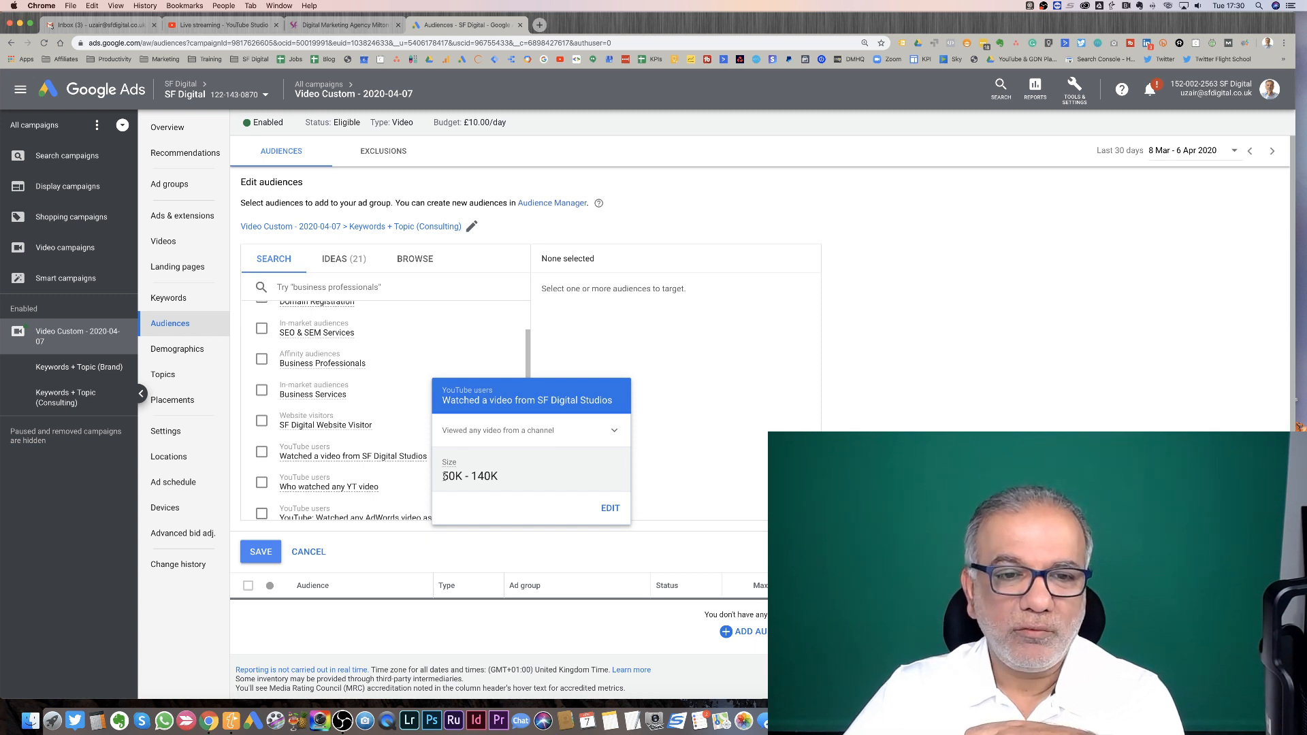
pyautogui.moveTo(444, 476); pyautogui.dragTo(501, 481)
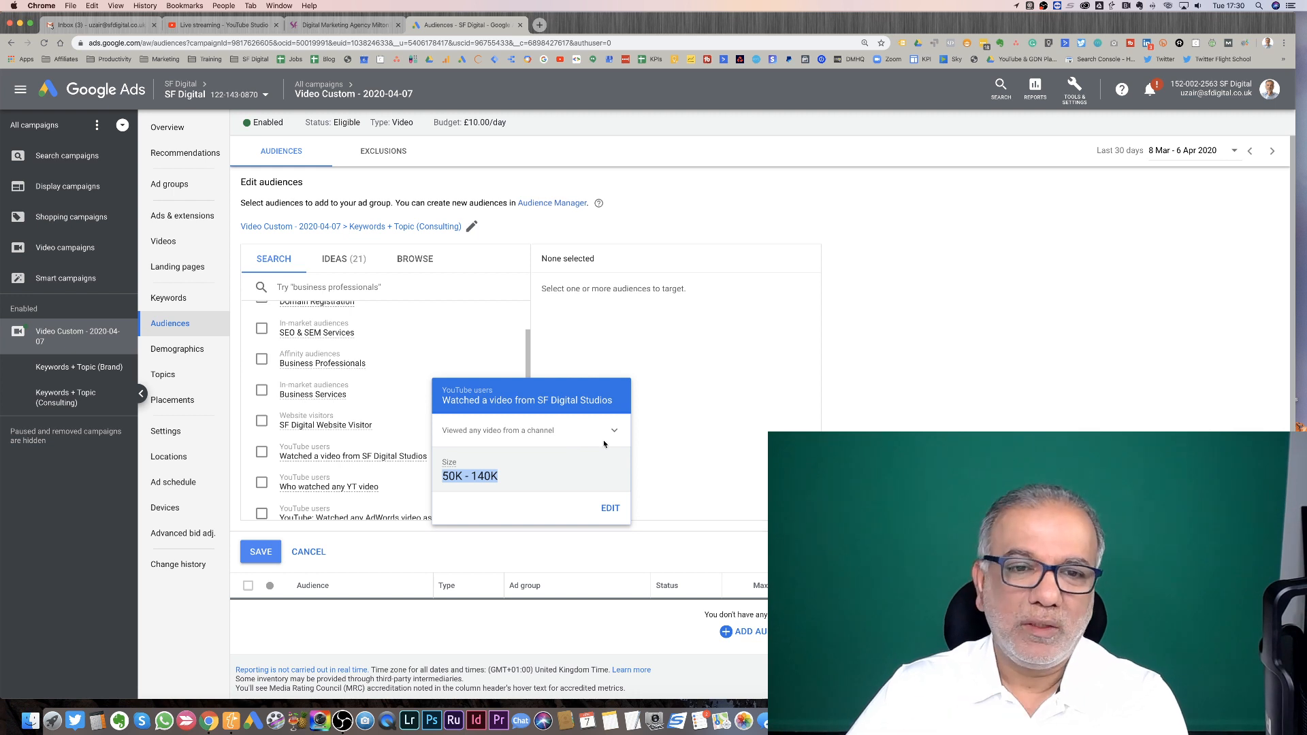
pyautogui.scroll(-5, 419, 452)
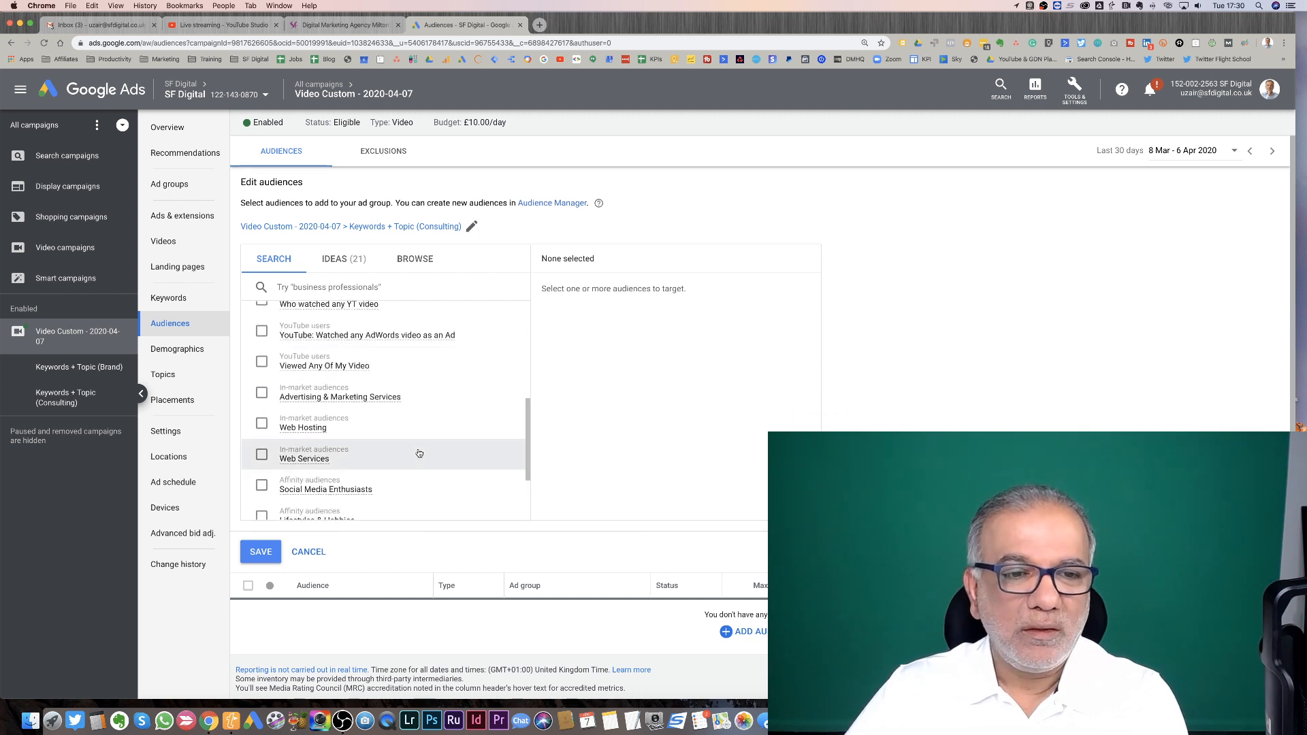
pyautogui.scroll(-1, 418, 453)
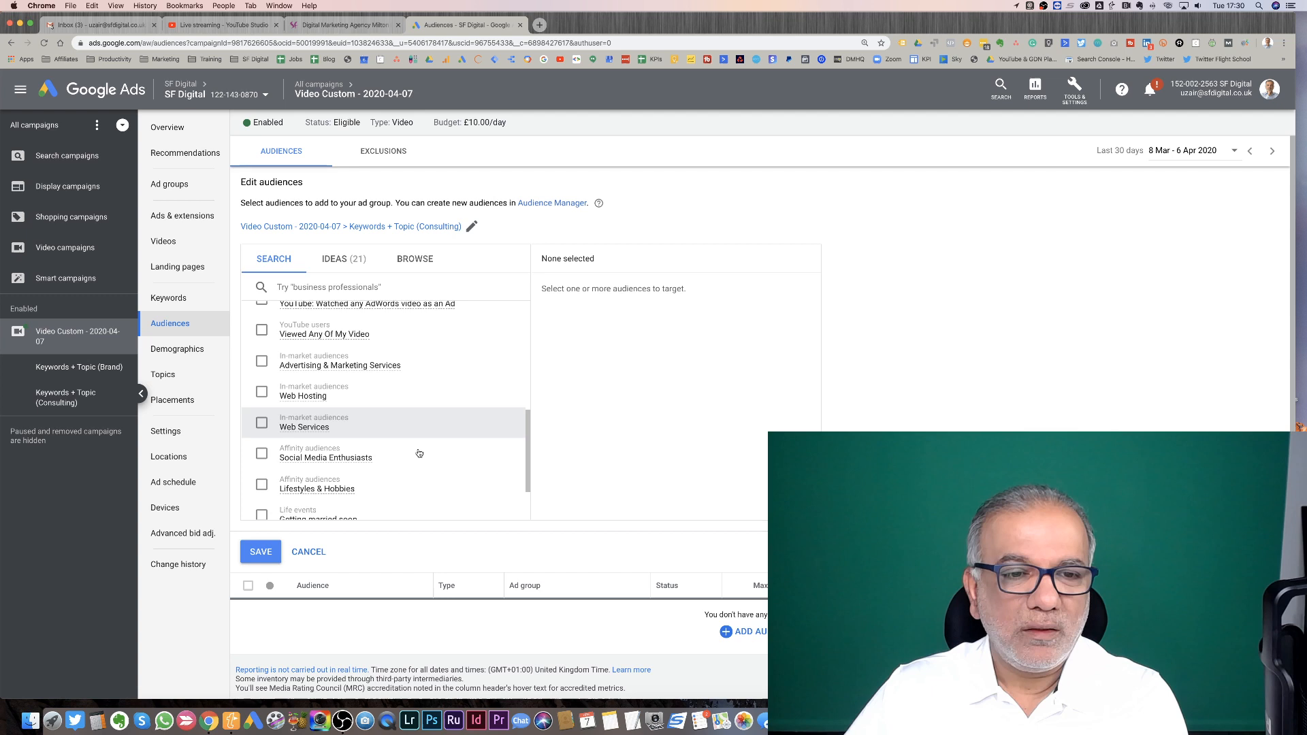
pyautogui.scroll(-2, 419, 453)
pyautogui.scroll(5, 419, 453)
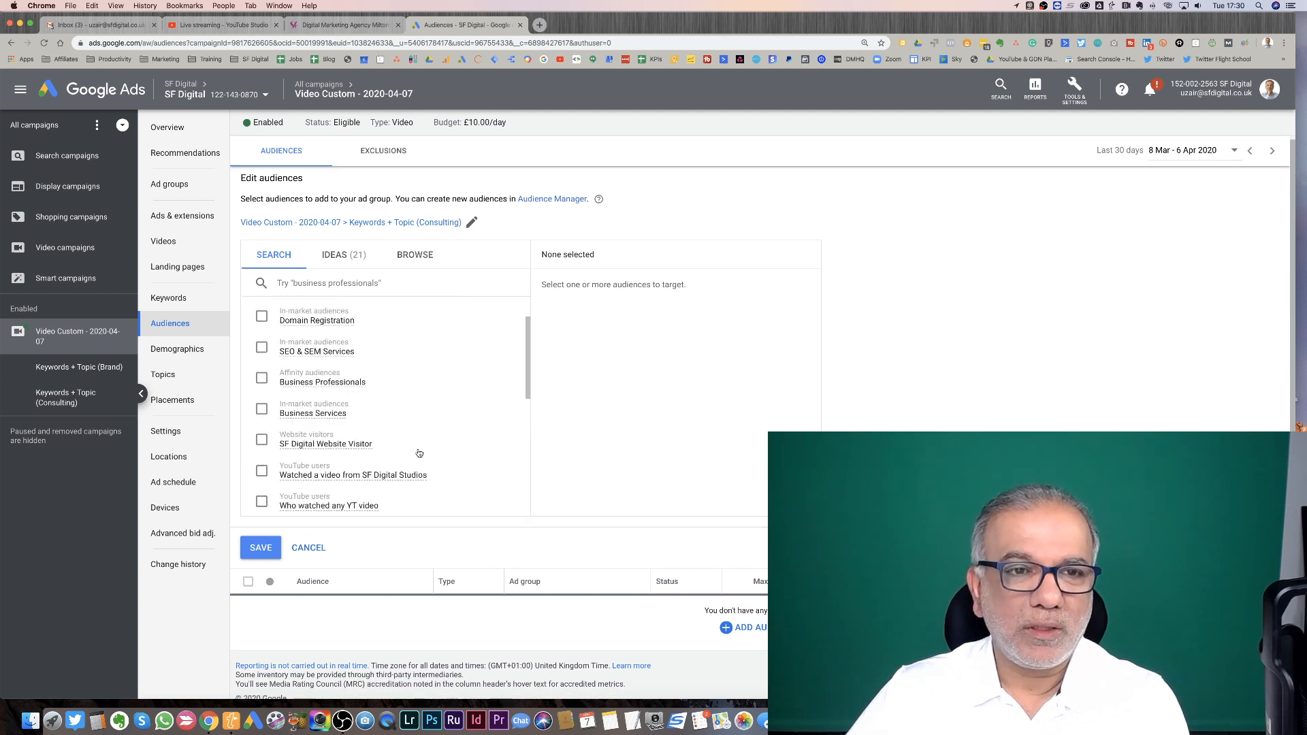
pyautogui.click(357, 259)
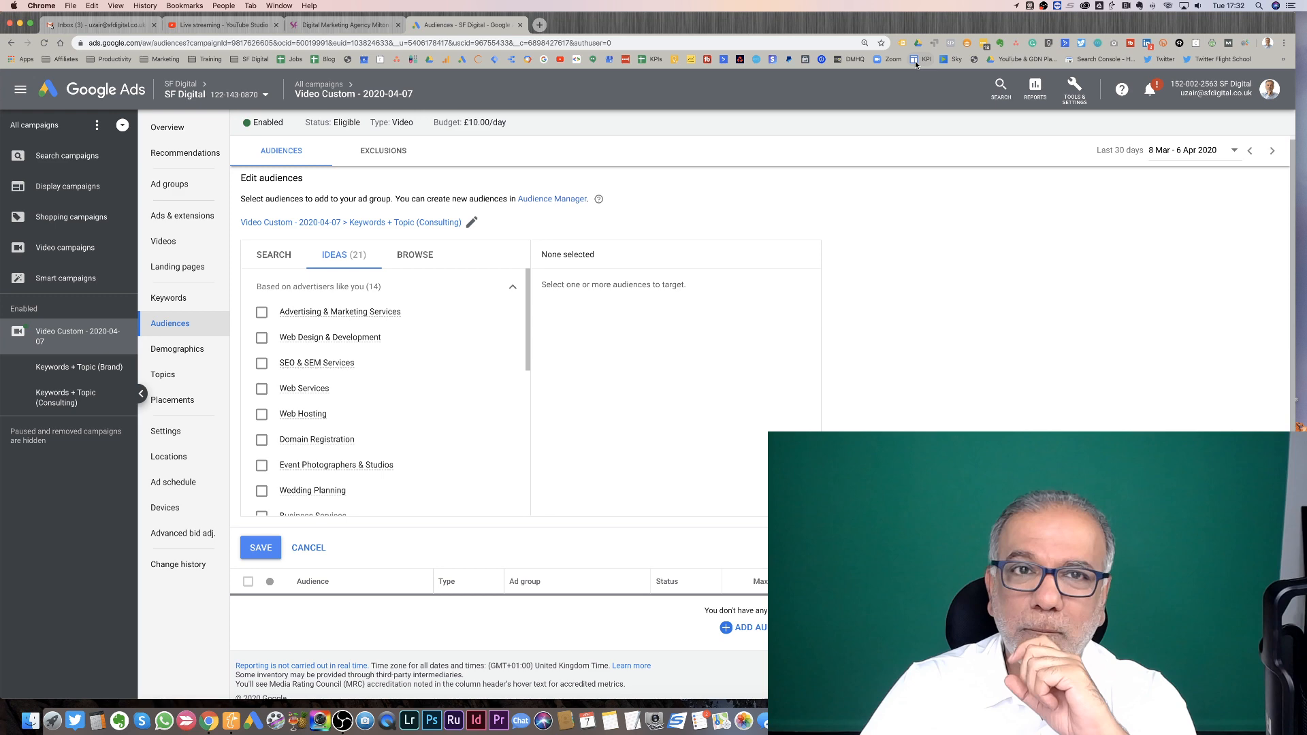
# - Open quora.com in a new tab, read the answer to "Can digital marketers work from anywhere?", and return to Google Ads
pyautogui.click(539, 24)
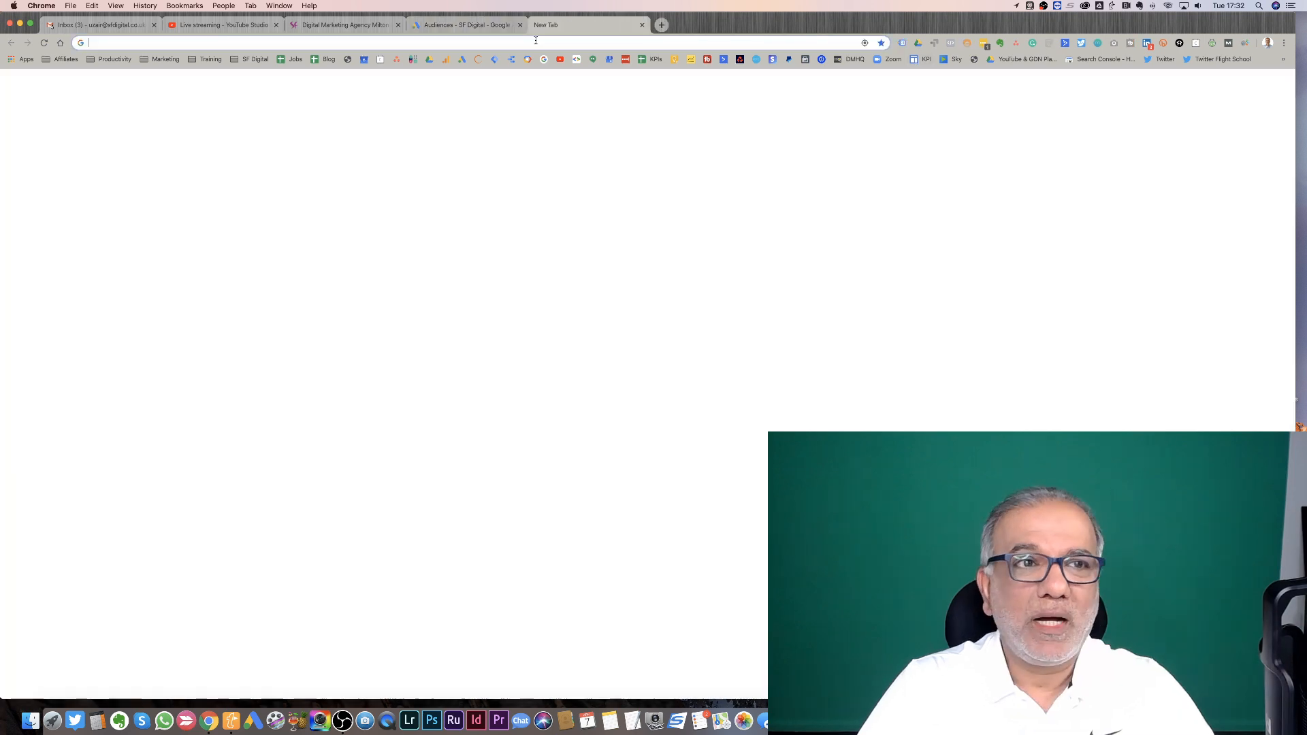
pyautogui.write('quora.com')
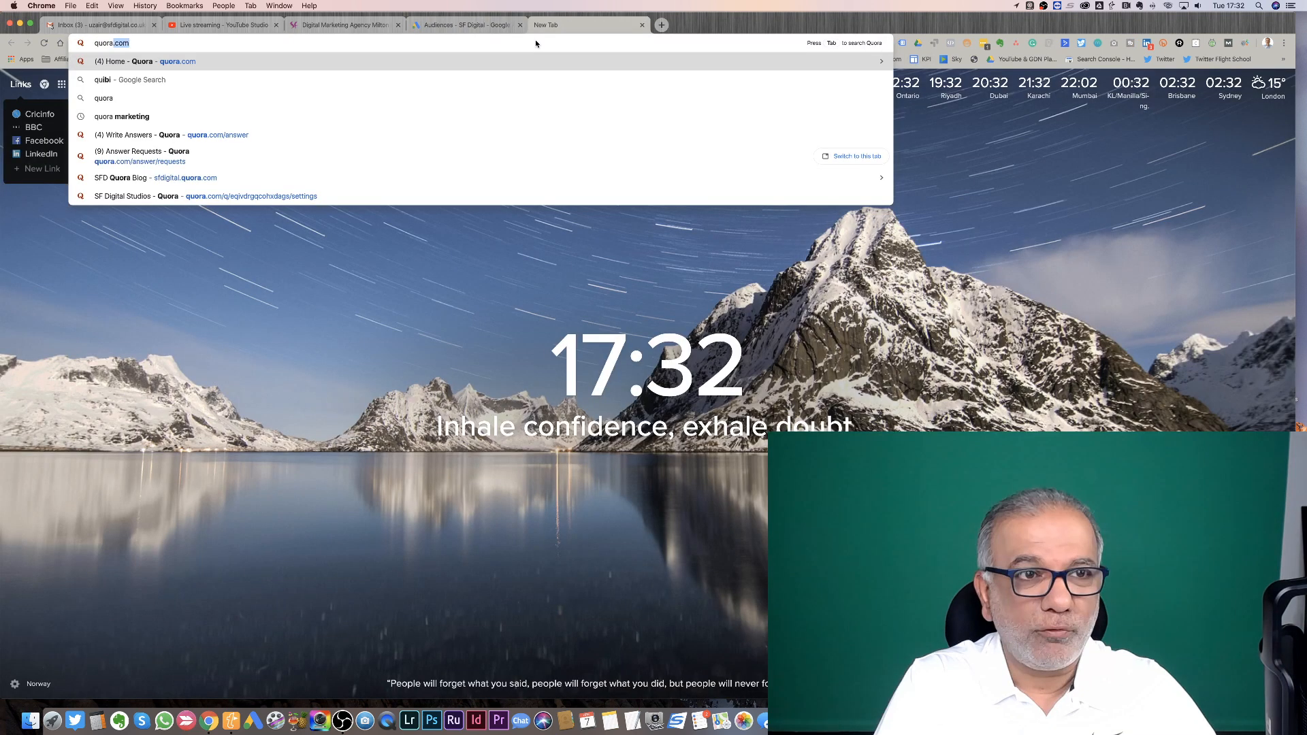
pyautogui.press('Return')
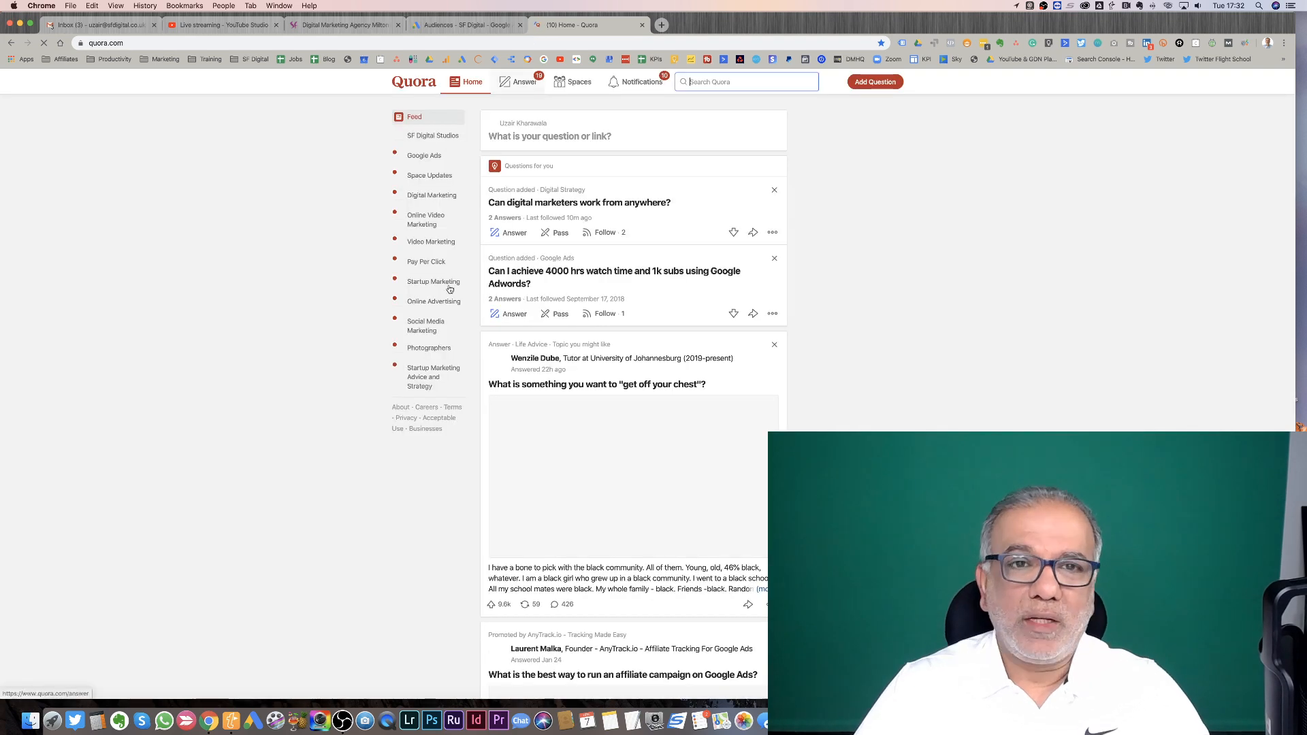
pyautogui.click(600, 202)
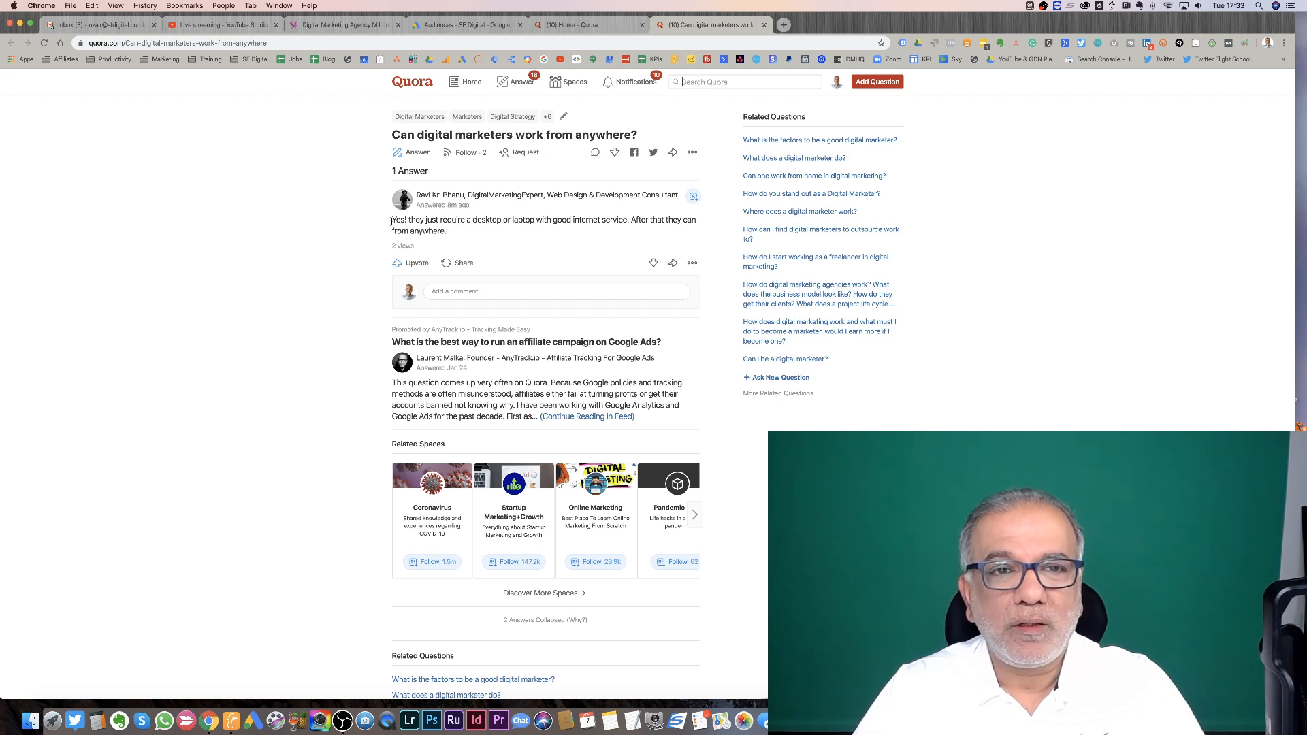
pyautogui.moveTo(391, 221); pyautogui.dragTo(446, 231)
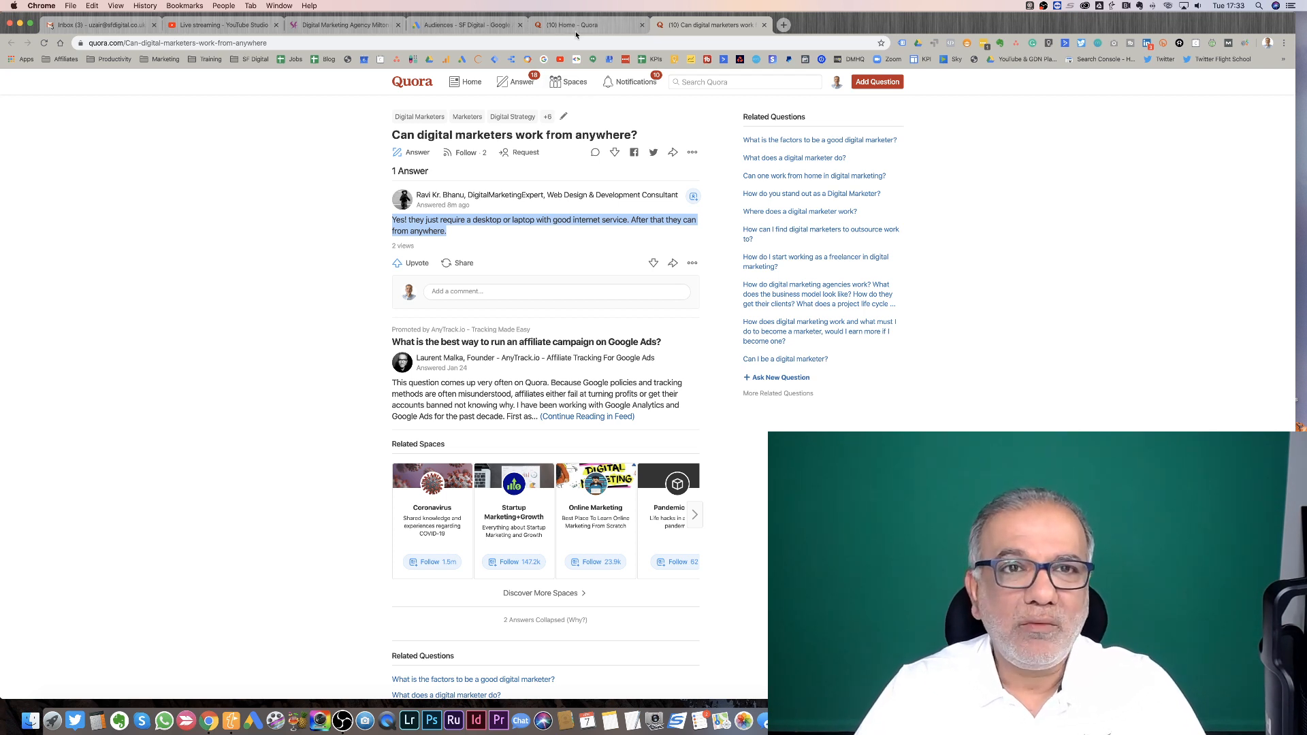
pyautogui.click(476, 26)
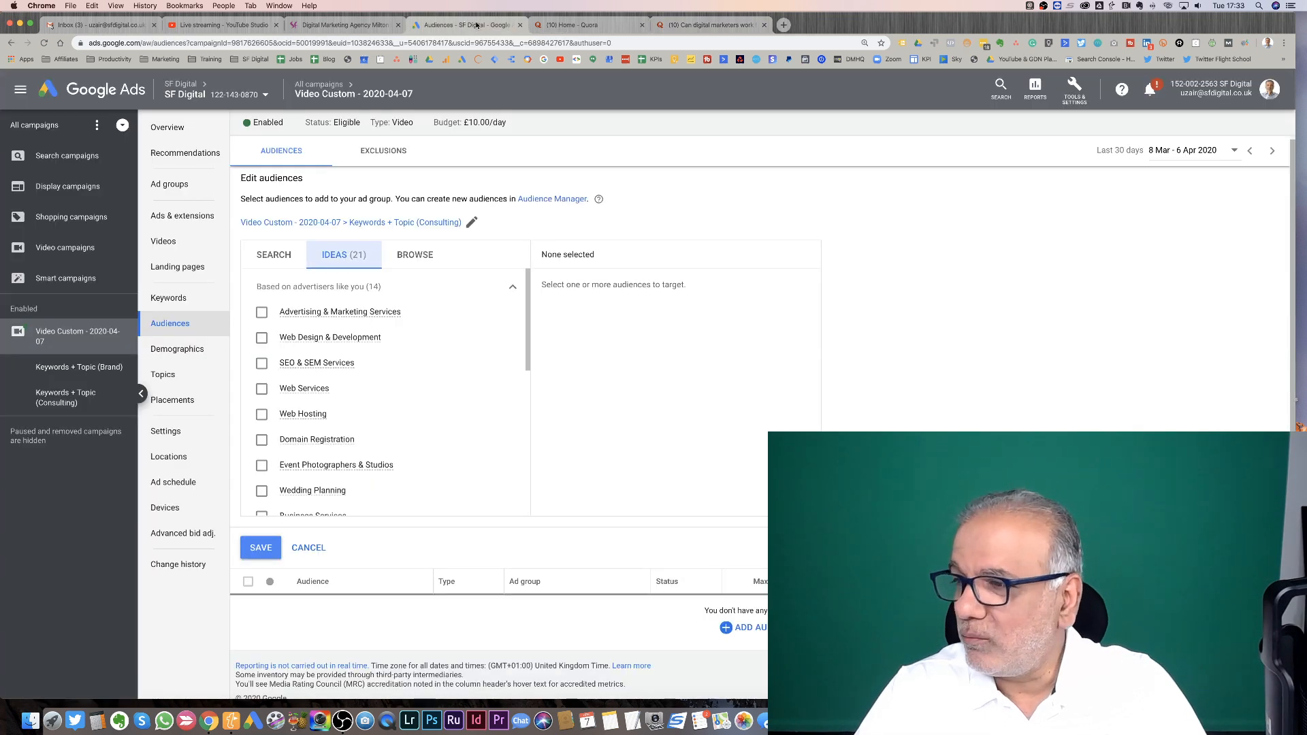